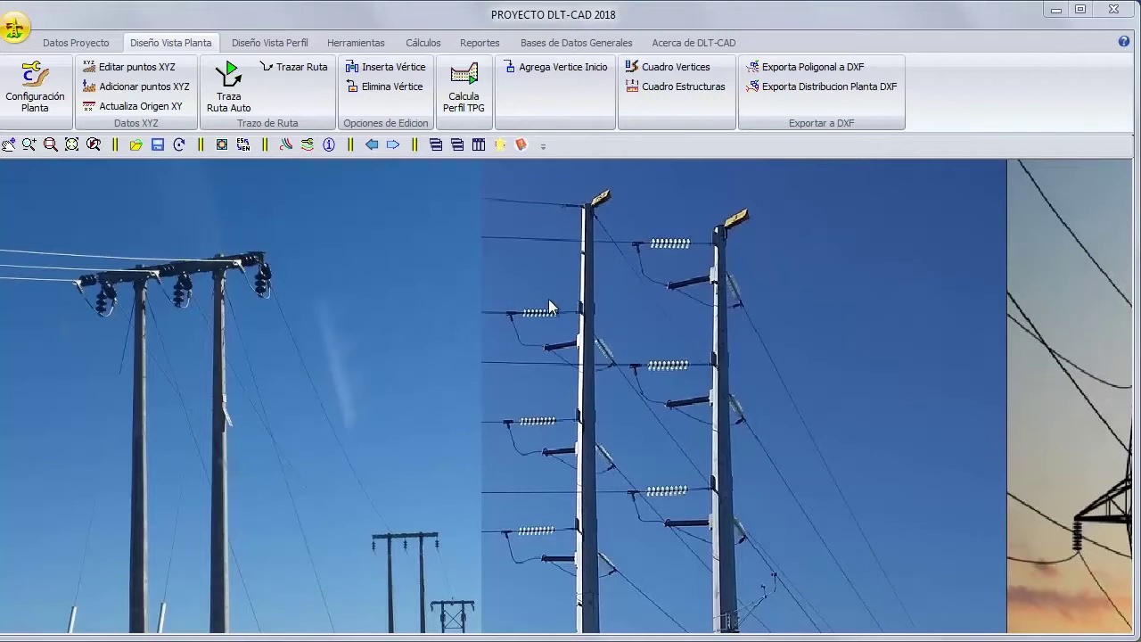
# Step: Open the structures database (BD Estructuras) and load the Estructuras_CRE table into it
pyautogui.click(563, 43)
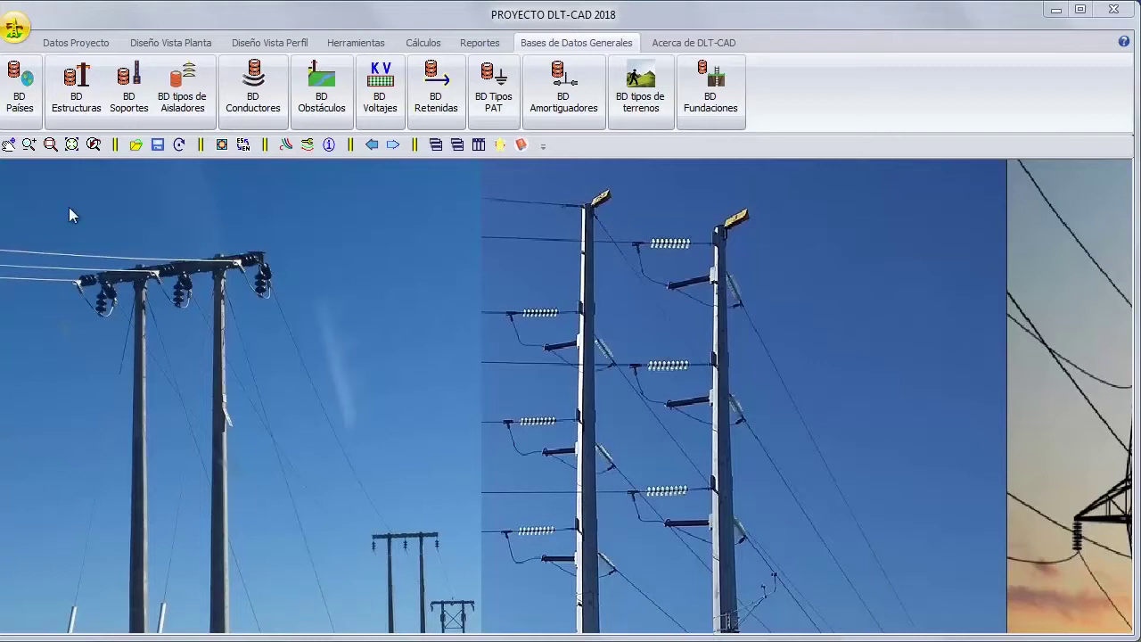
pyautogui.click(77, 99)
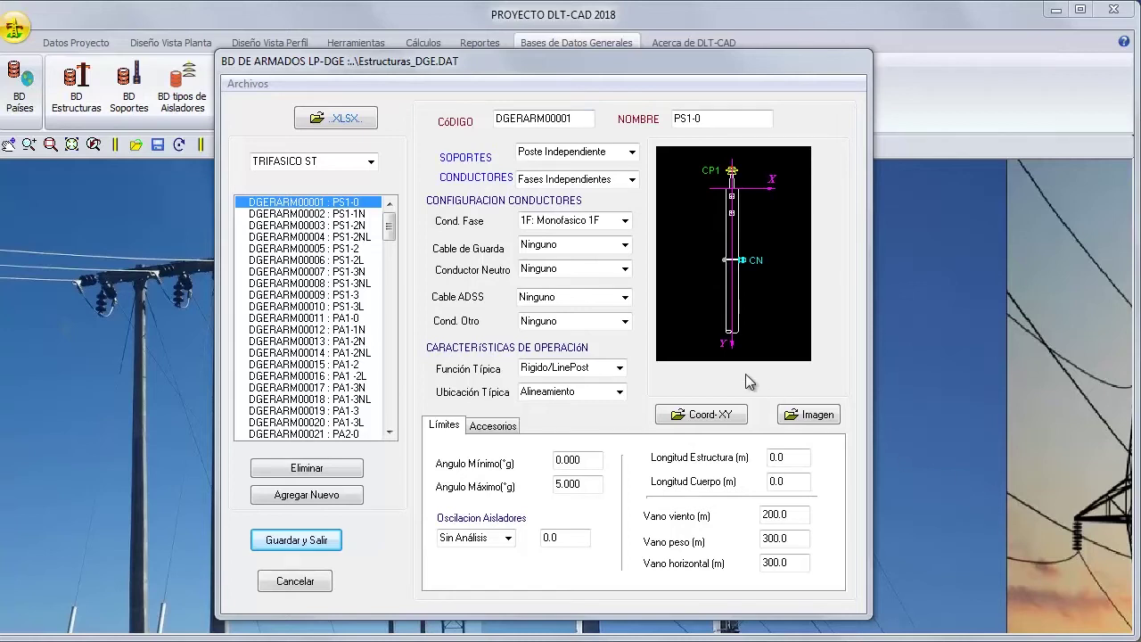
pyautogui.click(246, 83)
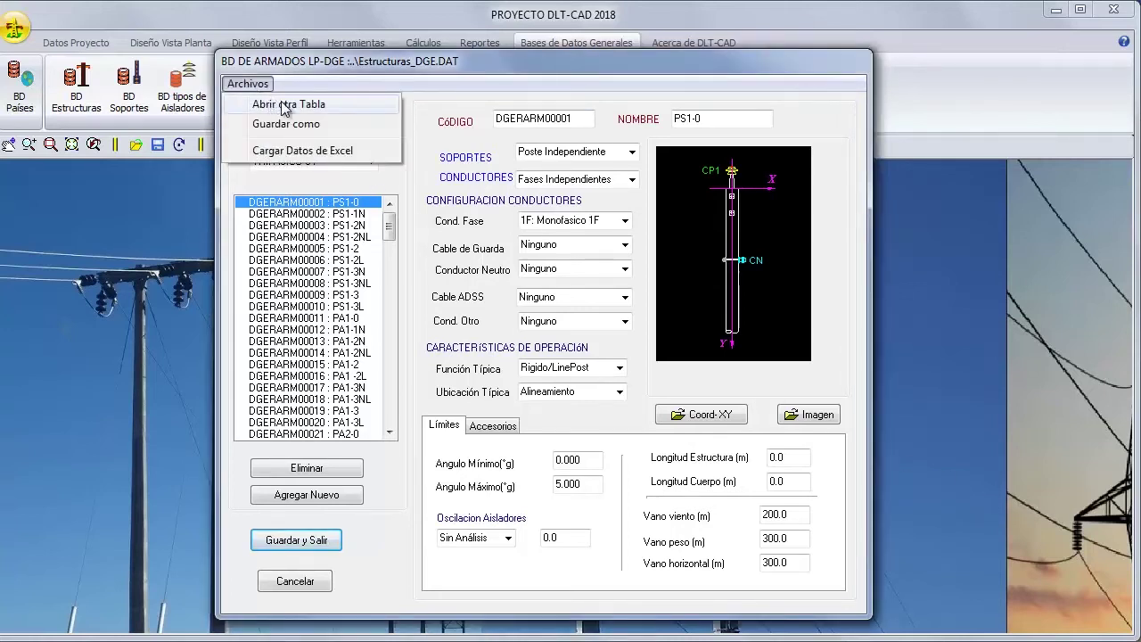
pyautogui.click(283, 107)
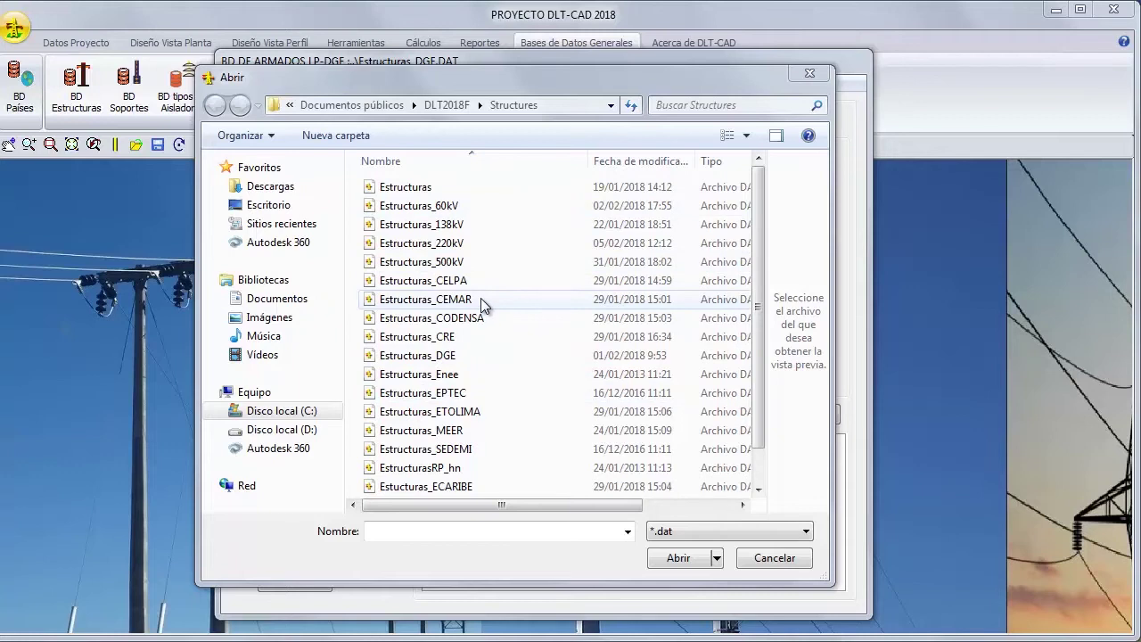
pyautogui.click(455, 337)
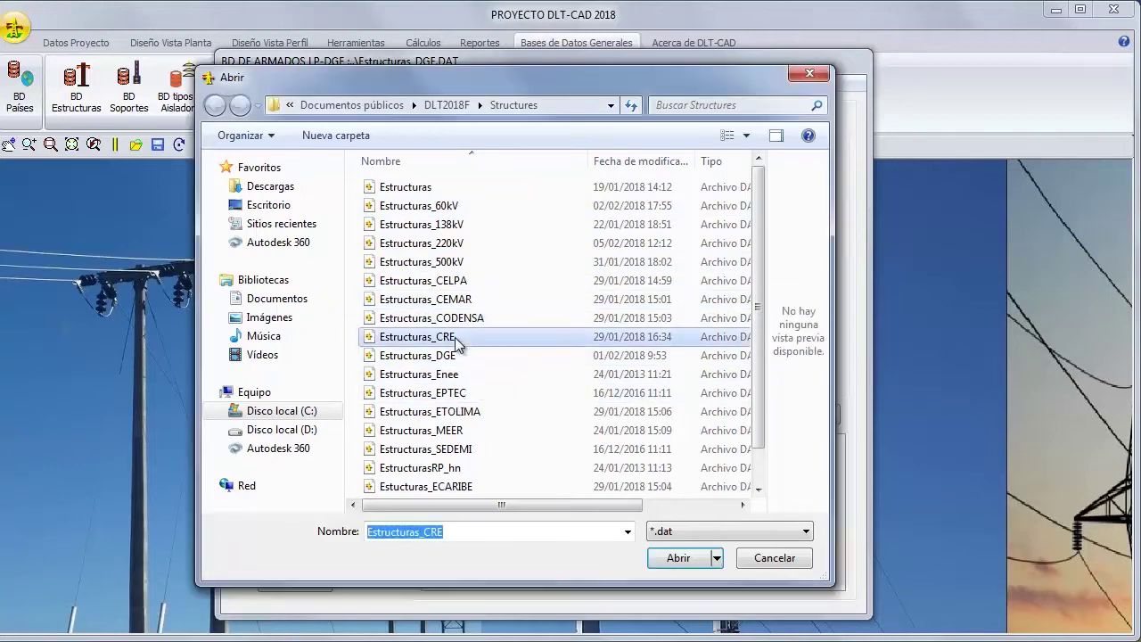
pyautogui.click(686, 556)
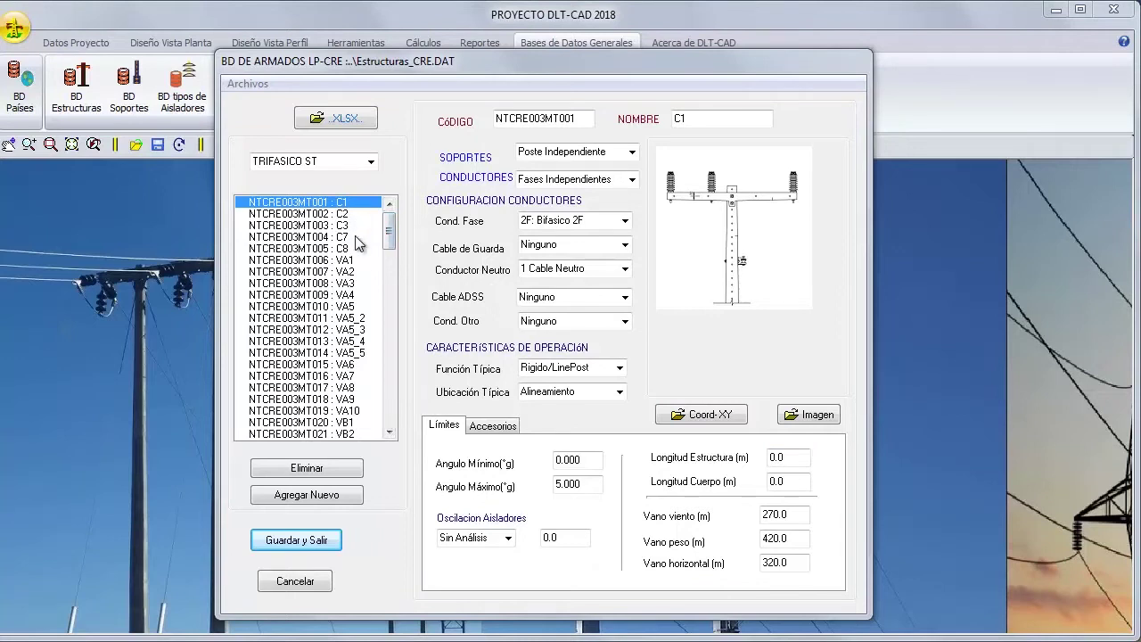
# Step: Browse the CRE structure list from C2 to VA5_4, examining each structure's drawing and properties
pyautogui.click(344, 215)
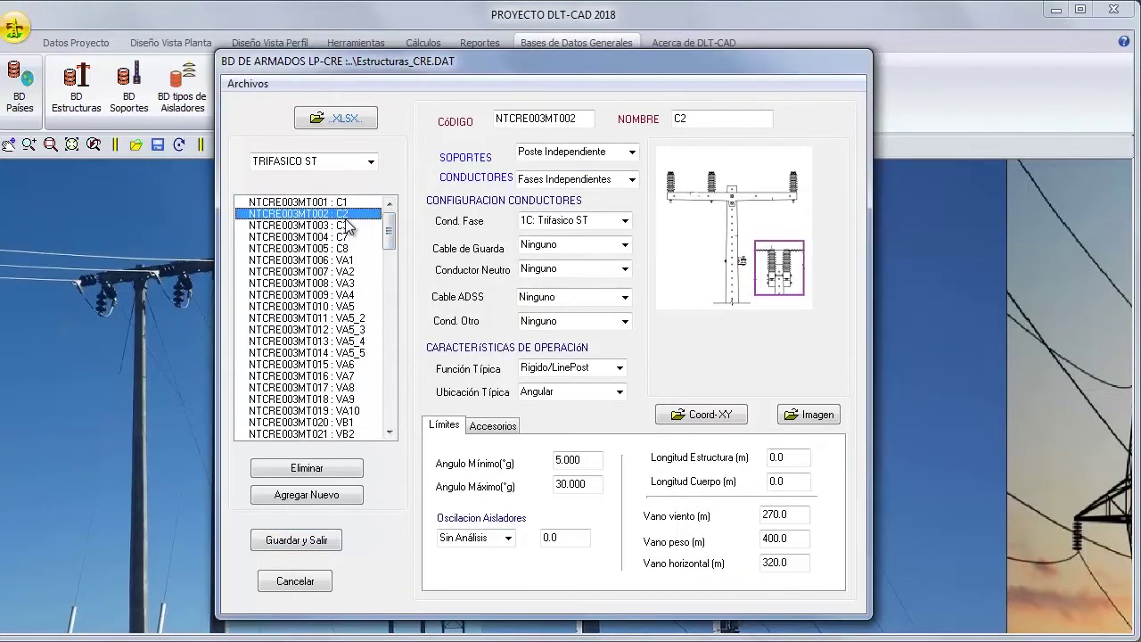
pyautogui.press('Down')
pyautogui.press('Down')
pyautogui.press('Down')
pyautogui.press('Down')
pyautogui.press('Down')
pyautogui.press('Down')
pyautogui.press('Down')
pyautogui.press('Down')
pyautogui.press('Down')
pyautogui.press('Down')
pyautogui.press('Down')
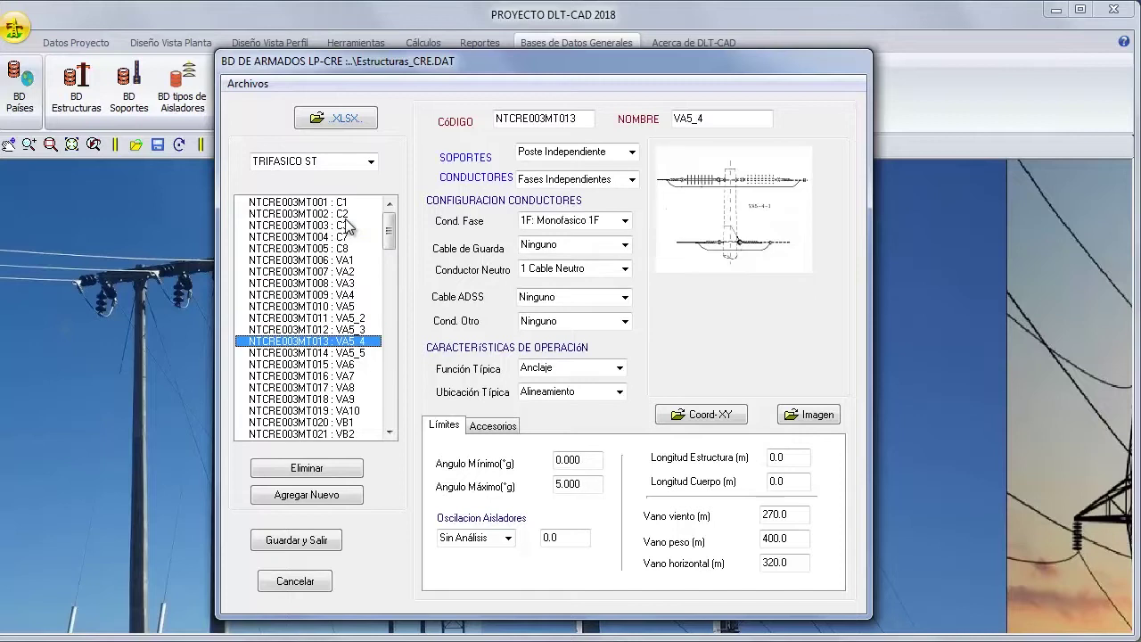
# Step: Load the Estructuras_60kV table into the structures database
pyautogui.click(247, 85)
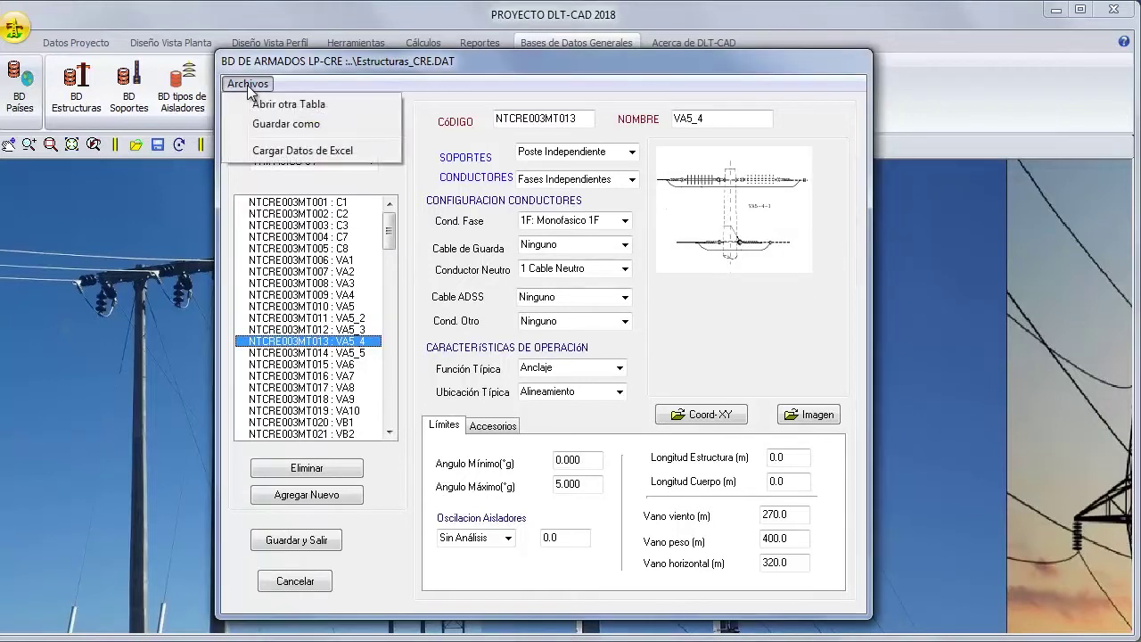
pyautogui.click(274, 100)
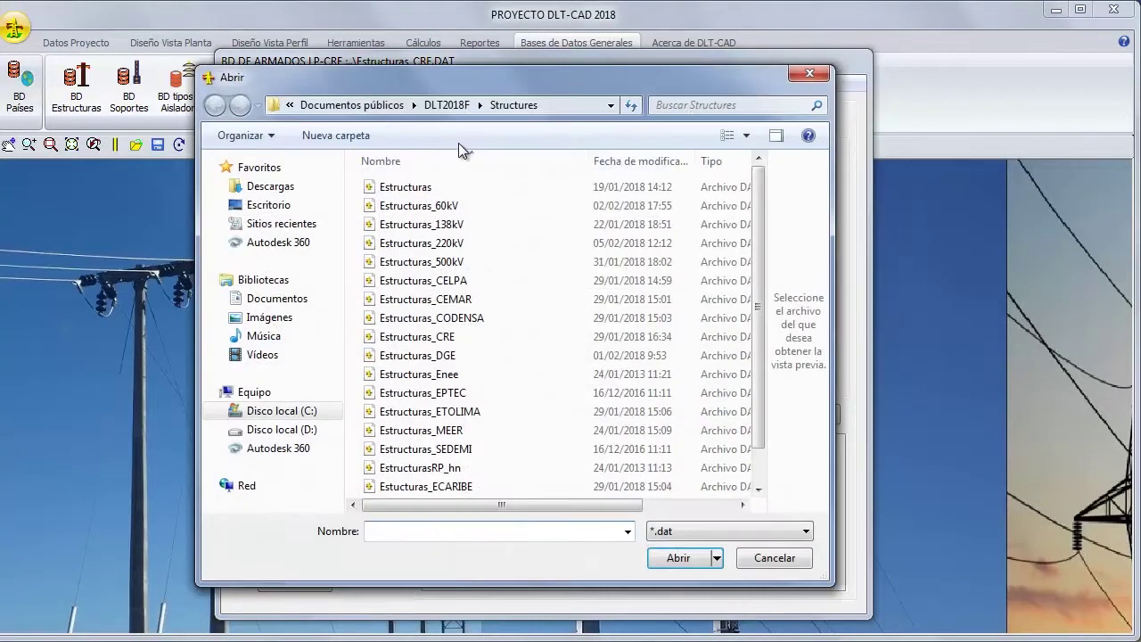
pyautogui.click(445, 205)
pyautogui.click(679, 558)
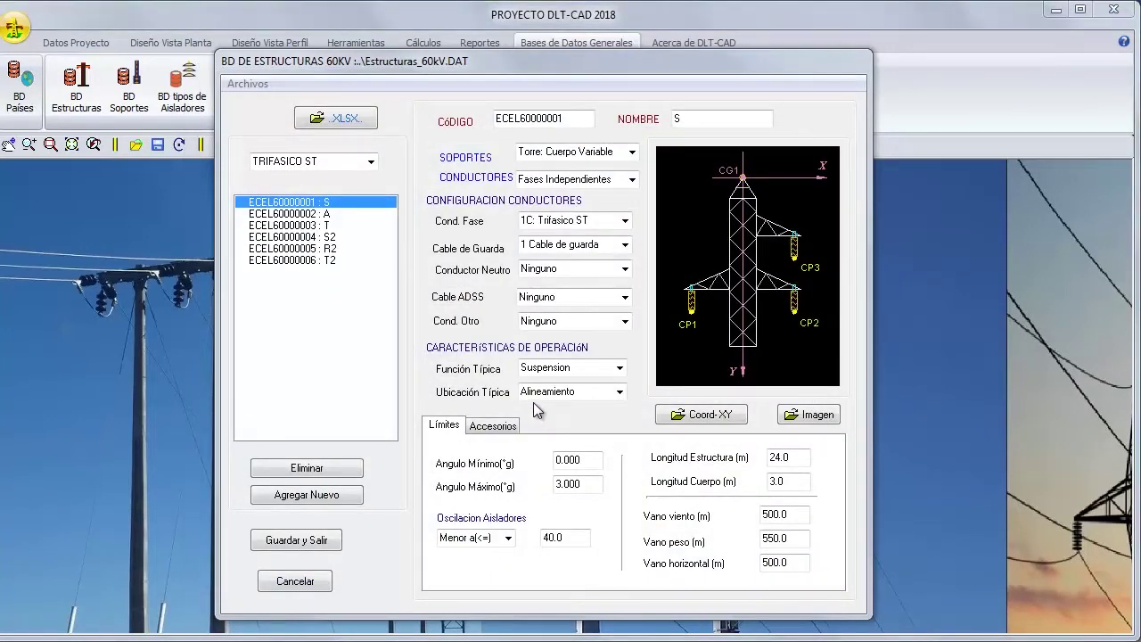
# Step: Save a copy of the 60 kV structures table under the name Estructuras LP
pyautogui.click(249, 84)
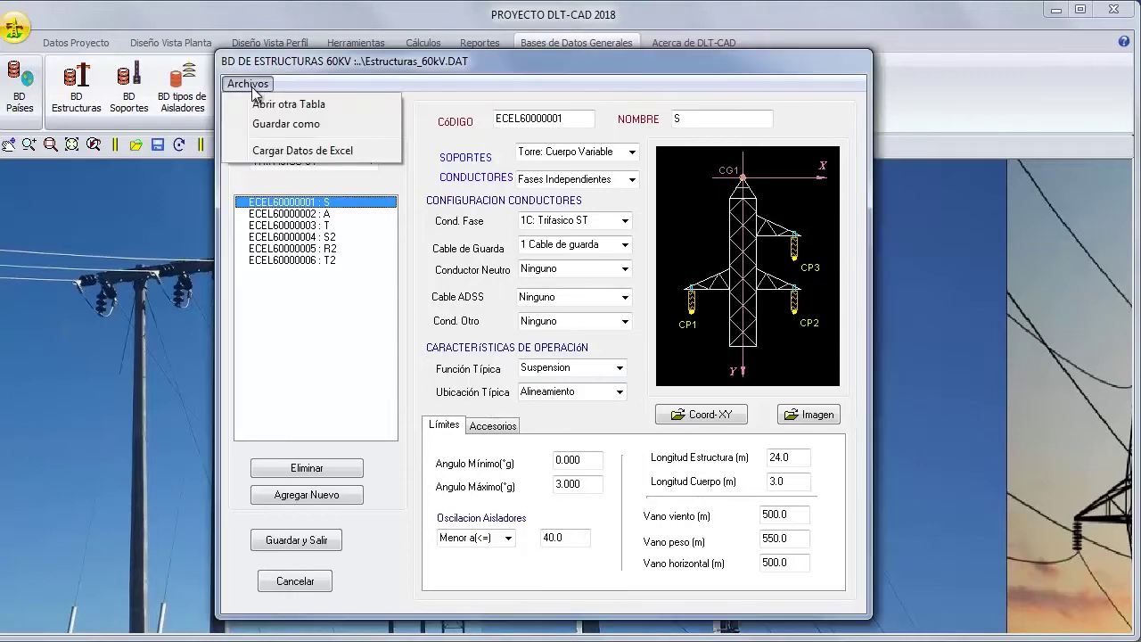
pyautogui.click(297, 126)
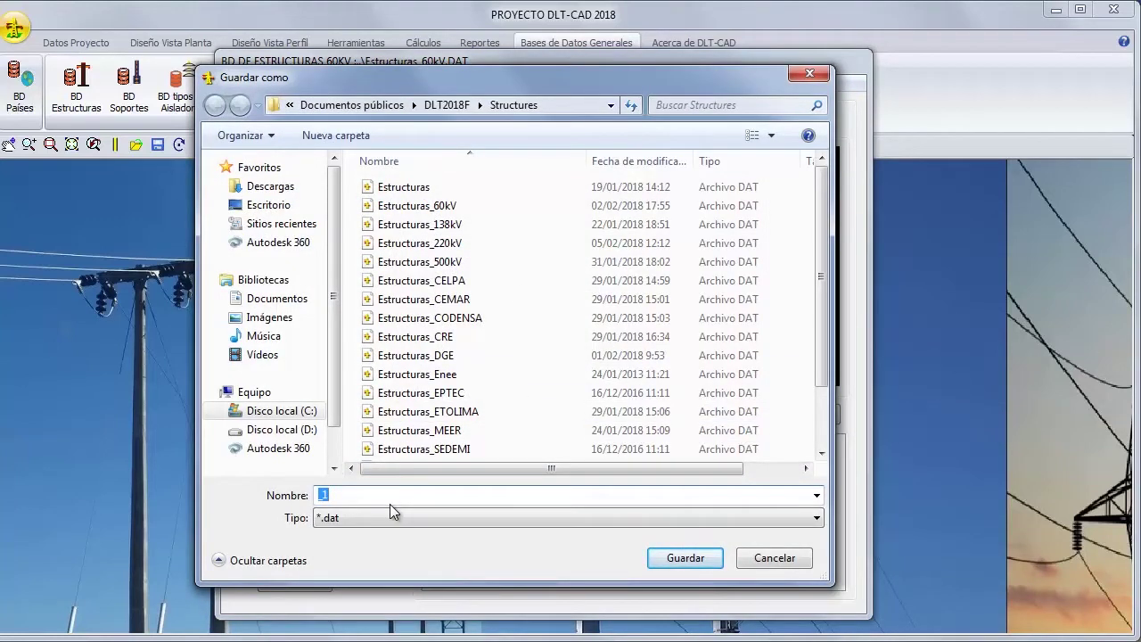
pyautogui.write('Estructuras LP')
pyautogui.click(685, 558)
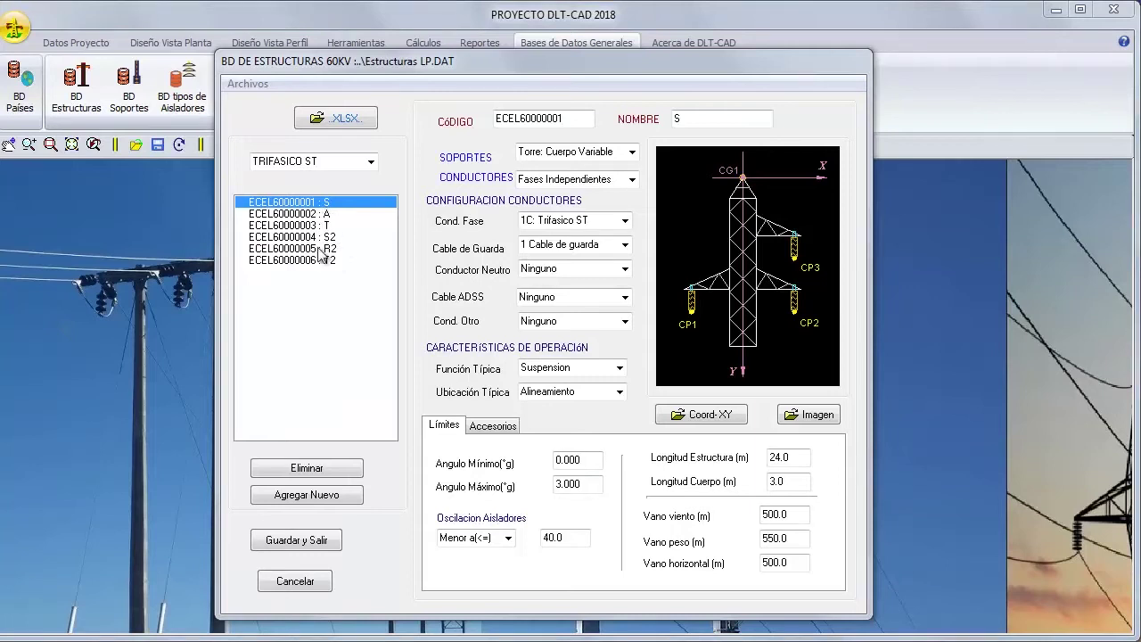
# Step: Rename structure S (ECEL60000001) as S1 and set its maximum angle to 4 degrees
pyautogui.click(325, 215)
pyautogui.click(327, 202)
pyautogui.click(686, 120)
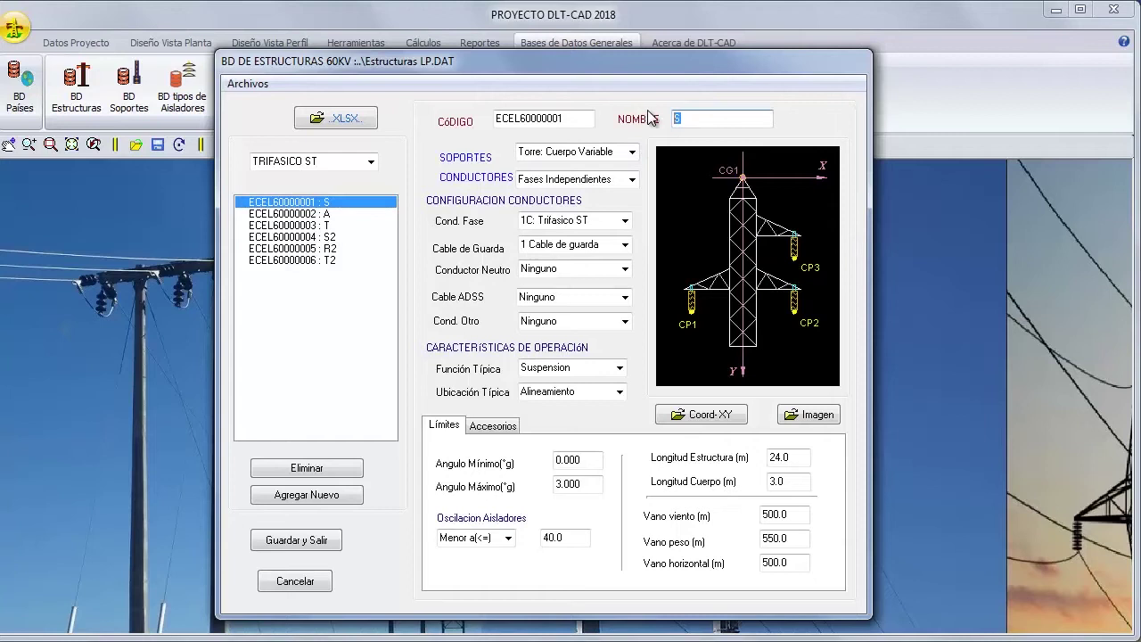
pyautogui.write('1')
pyautogui.press('Tab')
pyautogui.press('Tab')
pyautogui.press('Tab')
pyautogui.write('4')
# Step: Set the spans of structure ECEL60000001 to 520 m wind, 560 m weight and 550 m horizontal
pyautogui.press('Tab')
pyautogui.press('Tab')
pyautogui.write('520')
pyautogui.press('Tab')
pyautogui.write('560')
pyautogui.press('Tab')
pyautogui.write('550')
pyautogui.click(318, 215)
pyautogui.click(303, 203)
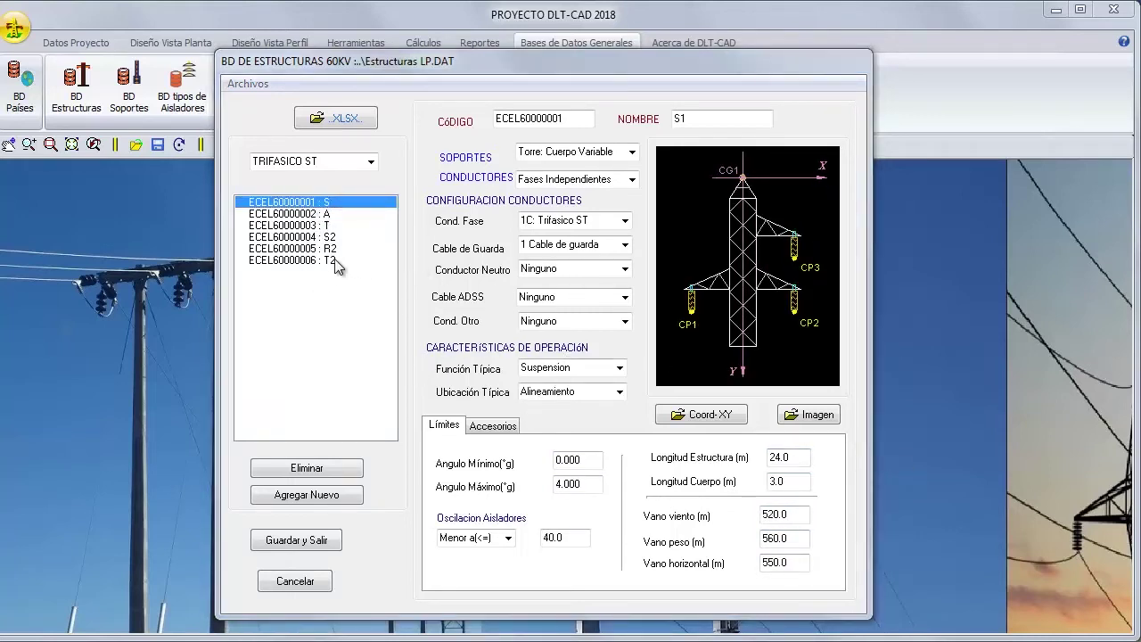
# Step: Delete the structures T2, R2 and S2 from the Estructuras LP table
pyautogui.click(303, 261)
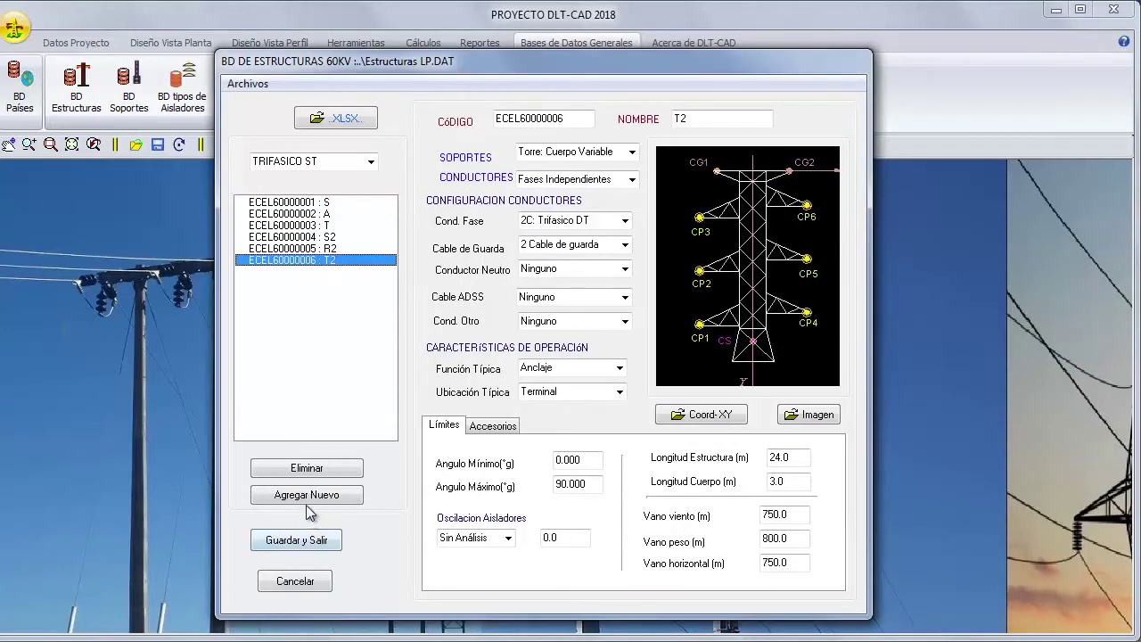
pyautogui.click(307, 468)
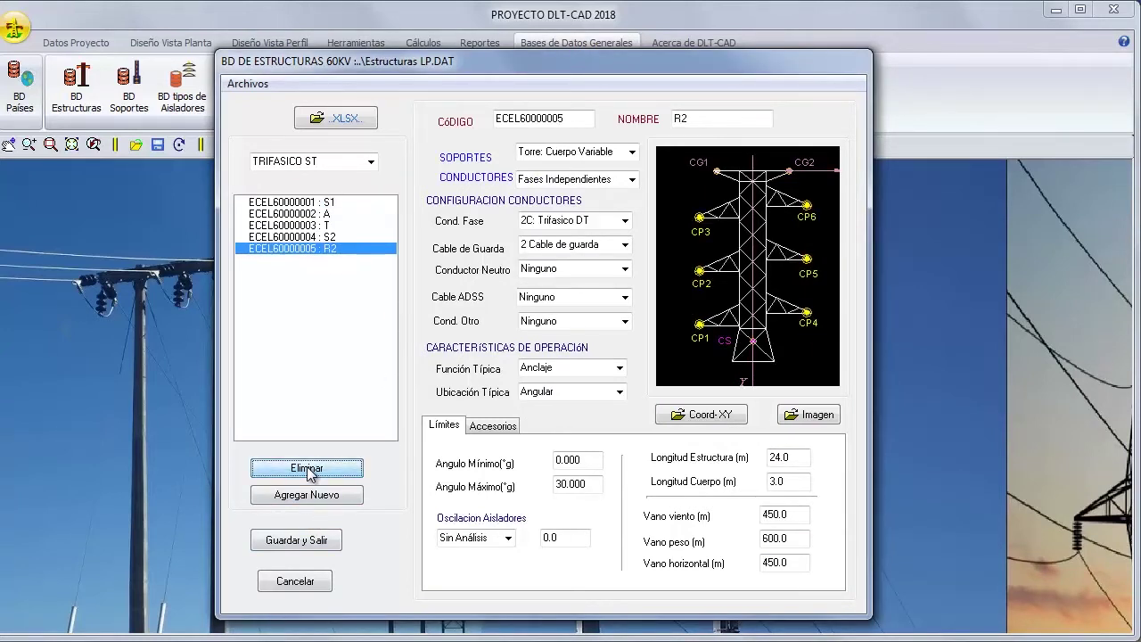
pyautogui.click(312, 237)
pyautogui.click(312, 249)
pyautogui.click(307, 468)
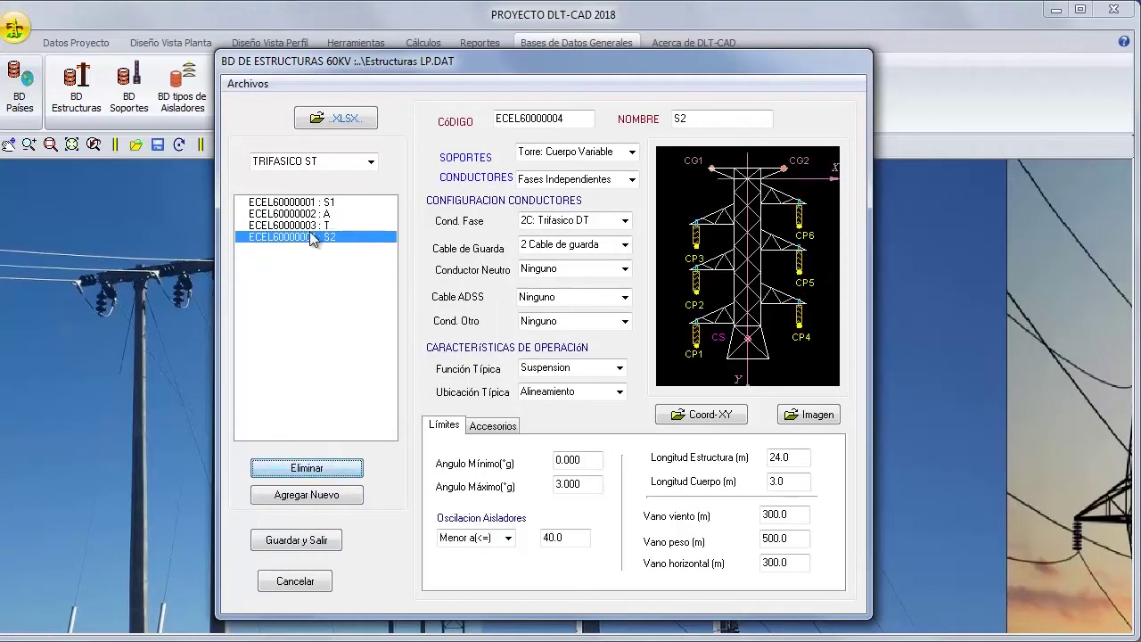
pyautogui.click(307, 468)
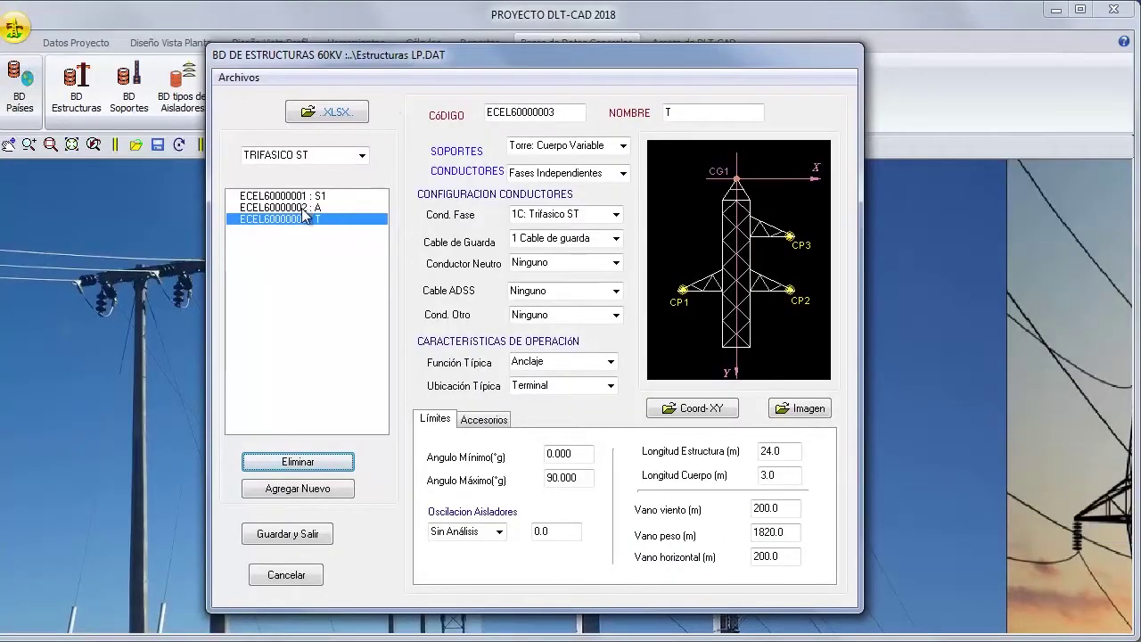
# Step: Add a new structure based on structure A, with code ERP230001 and name AC-D02
pyautogui.click(301, 197)
pyautogui.click(299, 209)
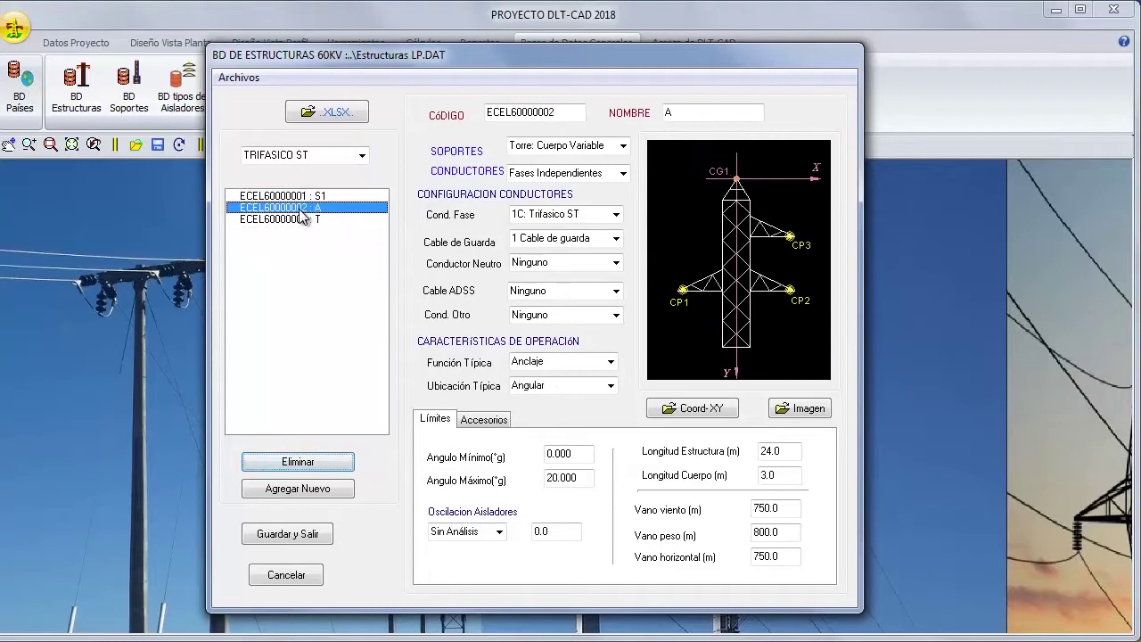
pyautogui.click(322, 495)
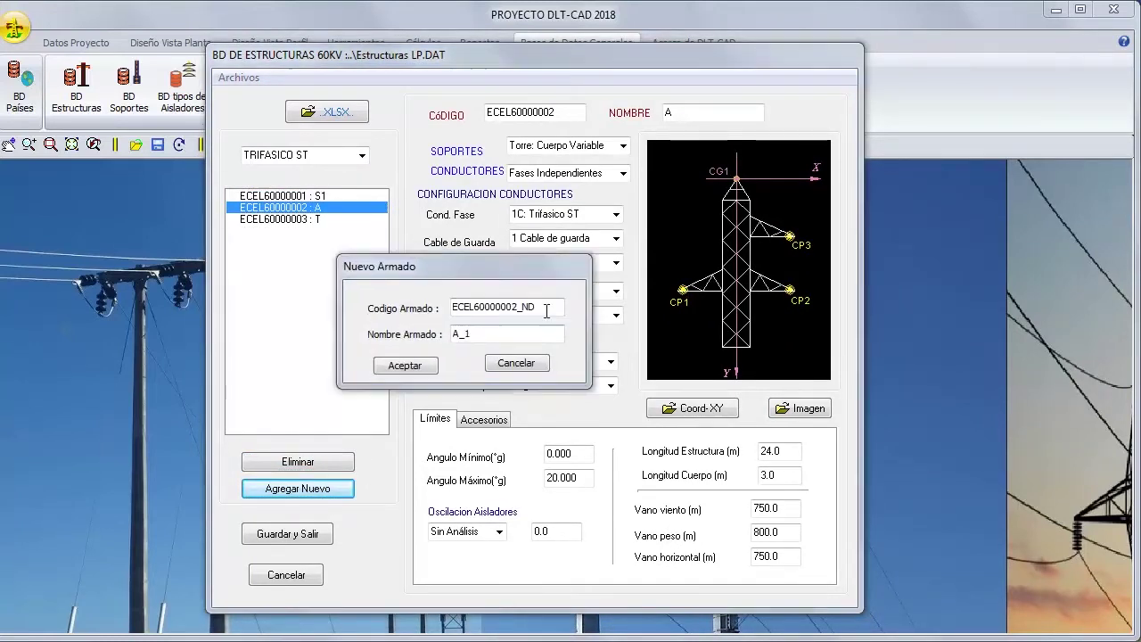
pyautogui.moveTo(554, 304); pyautogui.dragTo(427, 304)
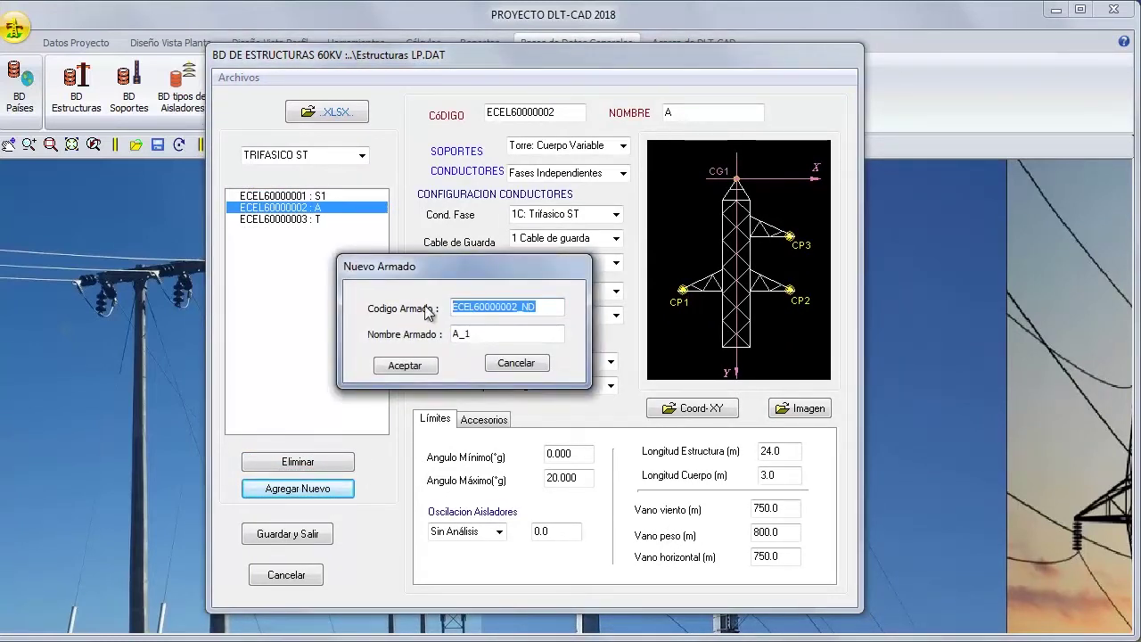
pyautogui.write('ERP23000')
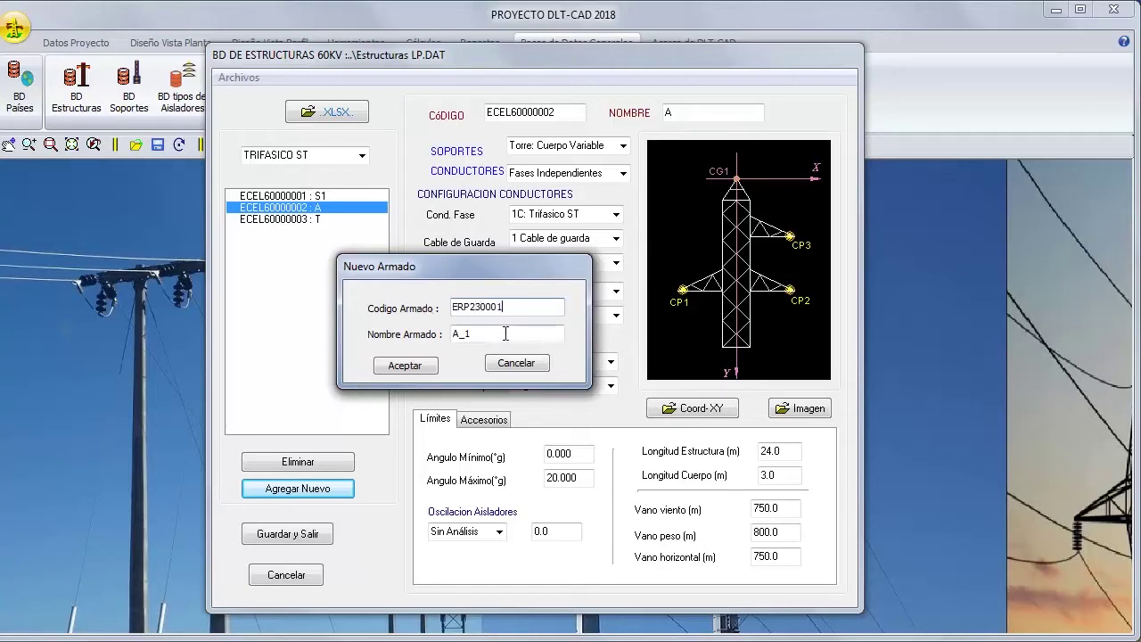
pyautogui.write('1')
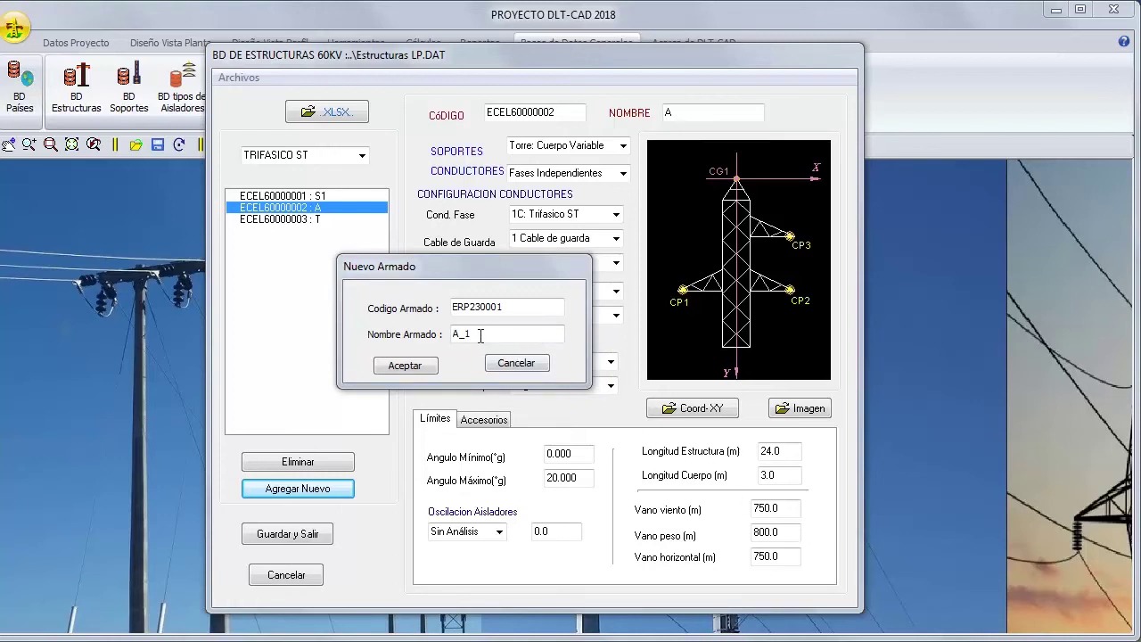
pyautogui.moveTo(480, 336); pyautogui.dragTo(431, 337)
pyautogui.write('AC-D02')
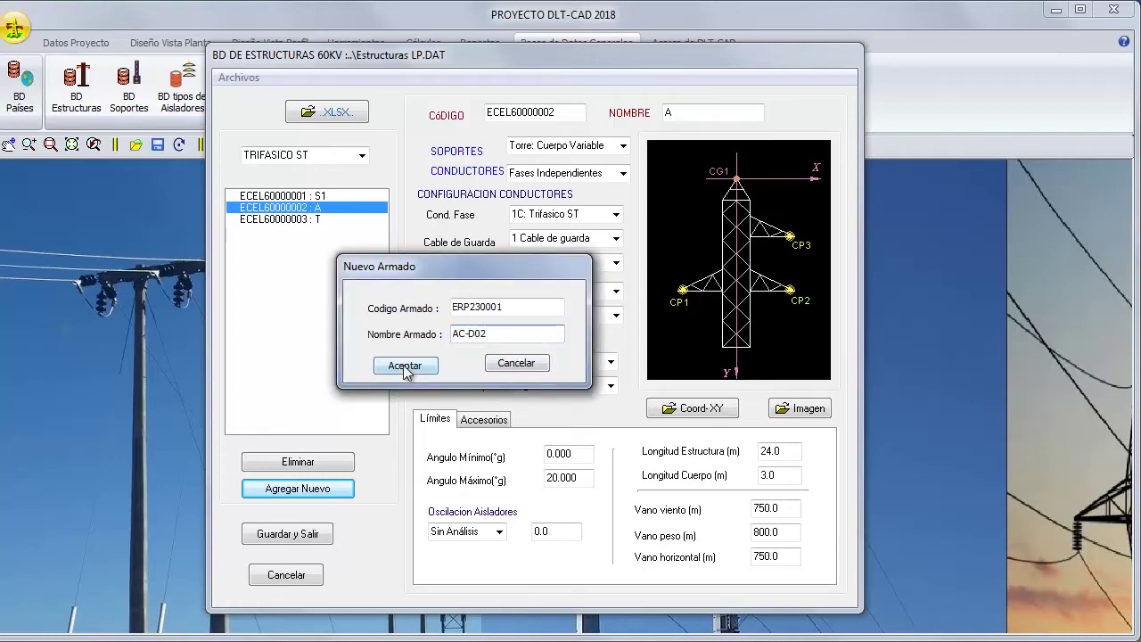
pyautogui.click(407, 365)
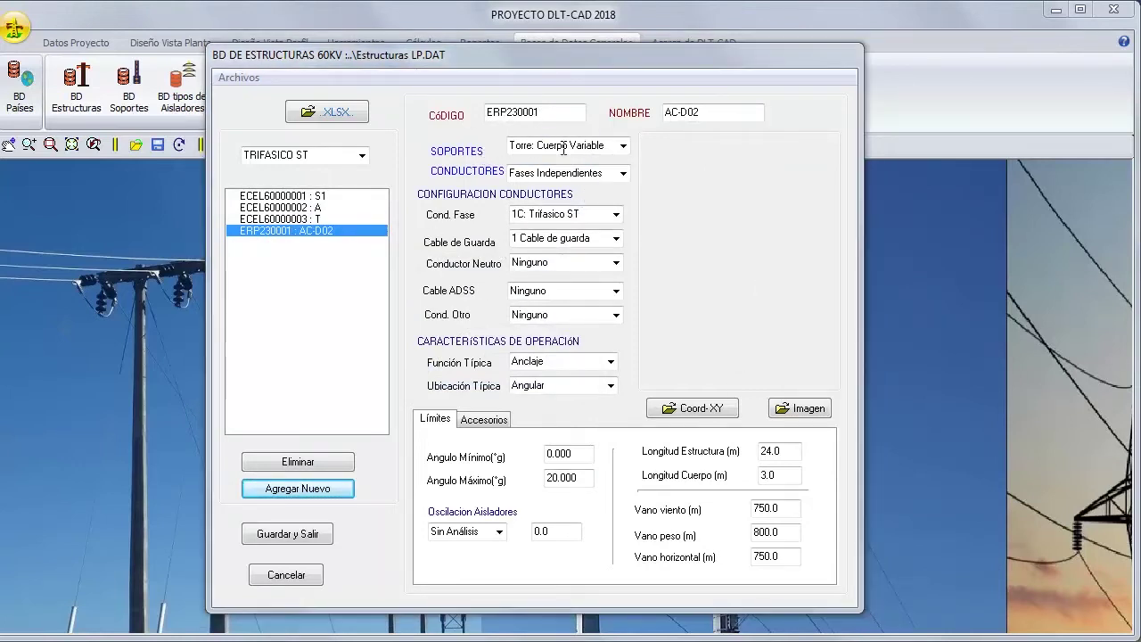
# Step: Set the supports of structure AC-D02 to Poste Independiente and its conductors to Fases Independientes
pyautogui.click(623, 146)
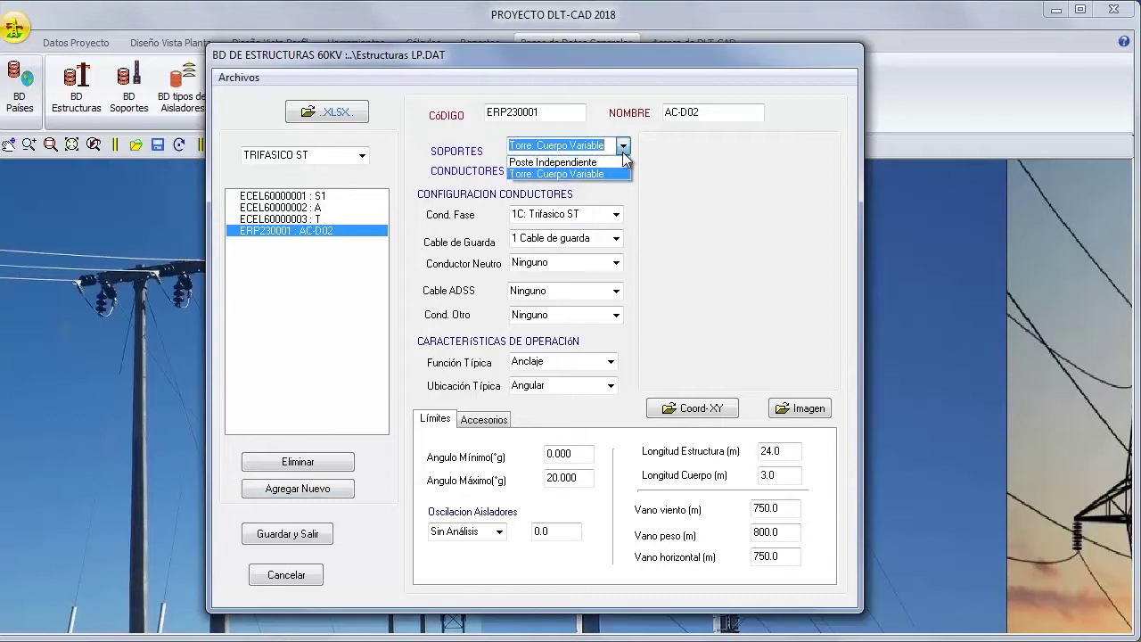
pyautogui.click(573, 163)
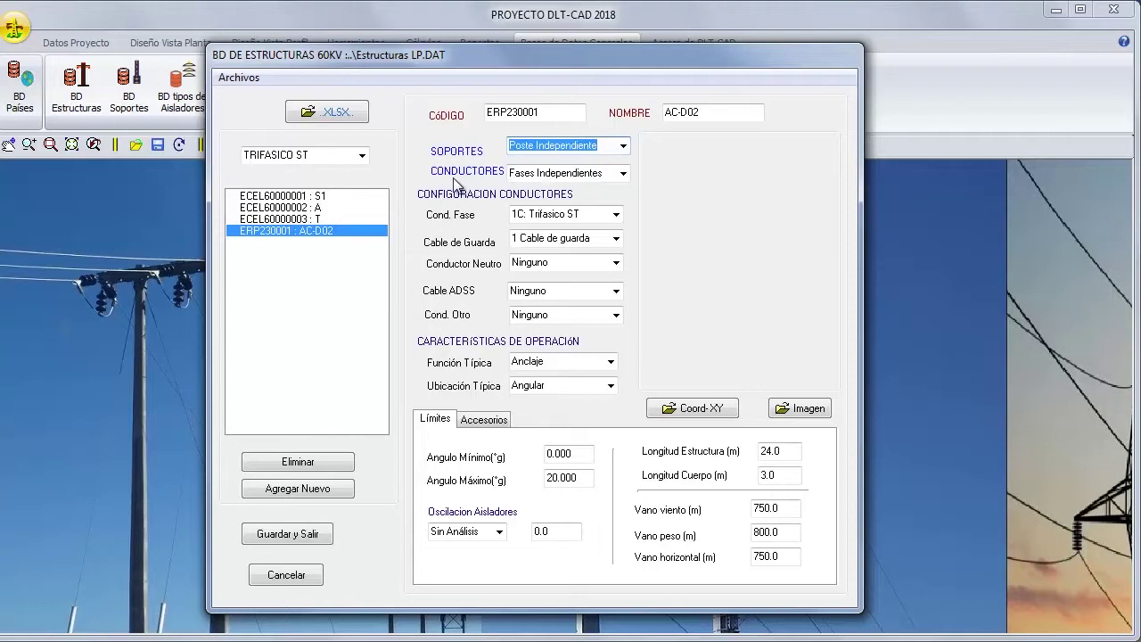
pyautogui.click(623, 172)
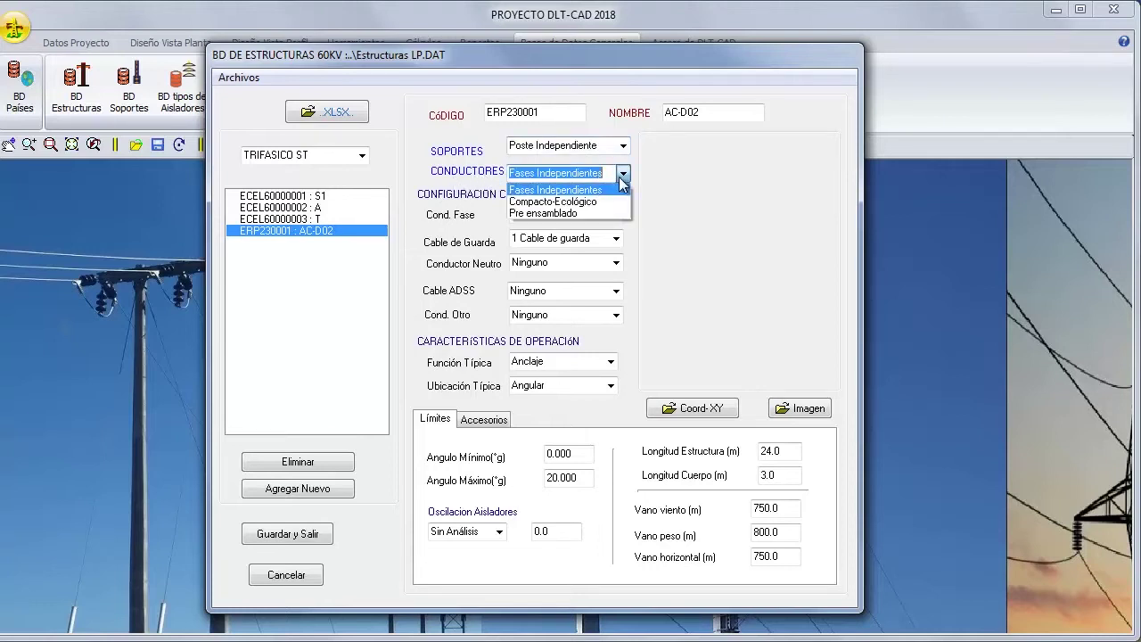
pyautogui.click(572, 192)
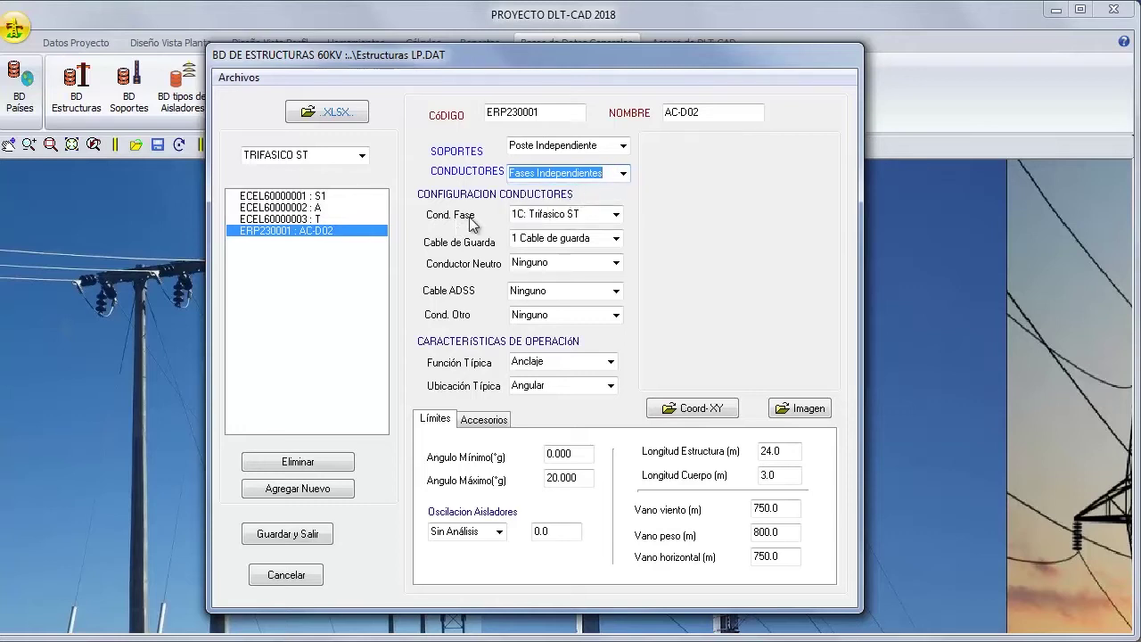
# Step: Configure AC-D02 with phase conductors 2C: Trifasico DT and the guard cable set to Ninguno
pyautogui.click(615, 220)
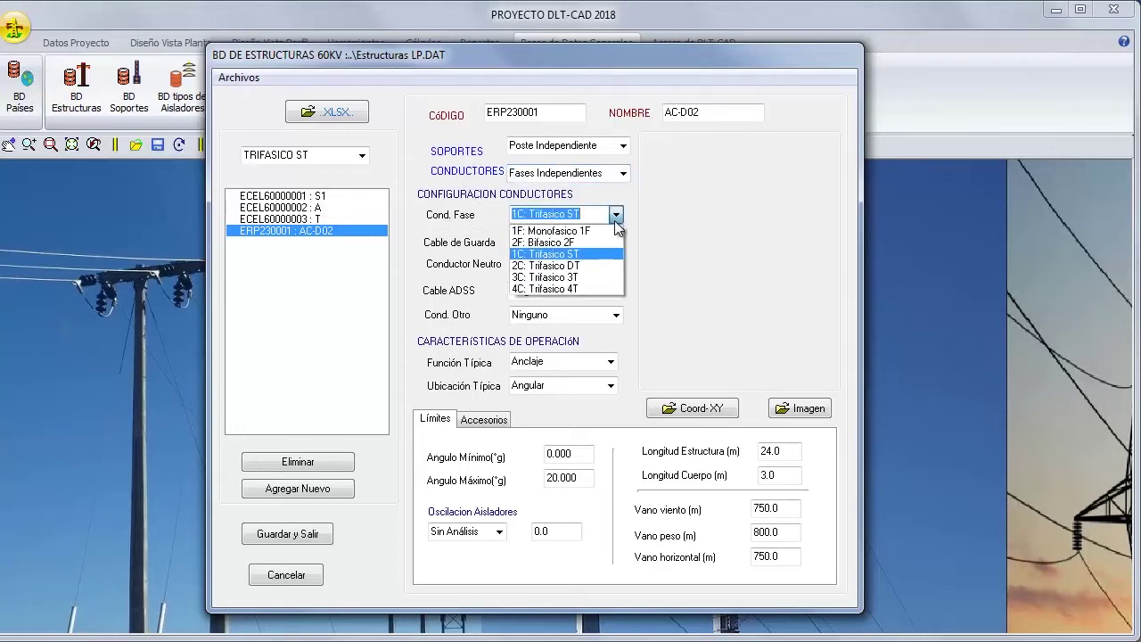
pyautogui.click(575, 265)
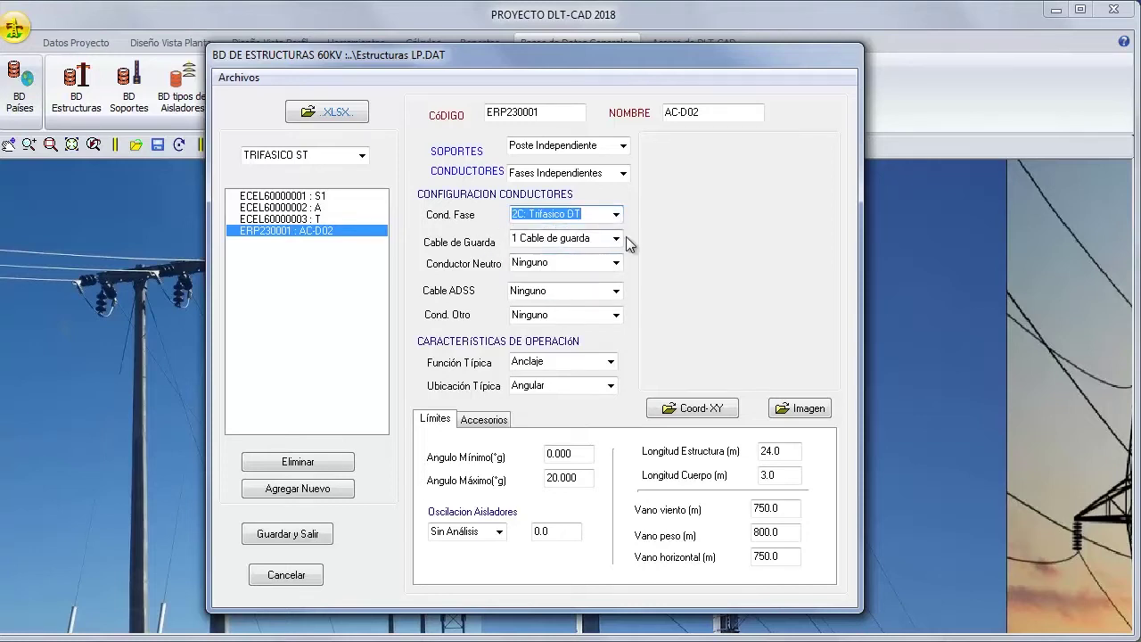
pyautogui.click(615, 243)
pyautogui.click(550, 251)
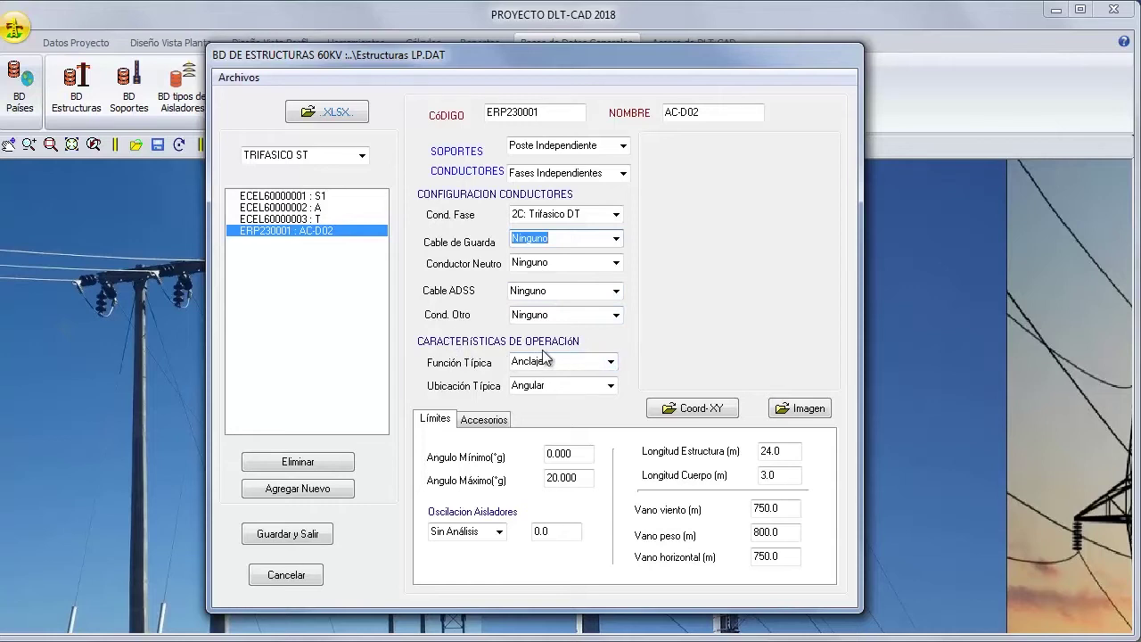
# Step: Set the typical function of AC-D02 to Rigido/LinePost and its typical location to Alineamiento
pyautogui.click(610, 362)
pyautogui.click(610, 365)
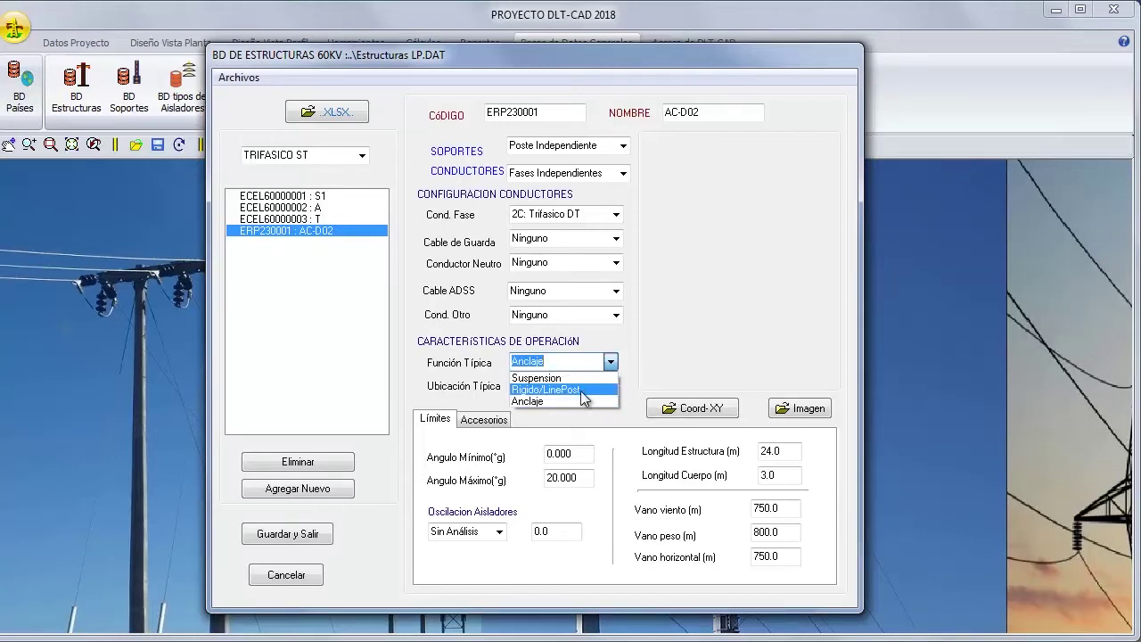
pyautogui.click(550, 392)
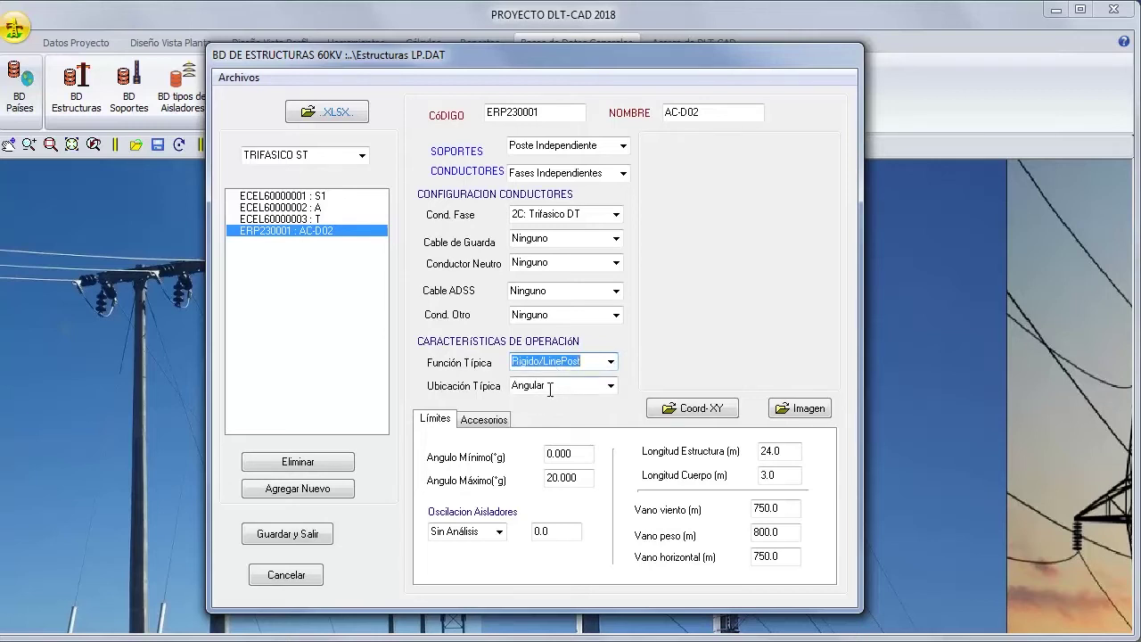
pyautogui.click(605, 385)
pyautogui.click(569, 397)
# Step: Set AC-D02's minimum angle to 0 and maximum angle to 7, with insulator swing as Sin Análisis
pyautogui.click(575, 455)
pyautogui.moveTo(575, 455); pyautogui.dragTo(517, 461)
pyautogui.write('0')
pyautogui.moveTo(581, 479); pyautogui.dragTo(519, 483)
pyautogui.write('7')
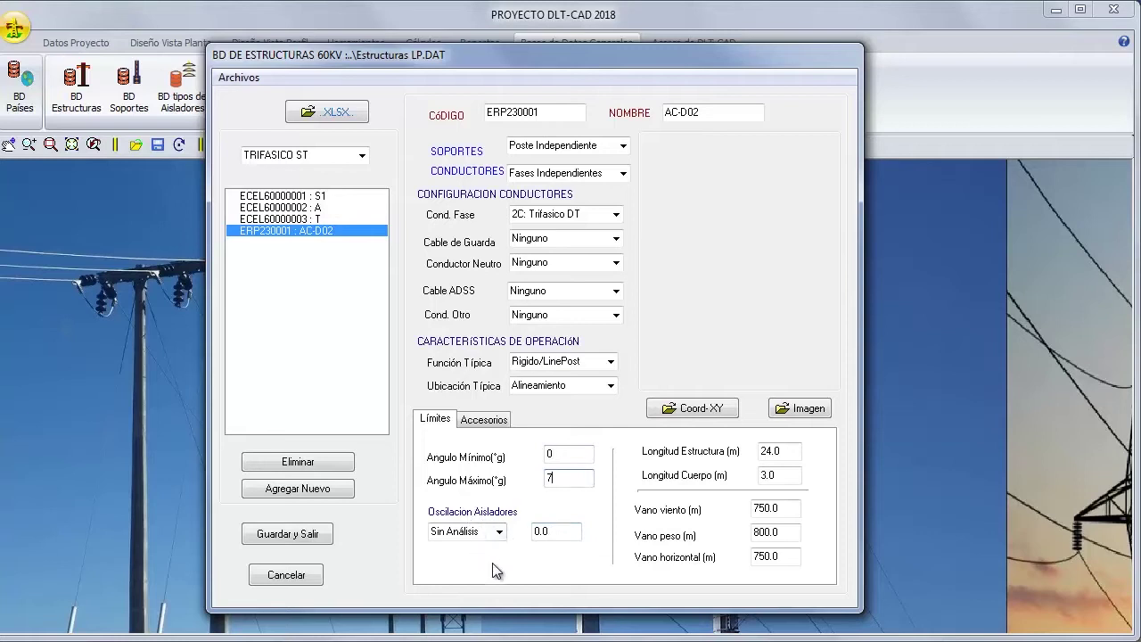
pyautogui.click(499, 531)
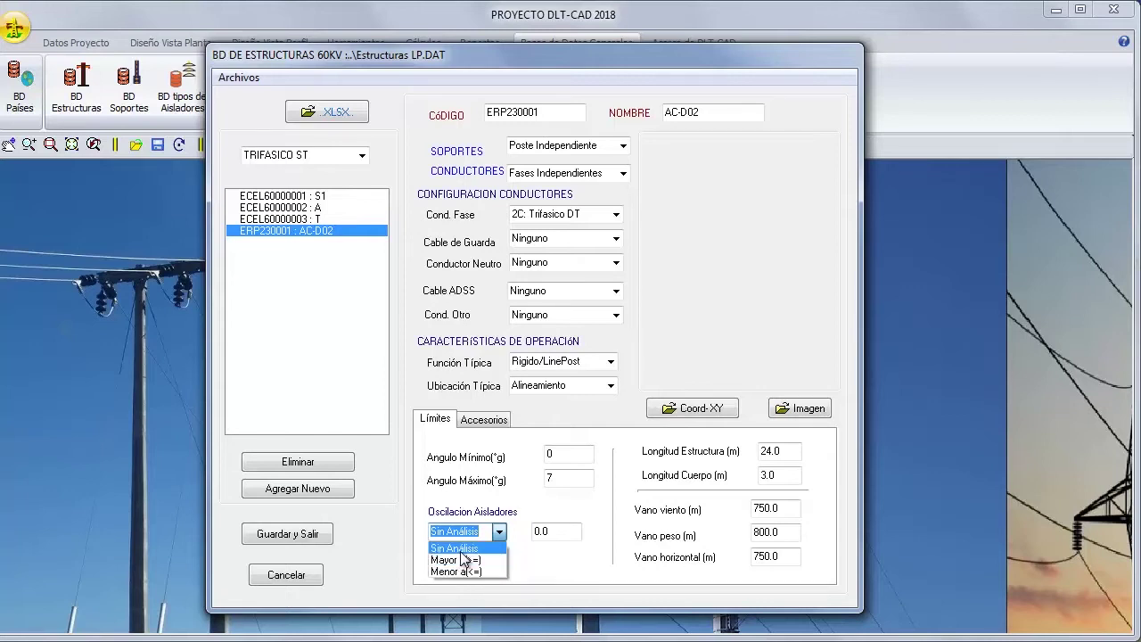
pyautogui.click(464, 548)
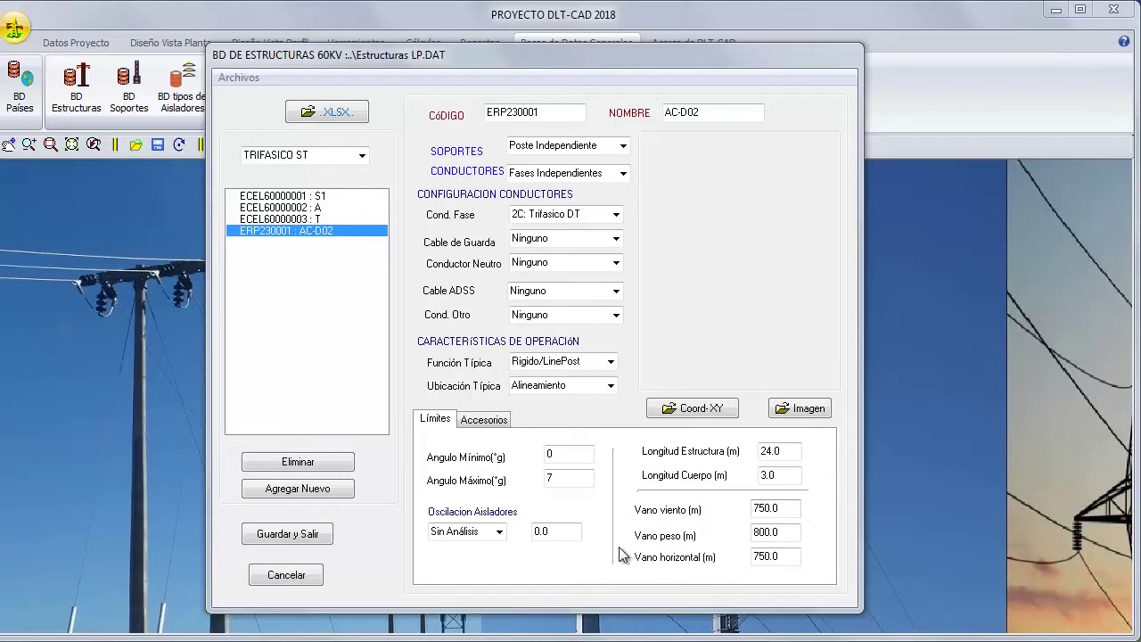
# Step: Set AC-D02's wind span to 200 m, weight span to 300 m and horizontal span to 220 m
pyautogui.moveTo(789, 510); pyautogui.dragTo(724, 514)
pyautogui.click(780, 509)
pyautogui.doubleClick(774, 511)
pyautogui.write('200')
pyautogui.press('Tab')
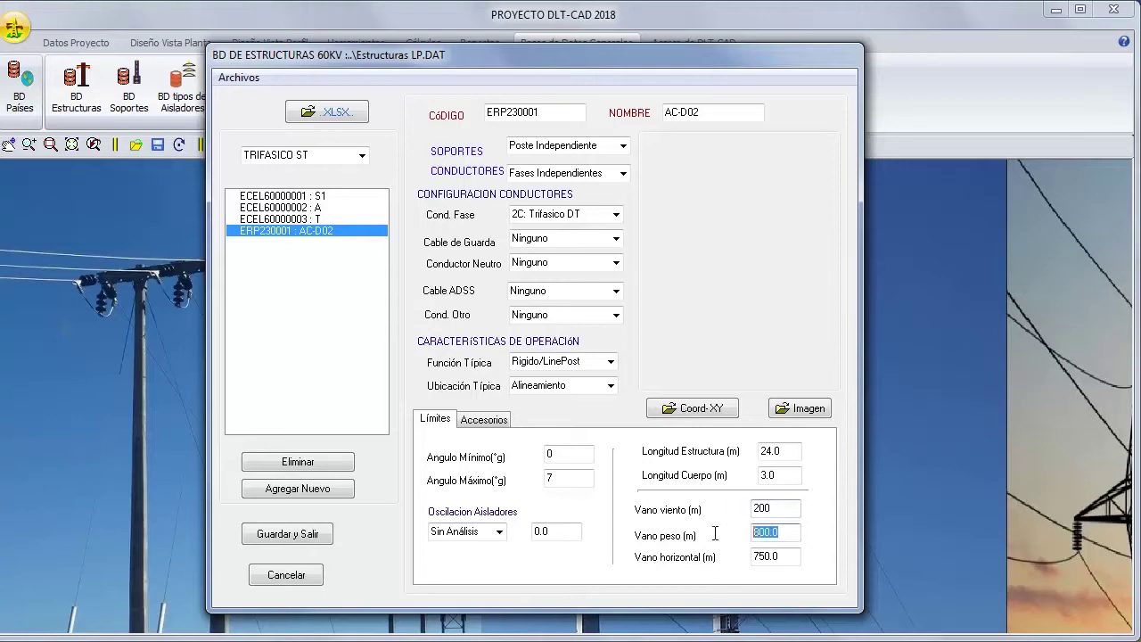
pyautogui.write('300')
pyautogui.press('Tab')
pyautogui.write('220')
# Step: In the accessories of AC-D02, choose 1 support and leave the number of guys at 0
pyautogui.click(486, 419)
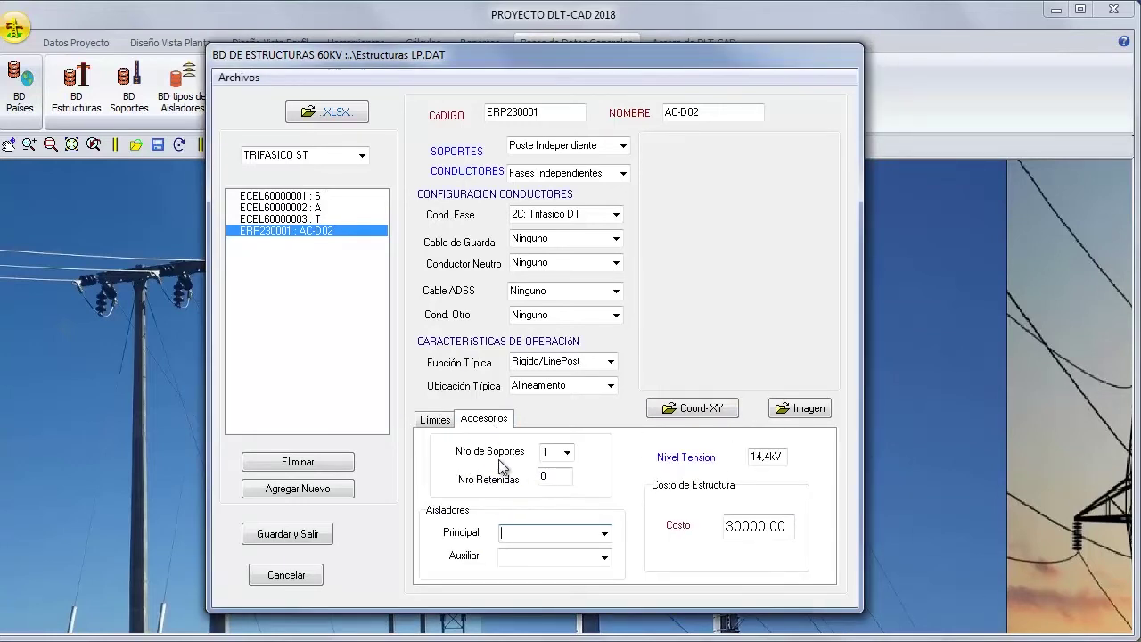
pyautogui.click(567, 454)
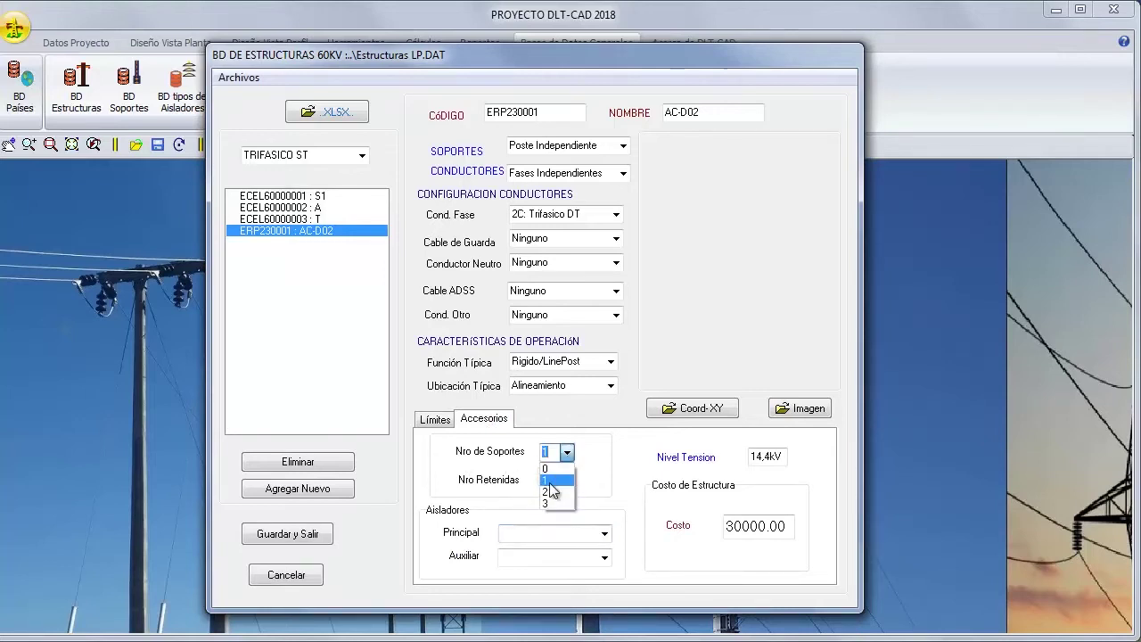
pyautogui.click(550, 481)
pyautogui.press('Tab')
pyautogui.doubleClick(557, 478)
# Step: Set the voltage level of AC-D02 to 22.9kV and the structure cost to 500
pyautogui.doubleClick(767, 457)
pyautogui.click(772, 458)
pyautogui.moveTo(782, 457); pyautogui.dragTo(722, 456)
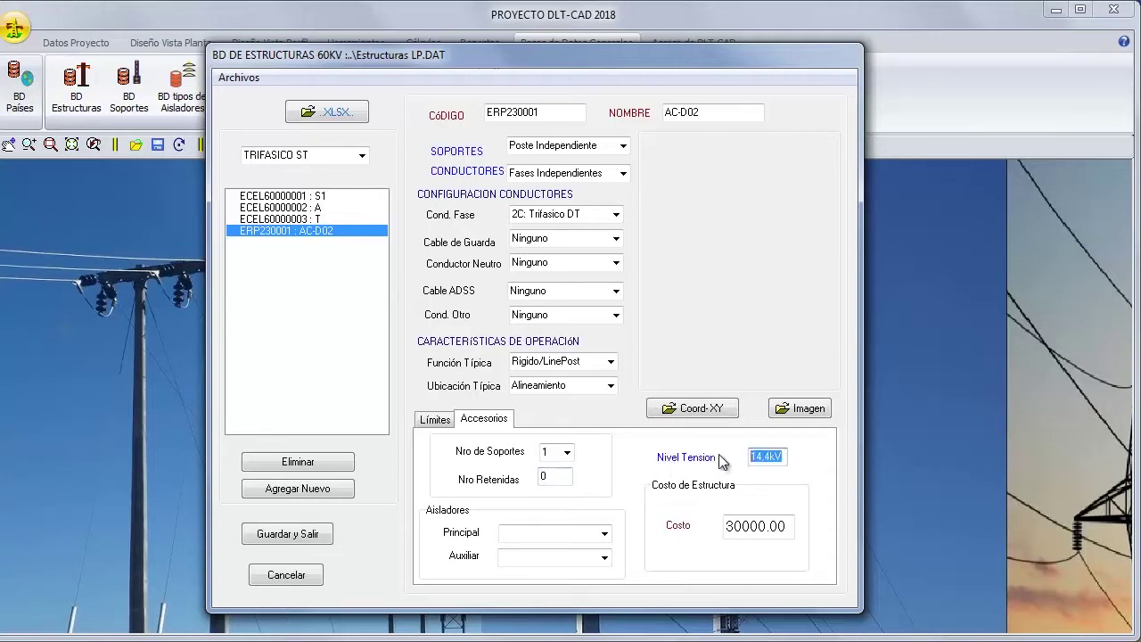
pyautogui.write('22')
pyautogui.doubleClick(755, 526)
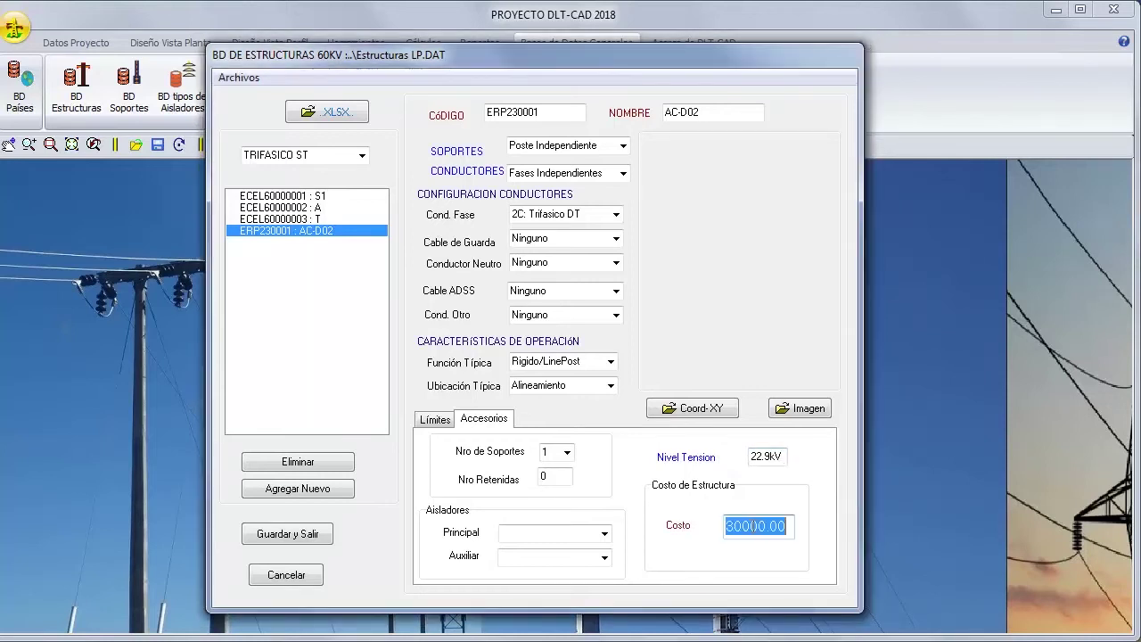
pyautogui.write('5')
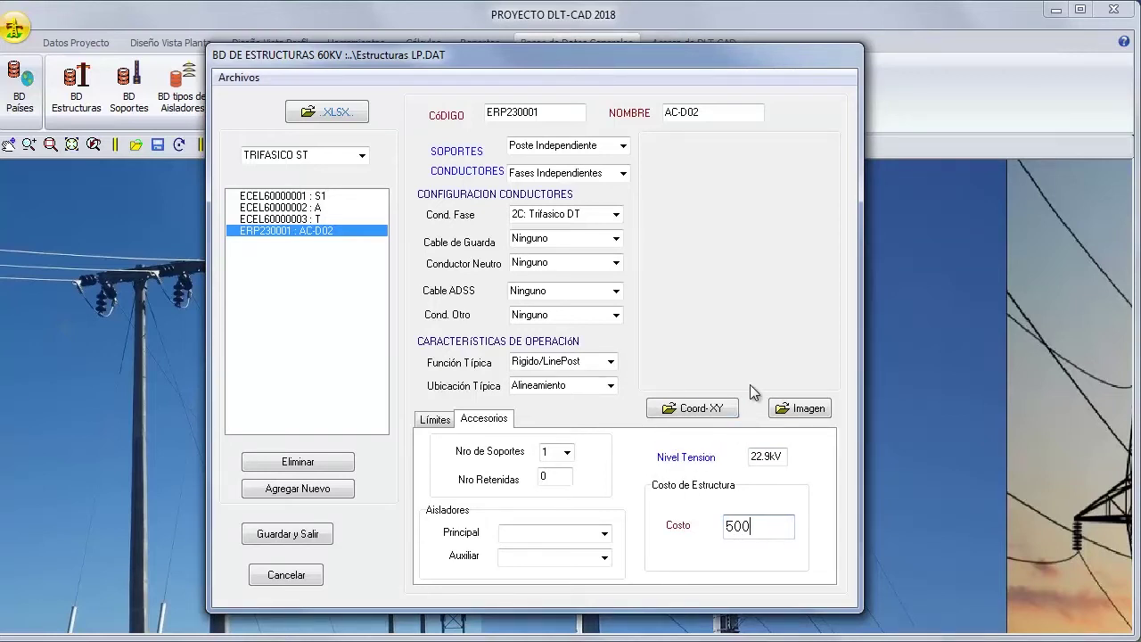
# Step: Open AC-D02's coordinates and enter Xa 0.35, Ya 1.04, Xb 0.35 and Yb 1.04 for point CP1
pyautogui.click(702, 412)
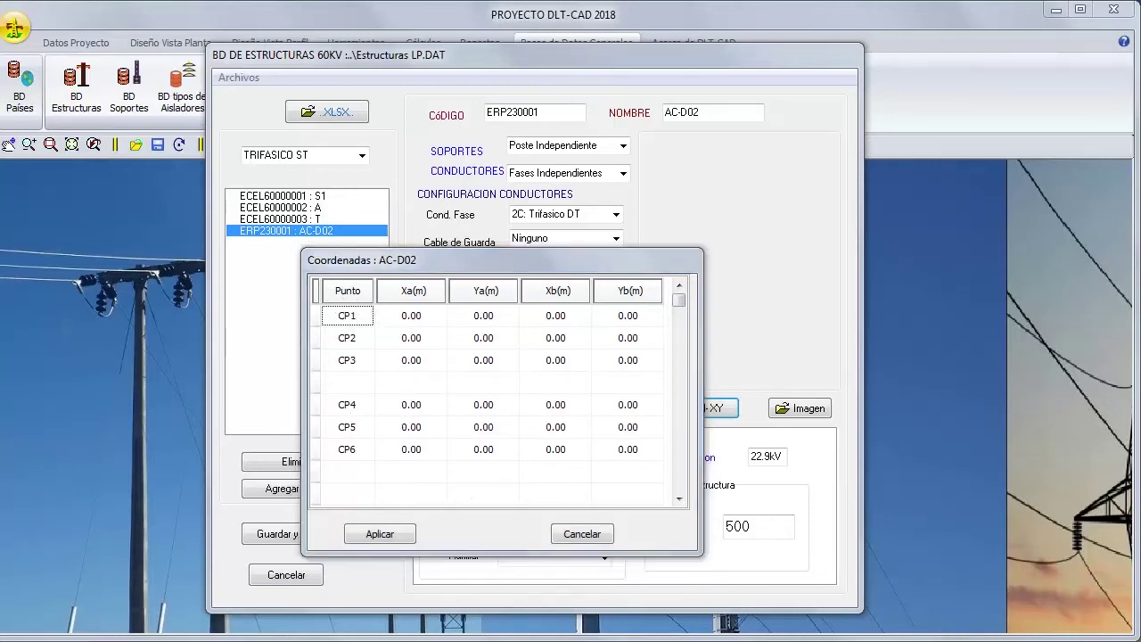
pyautogui.click(455, 295)
pyautogui.write('0')
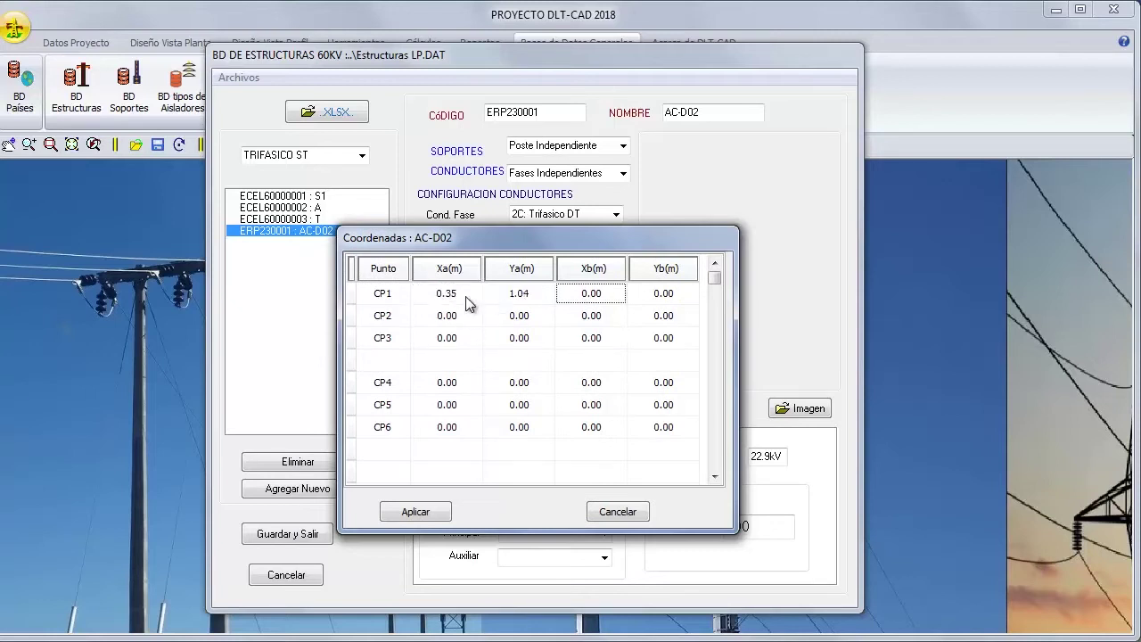
pyautogui.click(458, 299)
pyautogui.click(522, 299)
pyautogui.click(597, 299)
pyautogui.write('0')
pyautogui.click(671, 296)
pyautogui.write('1.0')
# Step: Enter the CP2 coordinates as Xa 0.95, Ya 1.04, Xb 0.95 and Yb 1.04
pyautogui.click(450, 321)
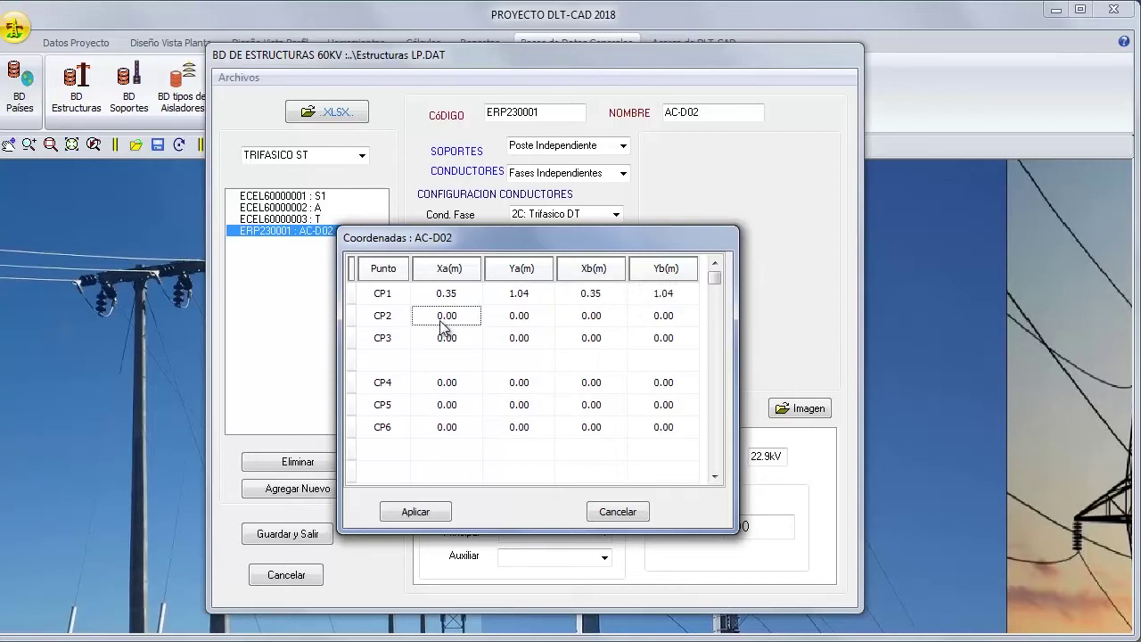
pyautogui.write('0.')
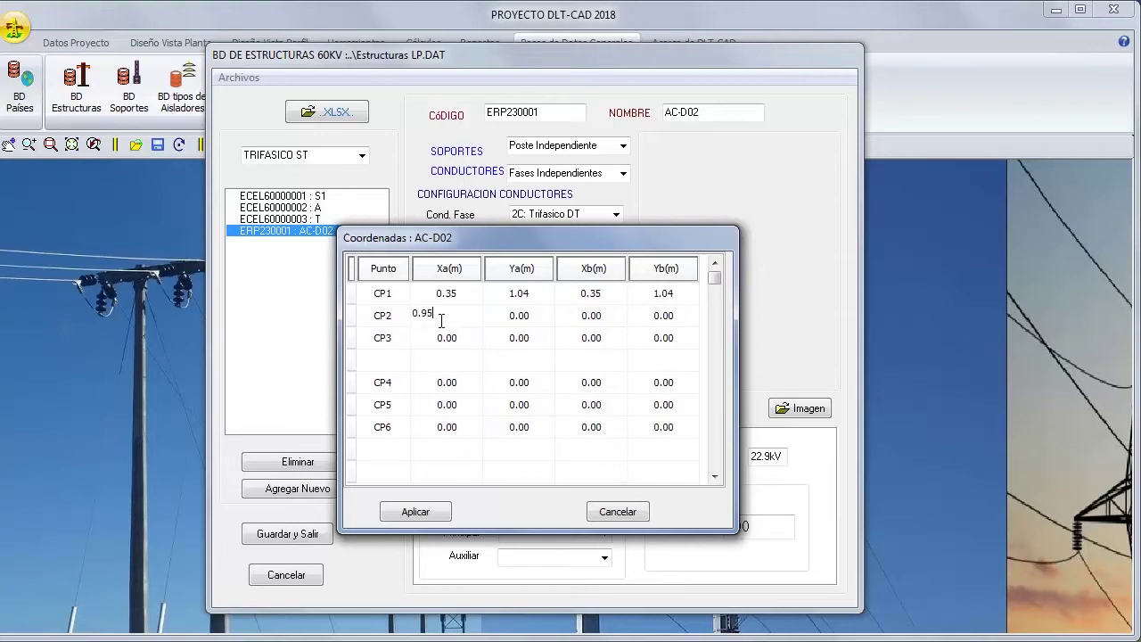
pyautogui.click(521, 321)
pyautogui.write('1.04')
pyautogui.click(601, 313)
pyautogui.write('0.95')
pyautogui.click(662, 316)
pyautogui.write('1.04')
# Step: Enter the CP3 coordinates as Xa 1.55, Ya 1.04, Xb 1.55 and Yb 1.04
pyautogui.click(463, 338)
pyautogui.write('1.55')
pyautogui.click(535, 344)
pyautogui.write('1.04')
pyautogui.click(588, 337)
pyautogui.write('1.55')
pyautogui.click(673, 347)
pyautogui.write('1.04')
# Step: Enter the CP4 coordinates as Xa 0.35, Ya -0.16, Xb 0.35 and Yb -0.16
pyautogui.click(452, 383)
pyautogui.write('0.35')
pyautogui.click(527, 388)
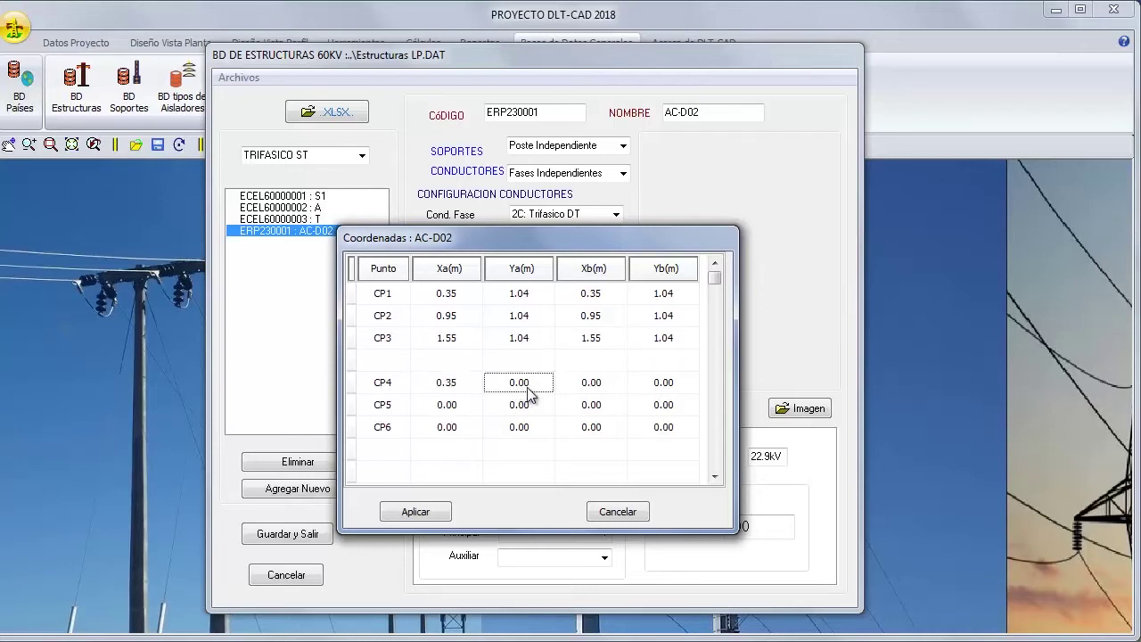
pyautogui.click(528, 388)
pyautogui.write('-0.16')
pyautogui.click(612, 385)
pyautogui.click(612, 383)
pyautogui.write('0.35')
pyautogui.click(664, 384)
pyautogui.write('-0.16')
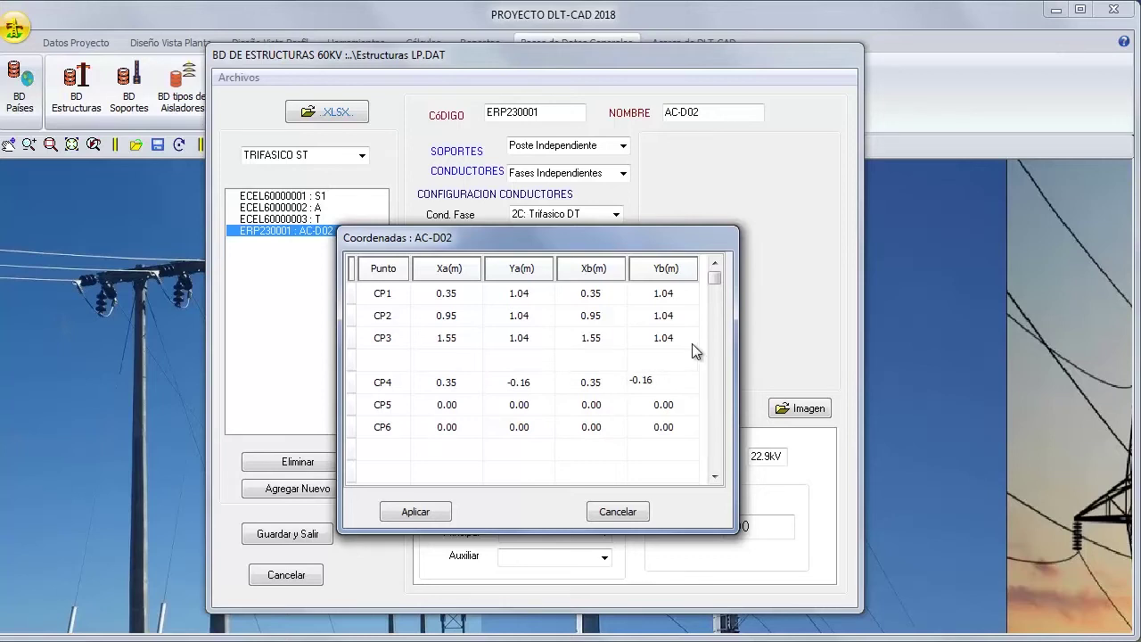
# Step: Enter the CP5 coordinates as Xa 0.95, Ya -0.16, Xb 0.95 and Yb -0.16
pyautogui.press('Tab')
pyautogui.write('0')
pyautogui.press('Tab')
pyautogui.write('-0.16')
pyautogui.press('Tab')
pyautogui.write('0')
pyautogui.click(677, 405)
pyautogui.write('-0.16')
# Step: Enter the CP6 coordinates as Xa 1.55, Ya -0.16, Xb 1.55 and Yb -0.16, and apply the coordinate table
pyautogui.click(455, 434)
pyautogui.write('1.55')
pyautogui.click(511, 425)
pyautogui.write('-0.')
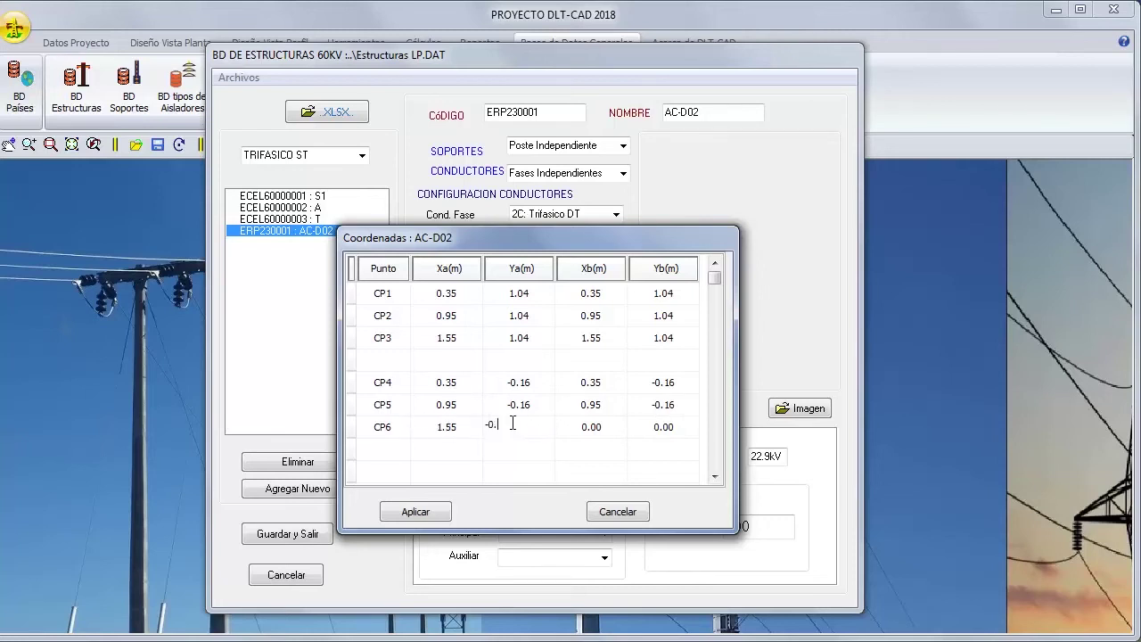
pyautogui.write('16')
pyautogui.click(599, 428)
pyautogui.write('1.55')
pyautogui.click(663, 435)
pyautogui.write('-')
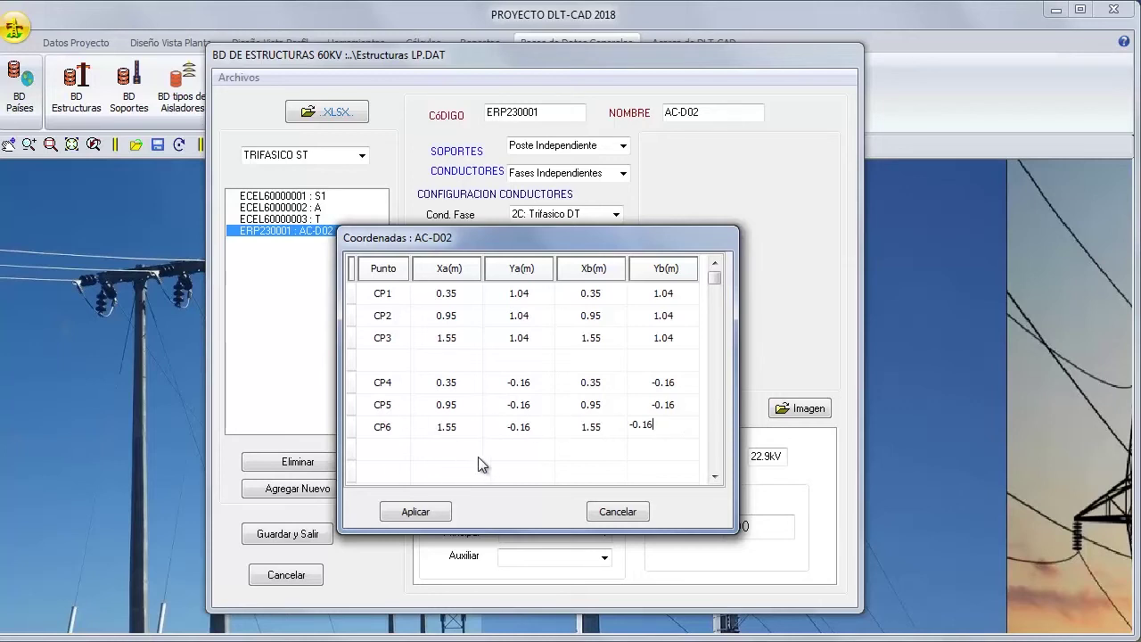
pyautogui.click(413, 512)
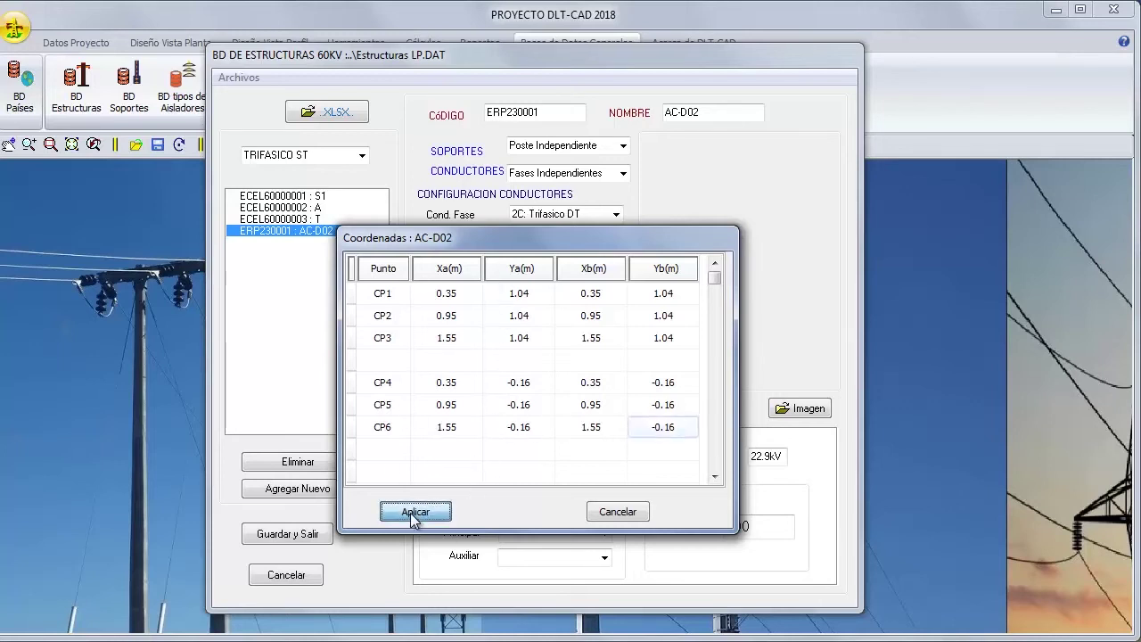
# Step: Reopen the coordinate table of AC-D02 to review the CP1 to CP6 points, and apply it again
pyautogui.click(675, 408)
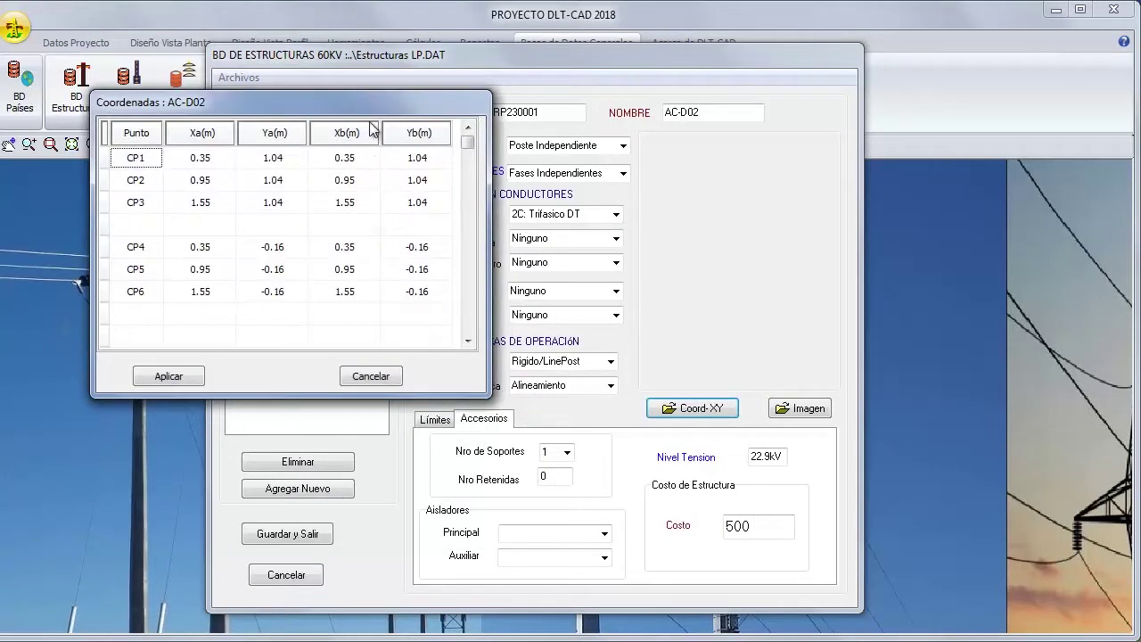
pyautogui.moveTo(387, 134); pyautogui.dragTo(581, 211)
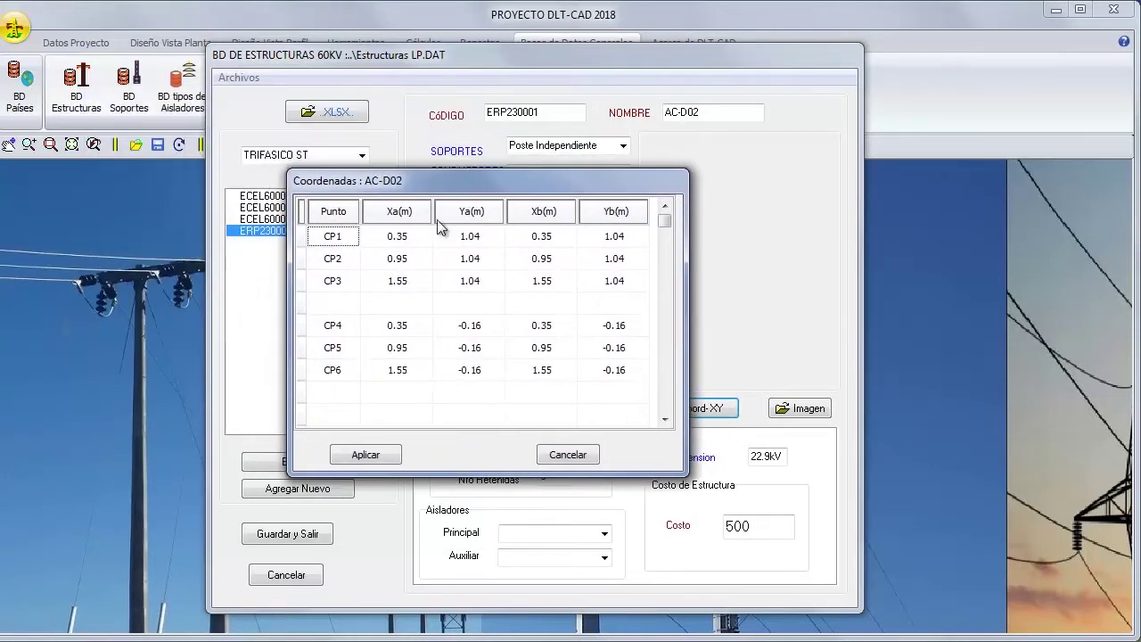
pyautogui.click(377, 457)
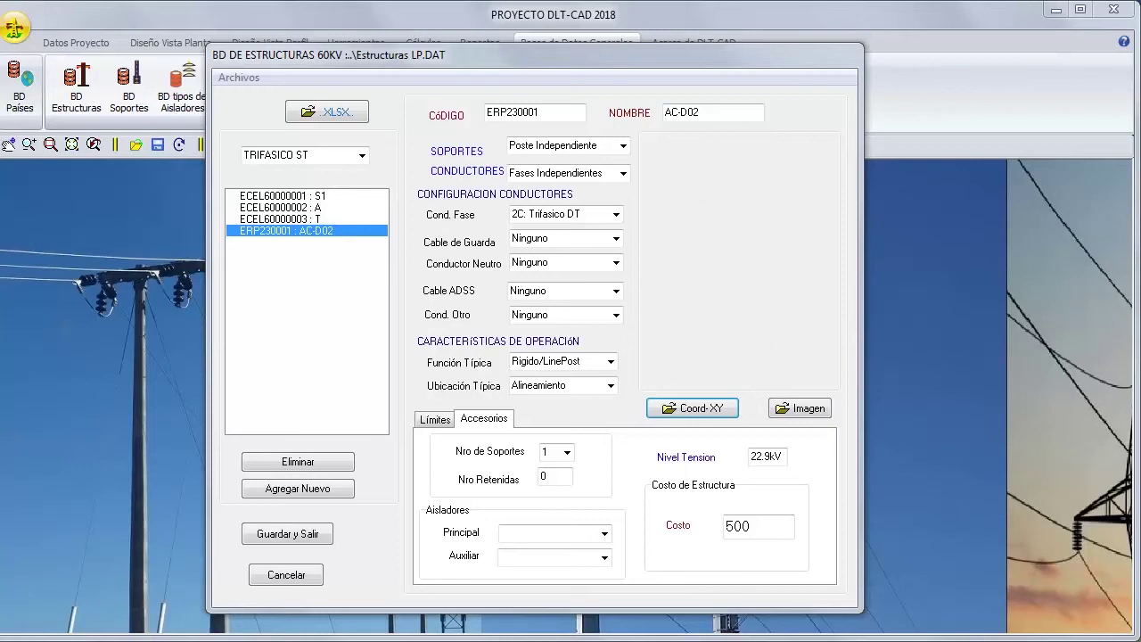
# Step: Switch to the AC-D02 drawing in Windows Photo Viewer, capture its front view with the CP points and paste it into Paint
pyautogui.hotkey('alt', 'Tab')
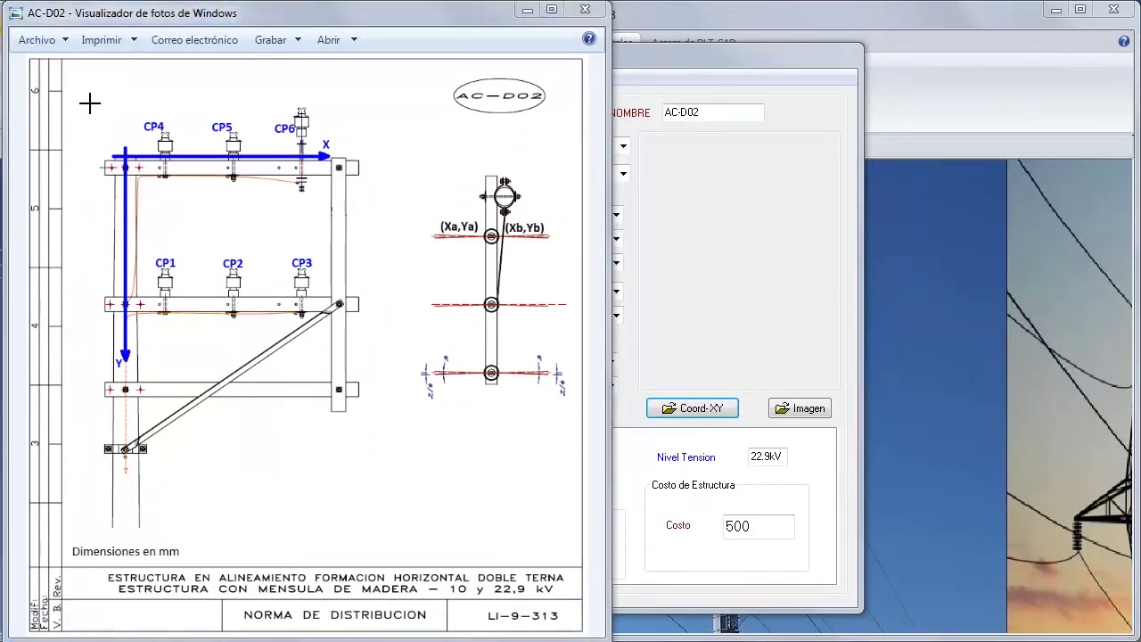
pyautogui.moveTo(84, 95)
pyautogui.mouseDown()
pyautogui.moveTo(144, 155)
pyautogui.moveTo(395, 528)
pyautogui.mouseUp()
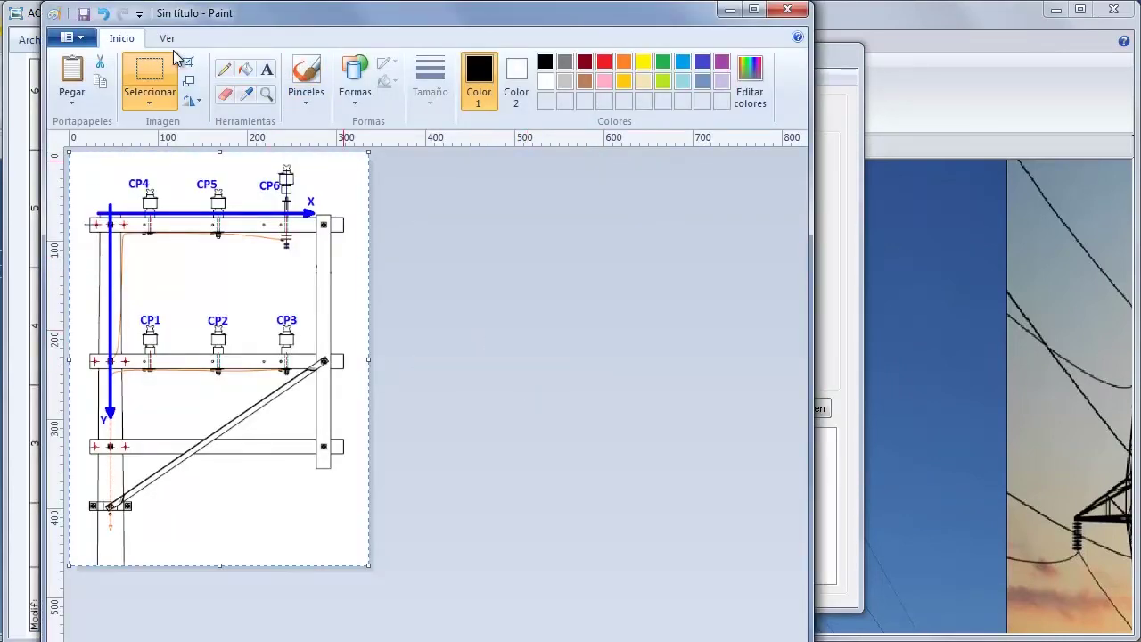
pyautogui.click(151, 76)
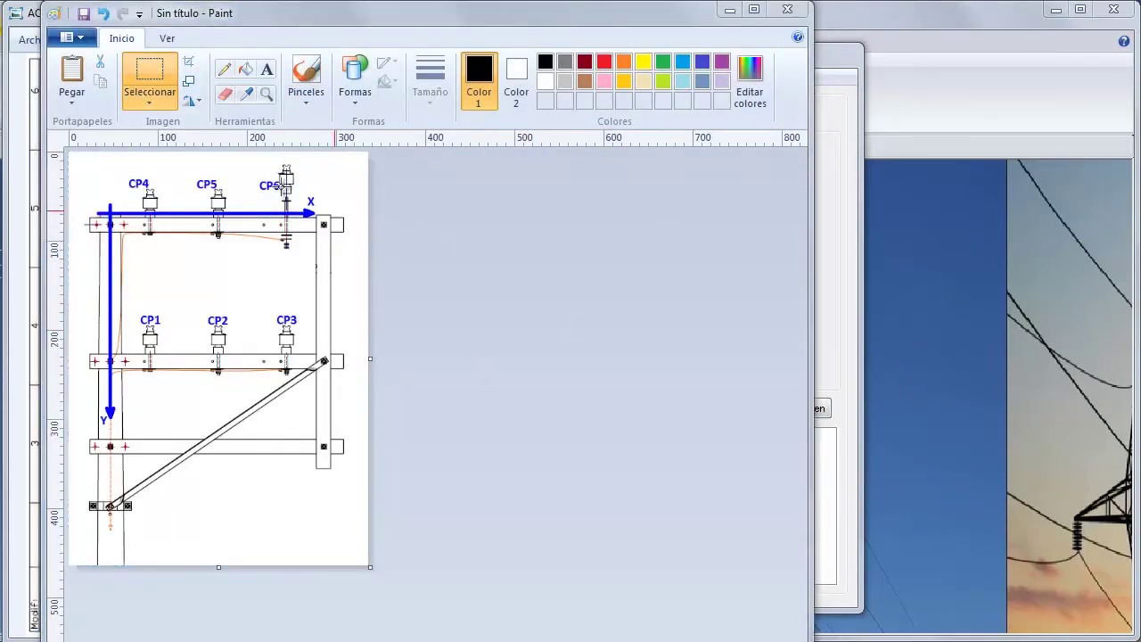
# Step: Resize the image in pixels to a width of 200, keeping the aspect ratio
pyautogui.click(189, 84)
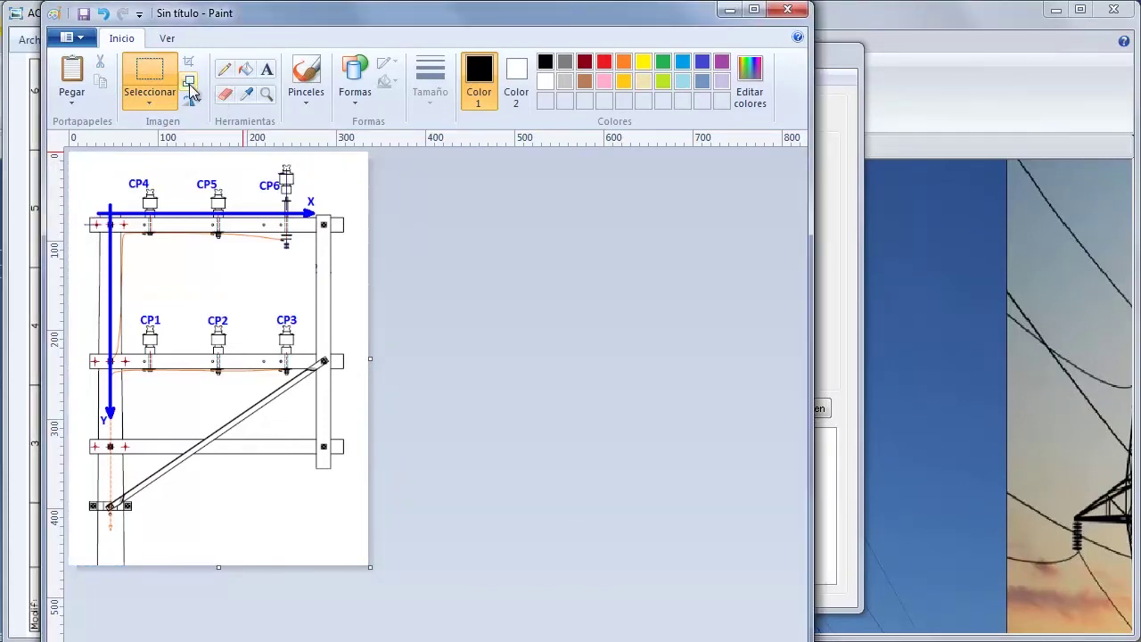
pyautogui.click(551, 226)
pyautogui.press('Tab')
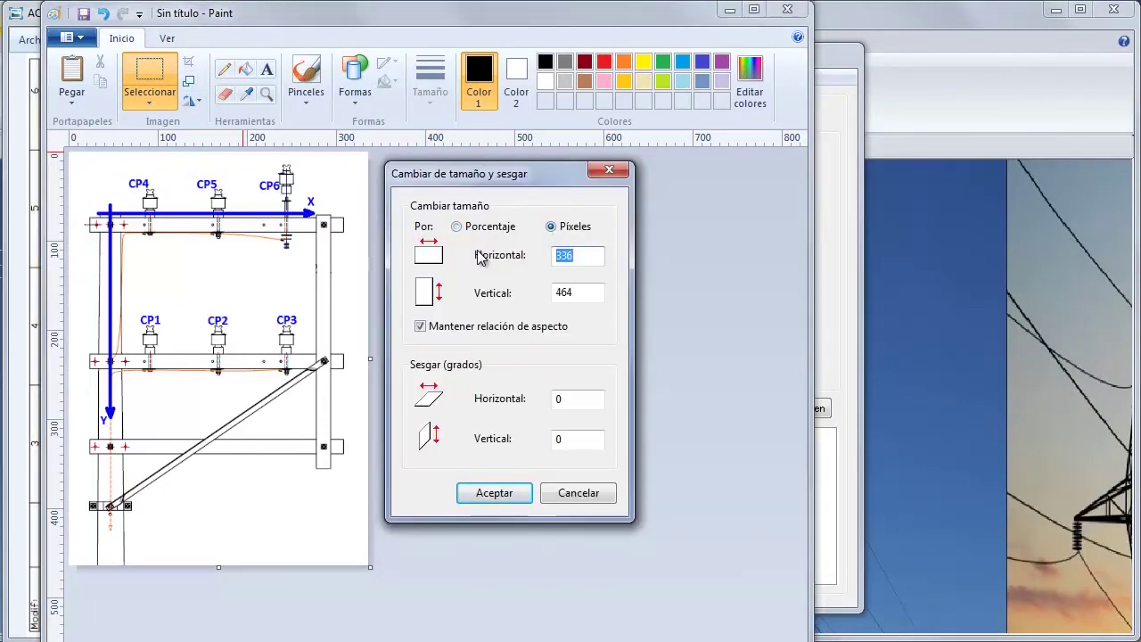
pyautogui.write('200')
pyautogui.press('Return')
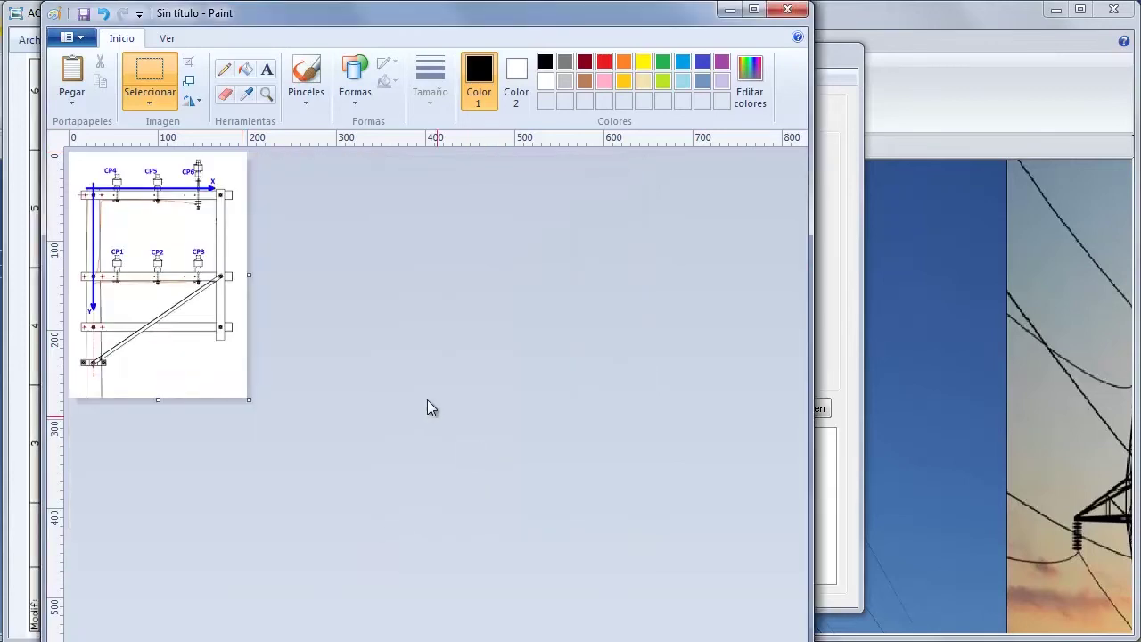
# Step: Save the resized image as PNG file AC-D02 in the Bases de Datos folder and close Paint
pyautogui.click(74, 37)
pyautogui.click(112, 145)
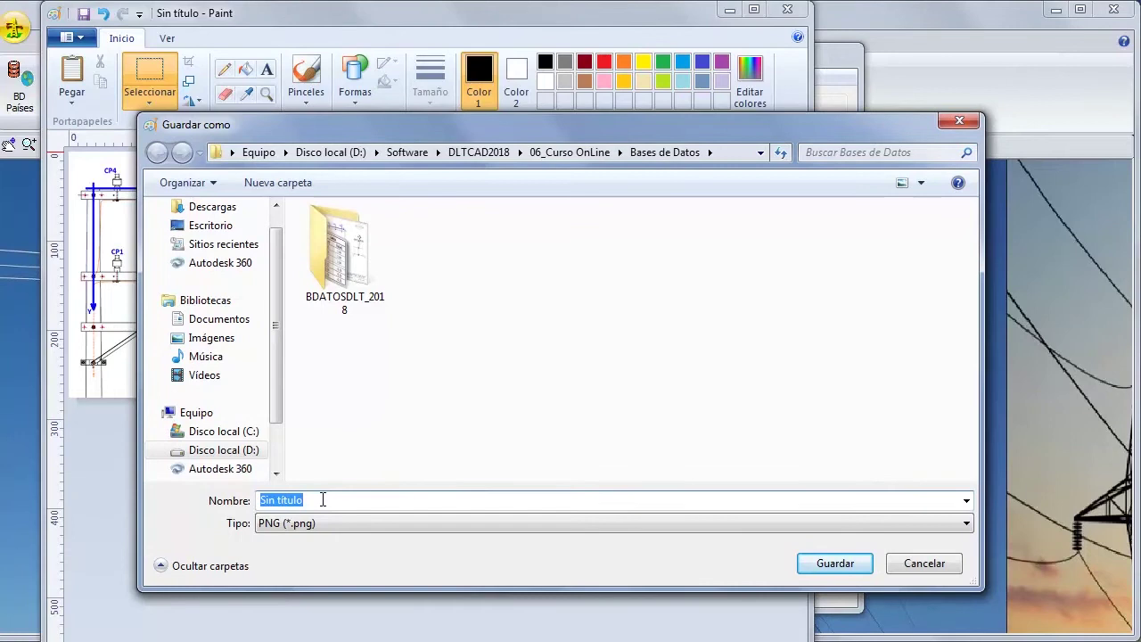
pyautogui.write('AC-D02')
pyautogui.click(443, 523)
pyautogui.click(299, 632)
pyautogui.click(829, 566)
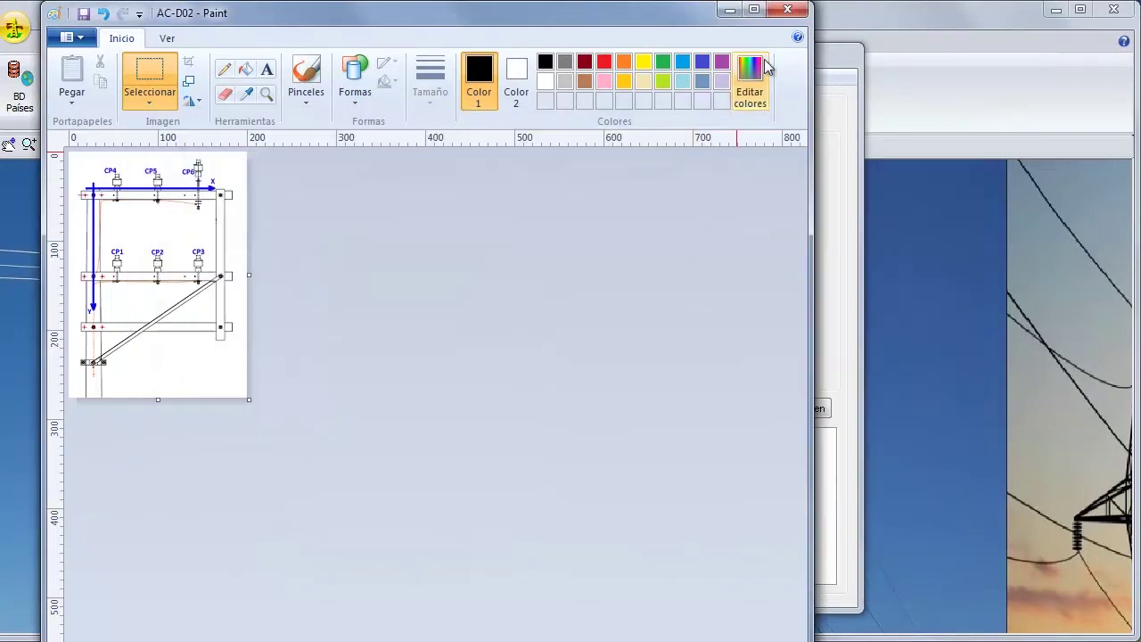
pyautogui.click(788, 10)
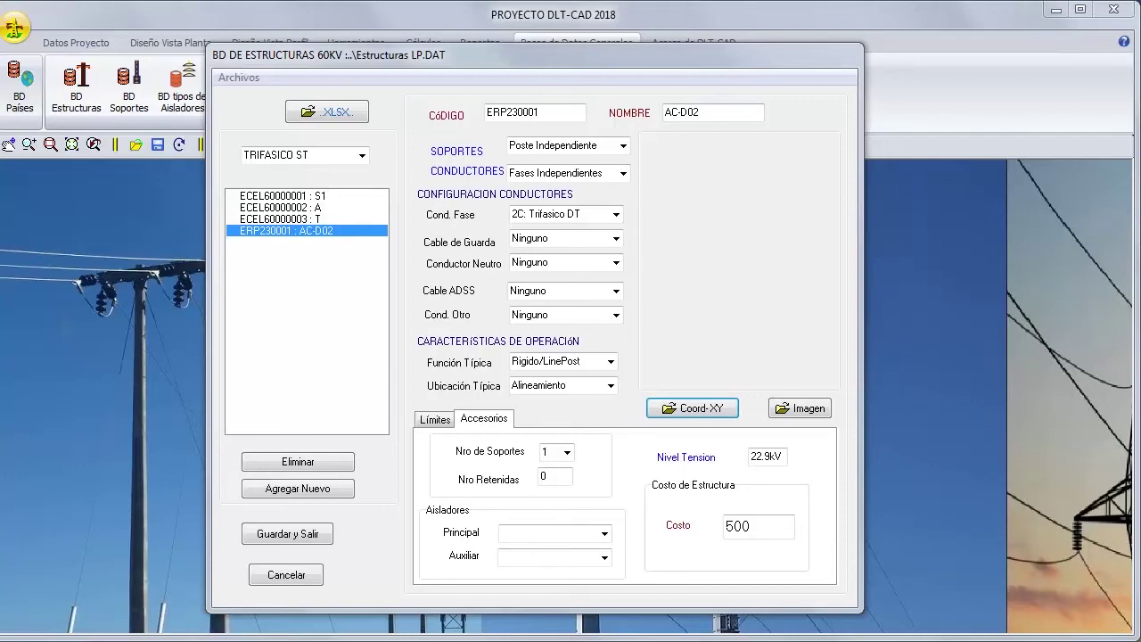
# Step: Switch to Windows Explorer, copy the AC-D02 image from Bases de Datos and open C:\Archivos de programa (x86)\DLTCAD2018F\Imagenes
pyautogui.hotkey('alt', 'Tab')
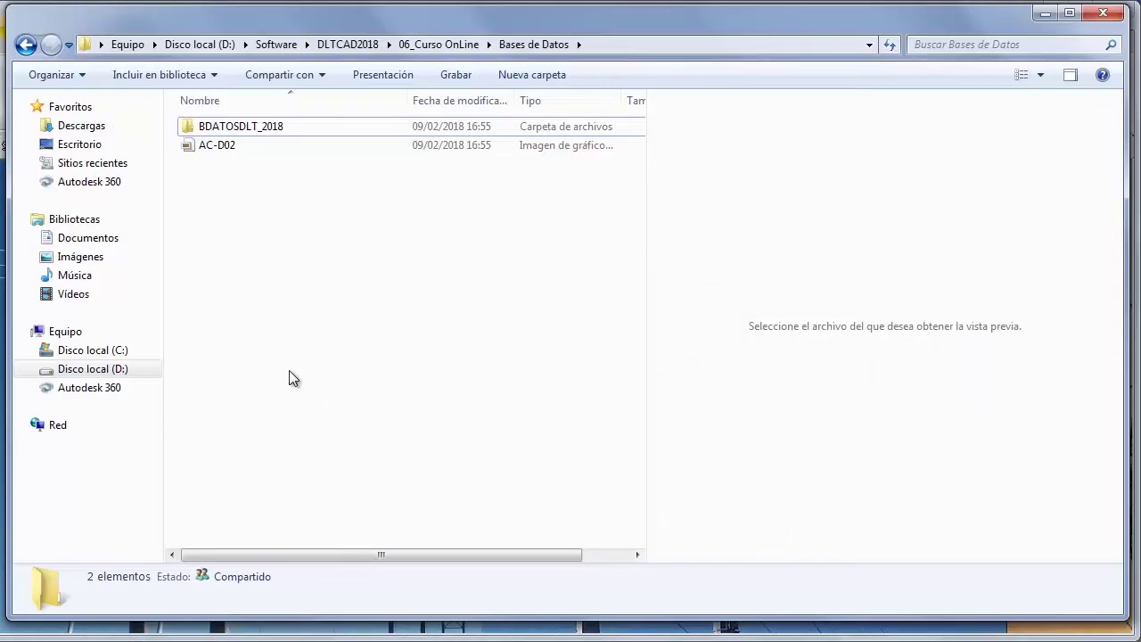
pyautogui.click(231, 148)
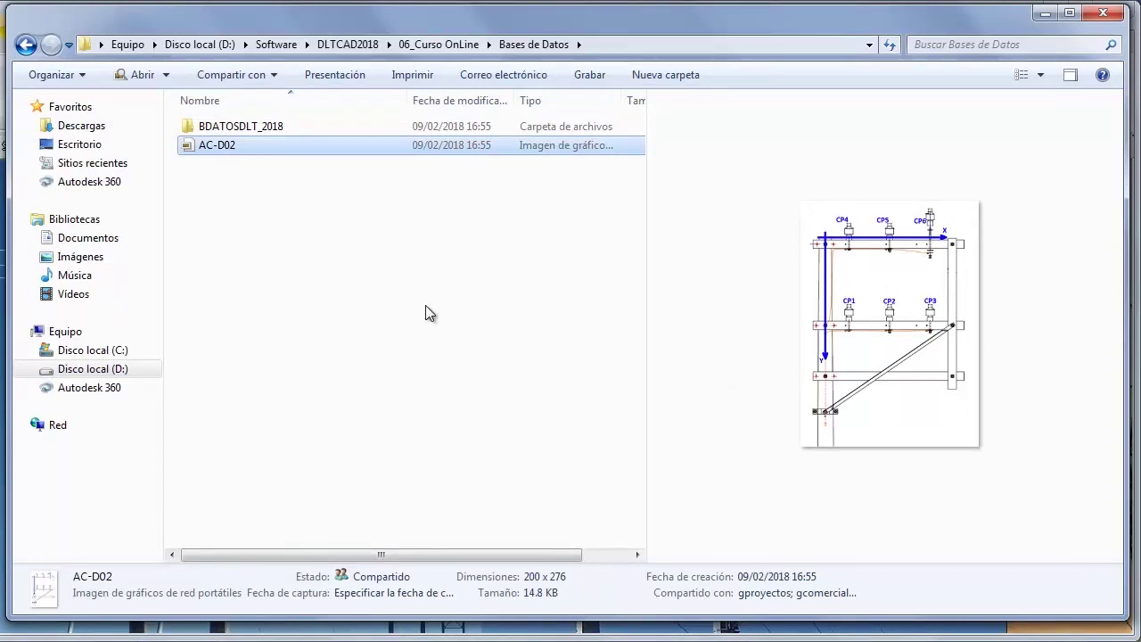
pyautogui.click(112, 351)
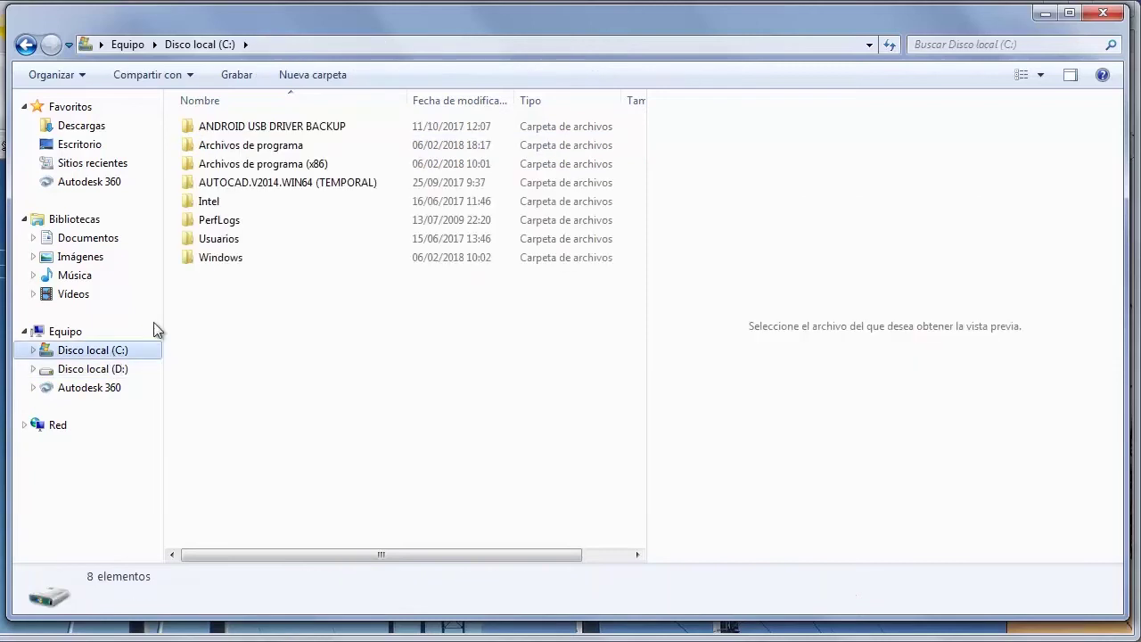
pyautogui.doubleClick(257, 164)
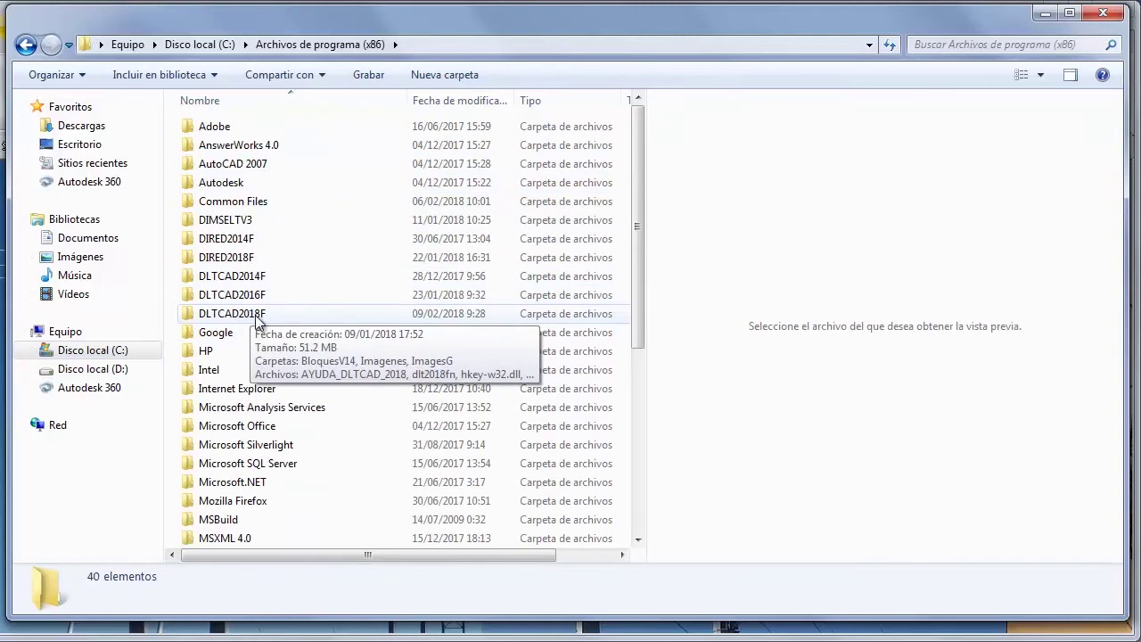
pyautogui.doubleClick(257, 315)
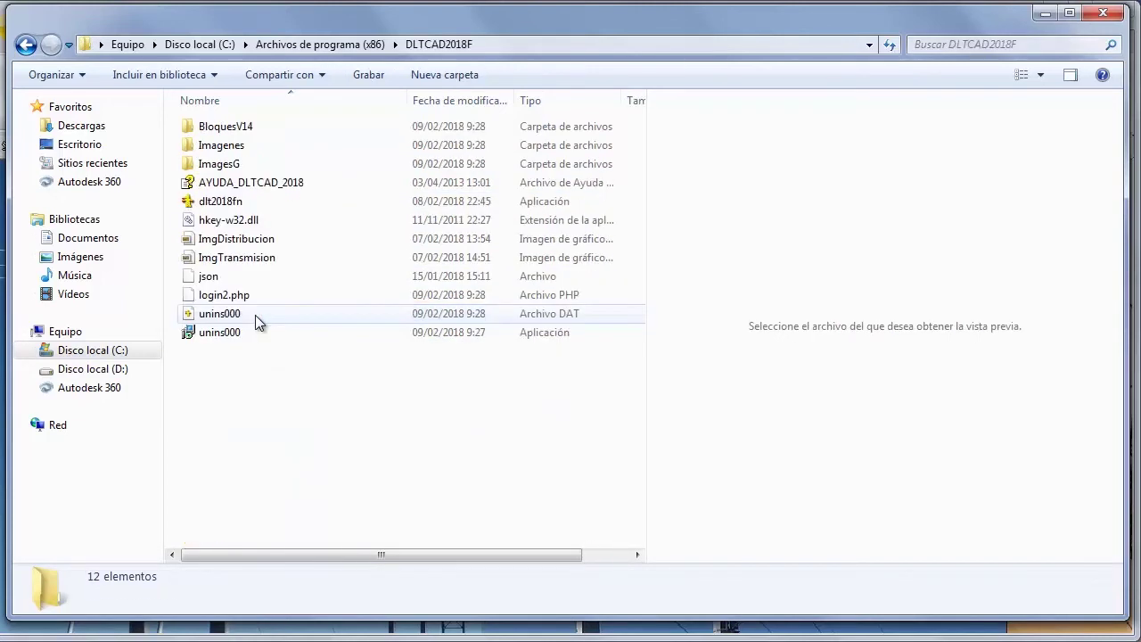
pyautogui.doubleClick(258, 145)
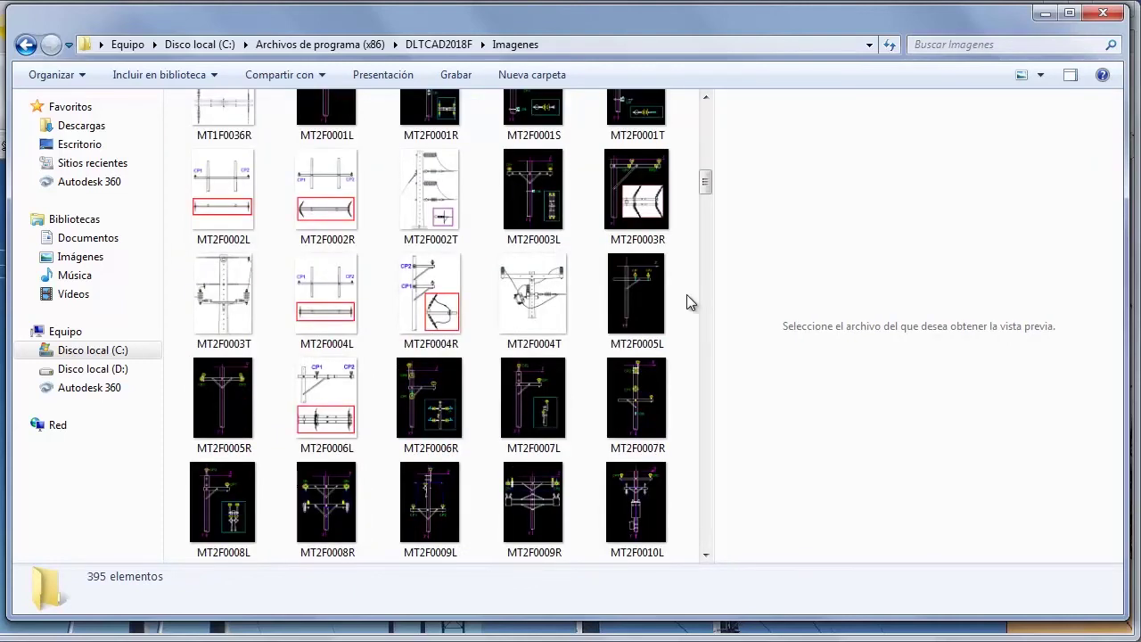
# Step: Paste the AC-D02 image into the Imagenes folder with administrator permission, and return to the DLT-CAD structures database
pyautogui.scroll(-5, 687, 303)
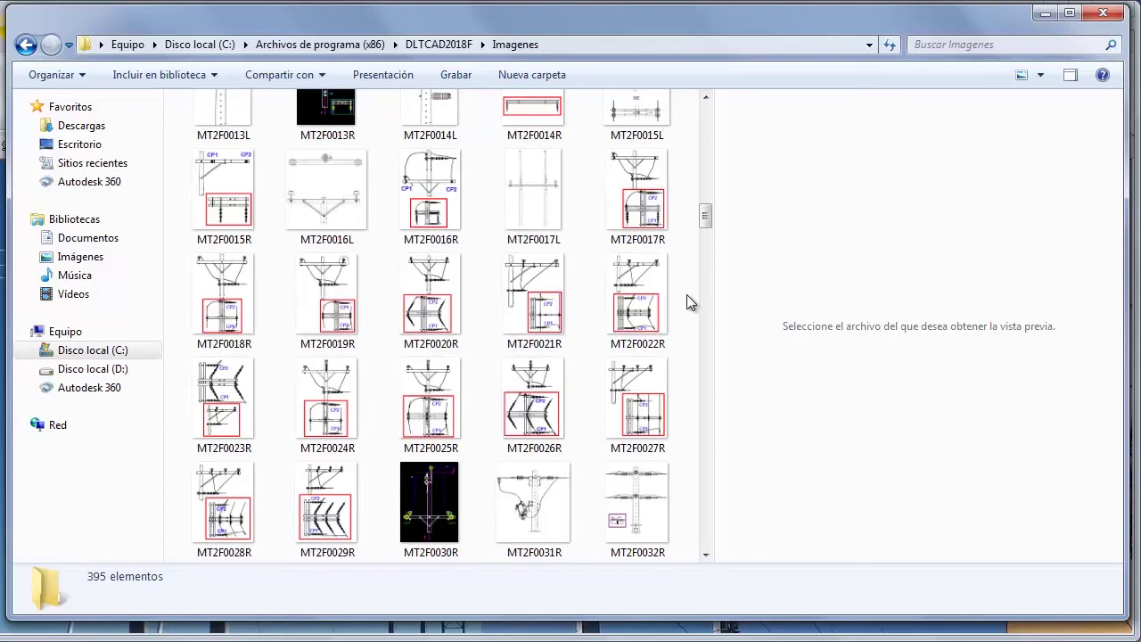
pyautogui.hotkey('ctrl', 'v')
pyautogui.moveTo(800, 358); pyautogui.dragTo(668, 247)
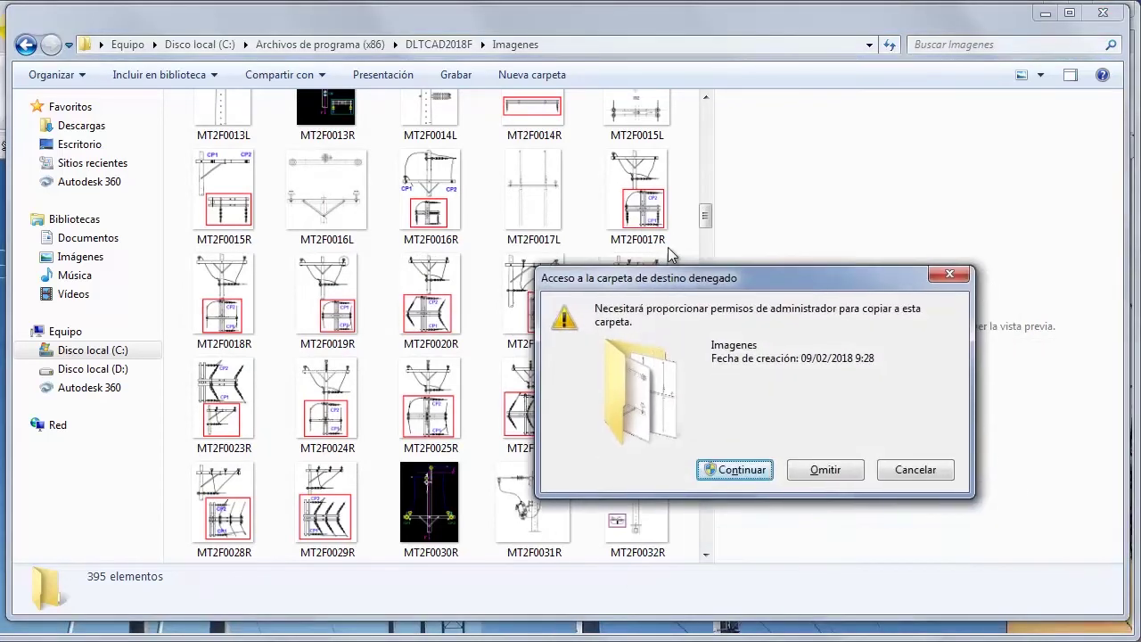
pyautogui.click(720, 426)
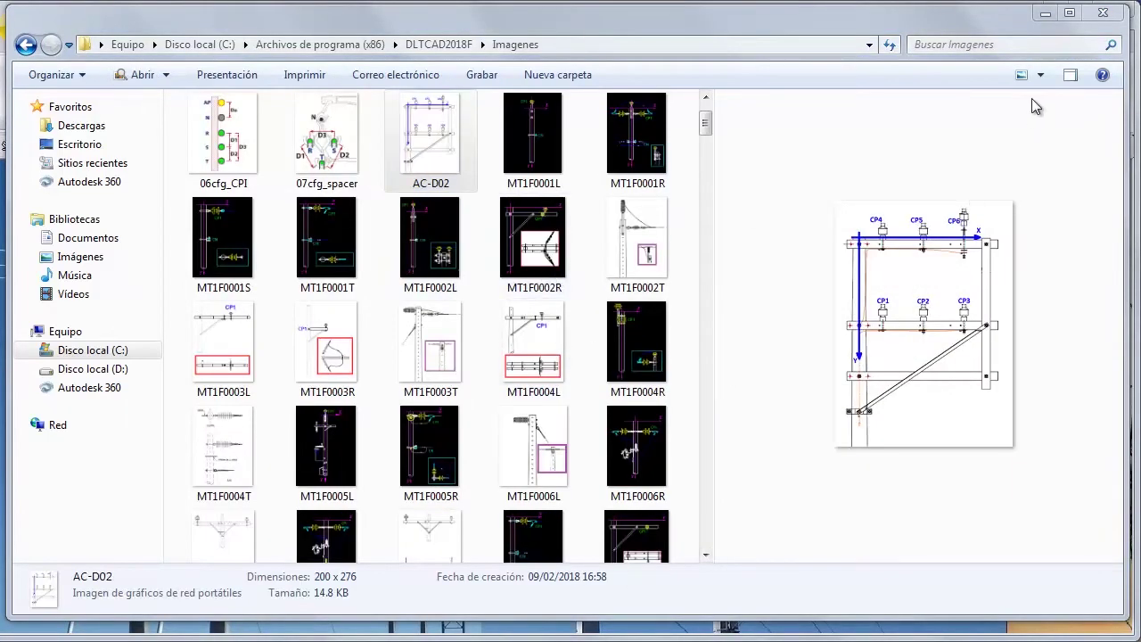
pyautogui.click(1045, 14)
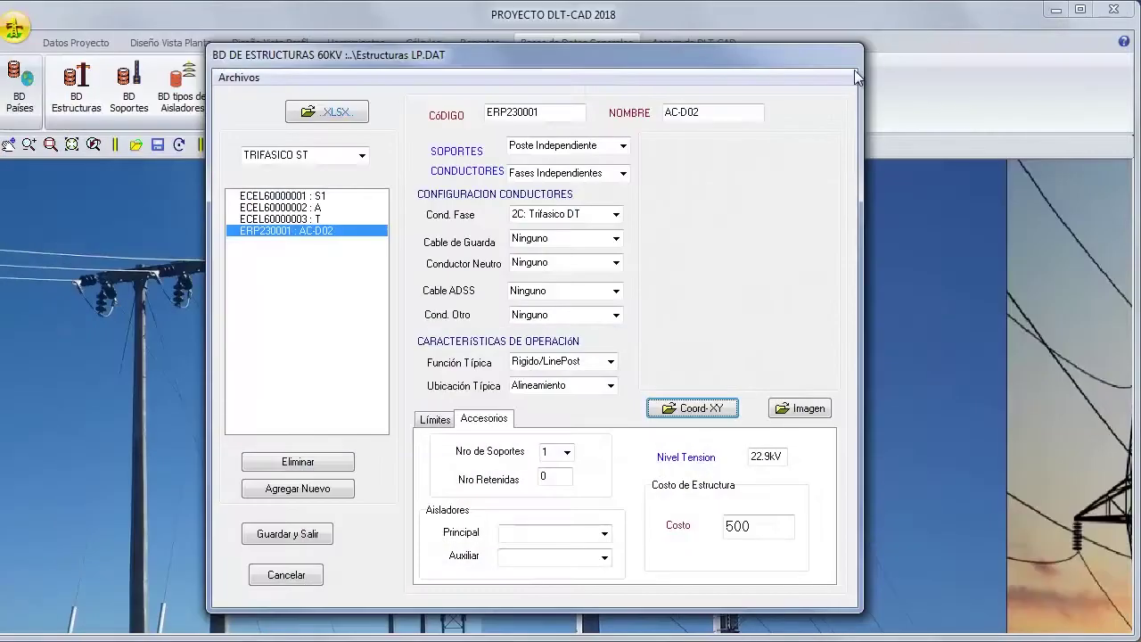
# Step: Assign the image file AC-D02.png from the Imagenes folder to structure AC-D02
pyautogui.click(802, 409)
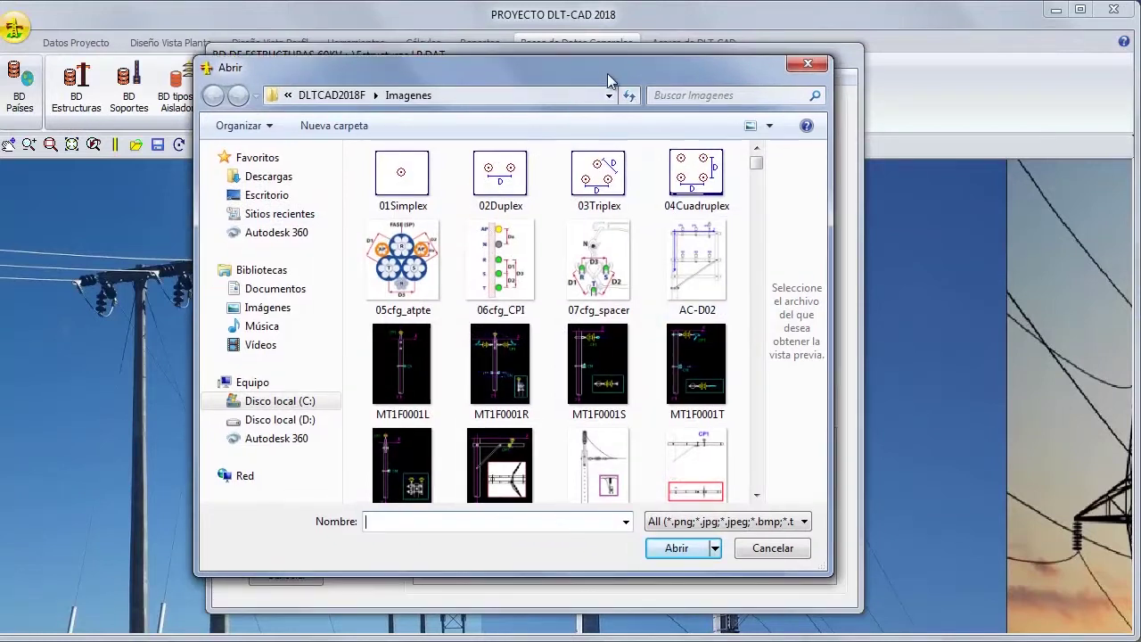
pyautogui.write('A')
pyautogui.click(569, 539)
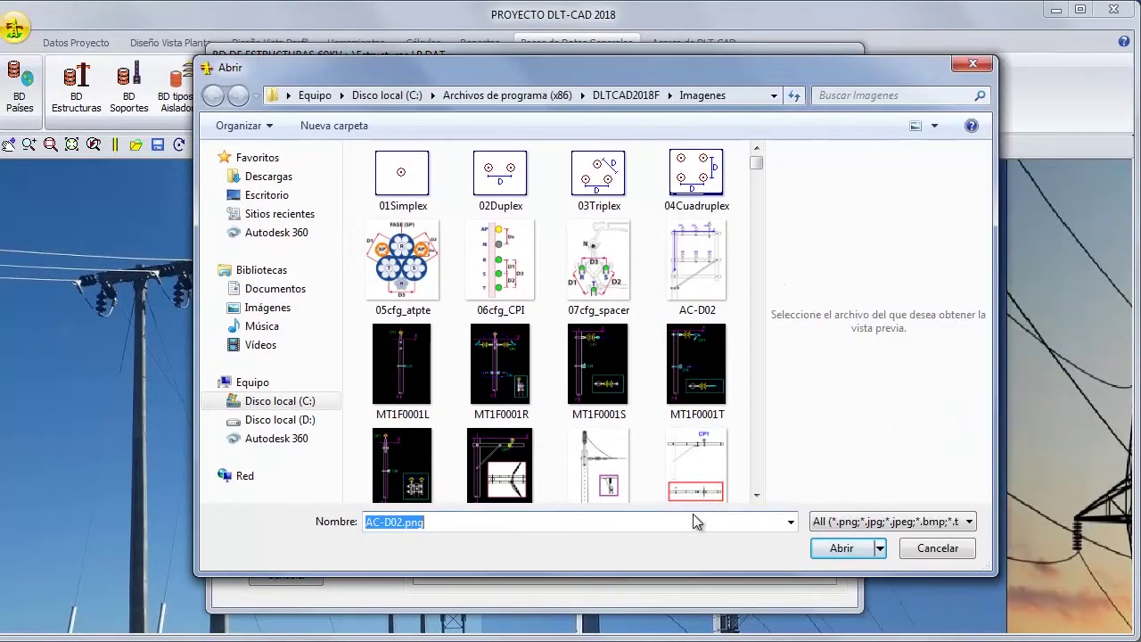
pyautogui.click(842, 547)
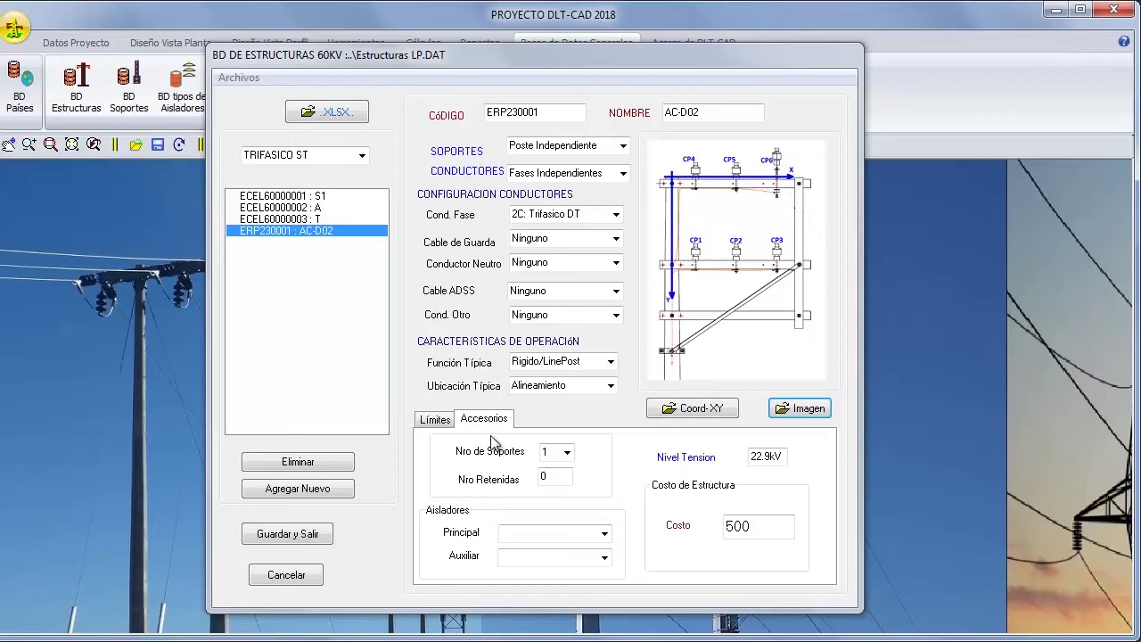
# Step: Save and close the structures database, and reopen the Estructuras LP file from the Structures folder
pyautogui.click(305, 534)
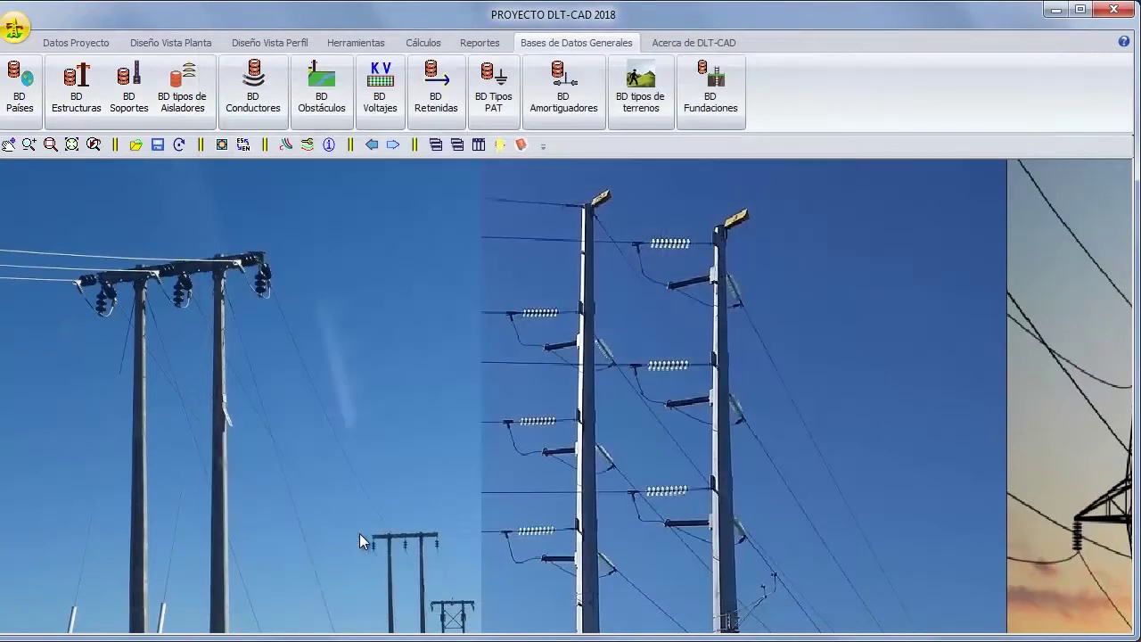
pyautogui.click(77, 101)
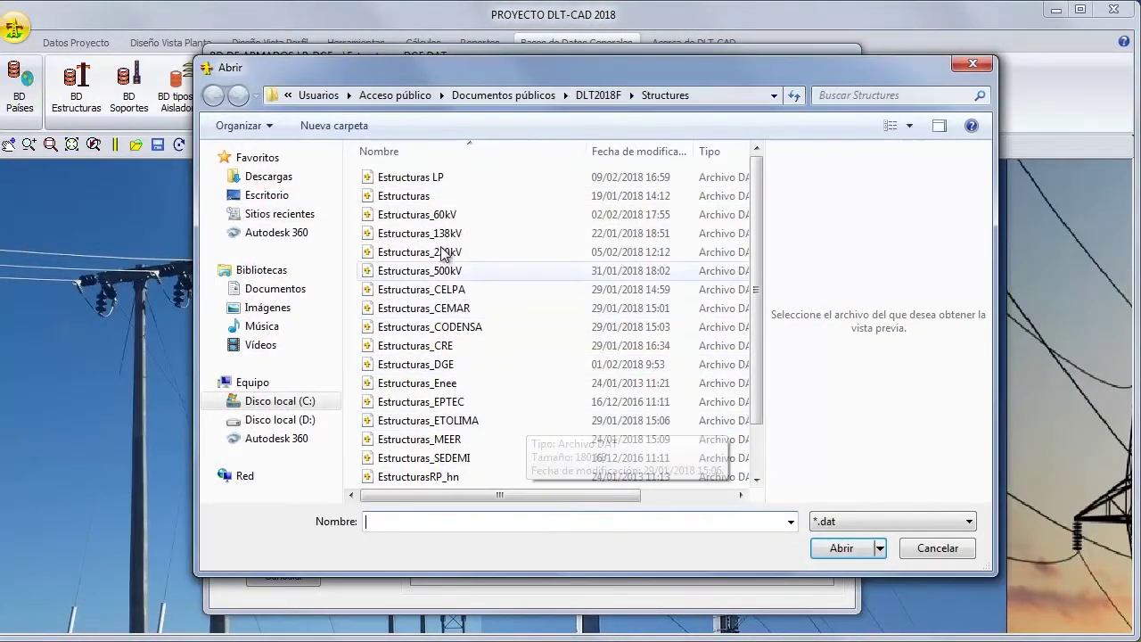
pyautogui.doubleClick(419, 177)
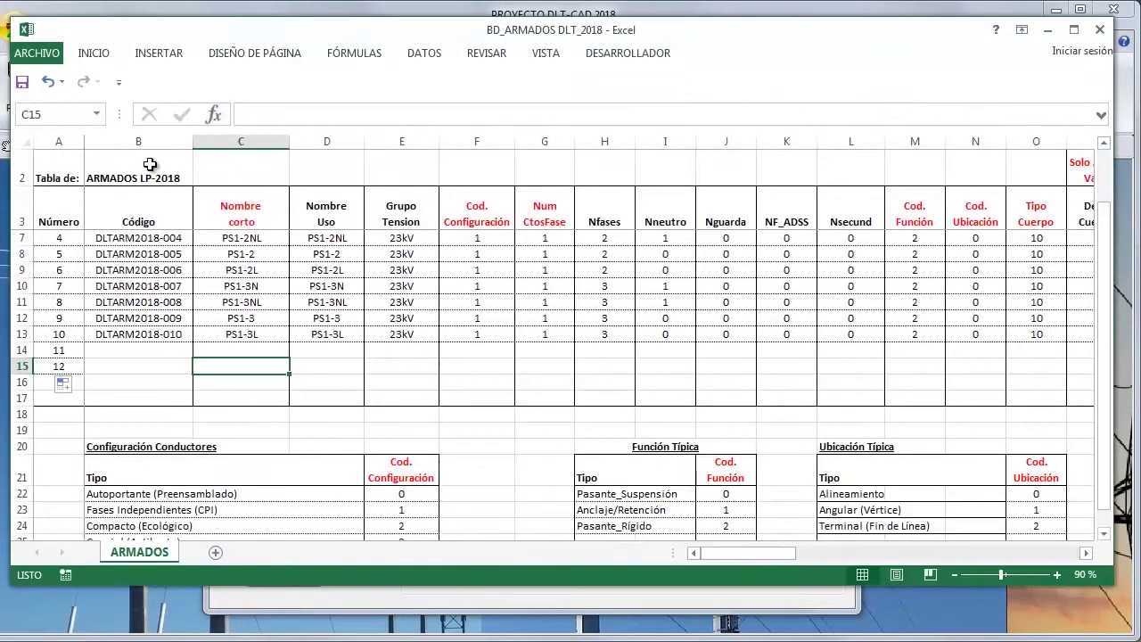
# Step: In the BD_ARMADOS DLT_2018 workbook, review the structure codes and names and the conductor configuration code table
pyautogui.click(185, 270)
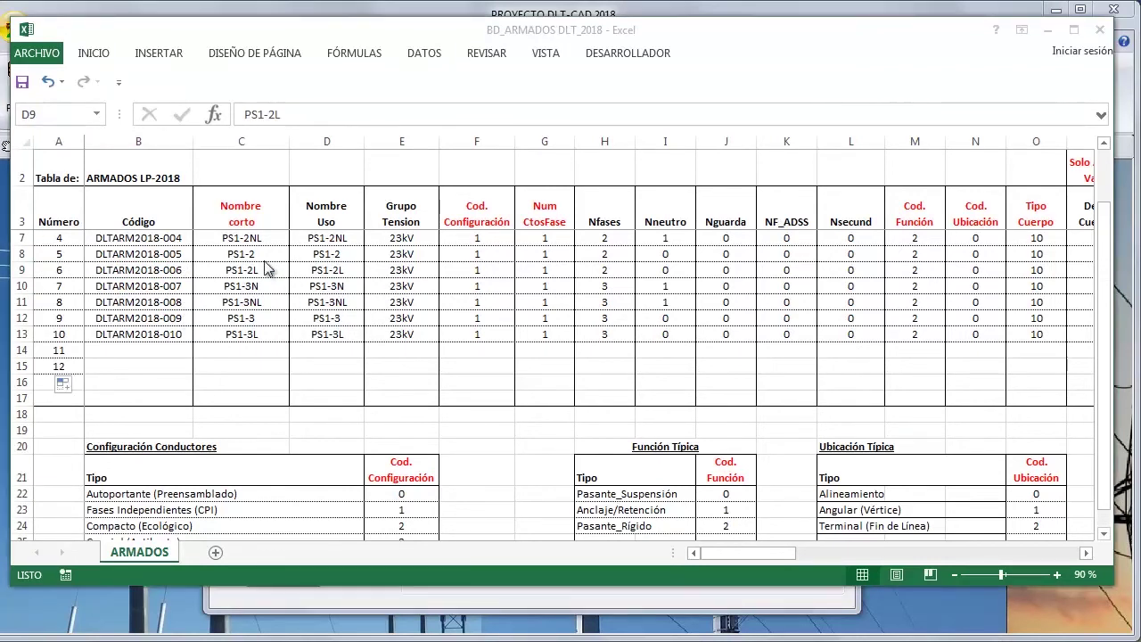
pyautogui.click(241, 238)
pyautogui.click(145, 241)
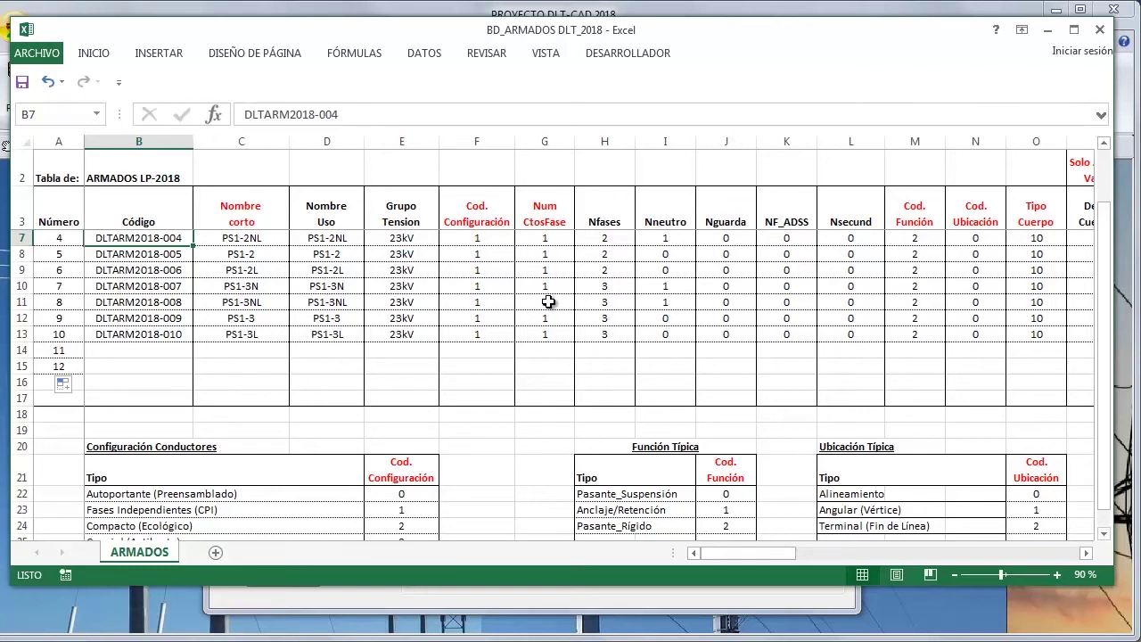
pyautogui.scroll(-1, 479, 317)
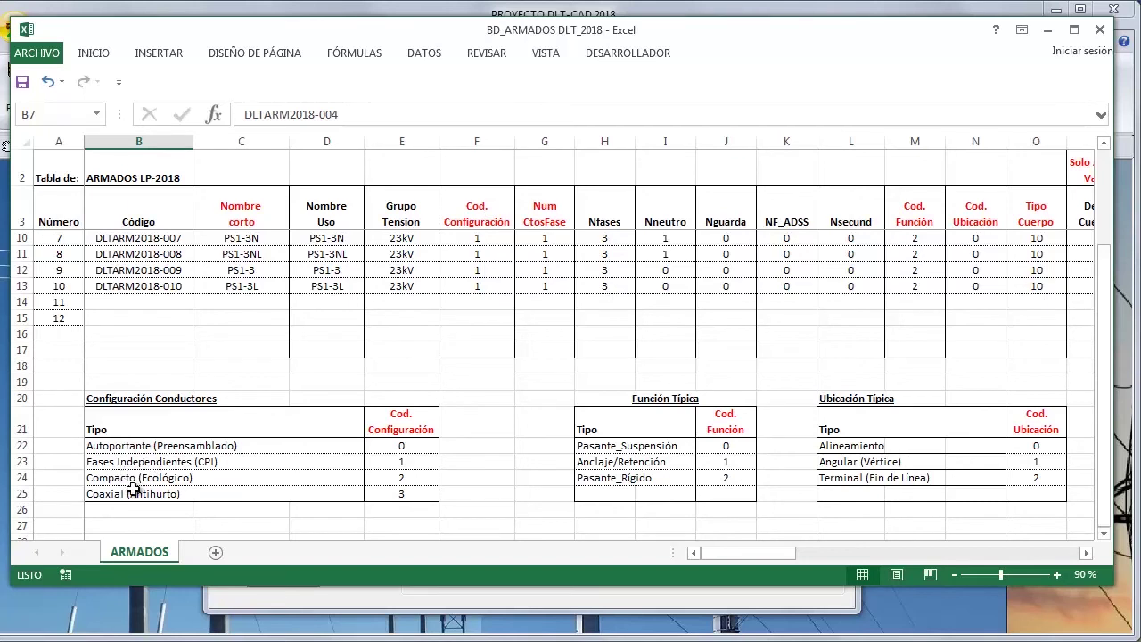
pyautogui.scroll(1, 395, 390)
# Step: Review the ARMADOS column headings from Num CtosFase through the phase, neutral, guard, ADSS and secondary counts to Tipo Cuerpo
pyautogui.click(550, 217)
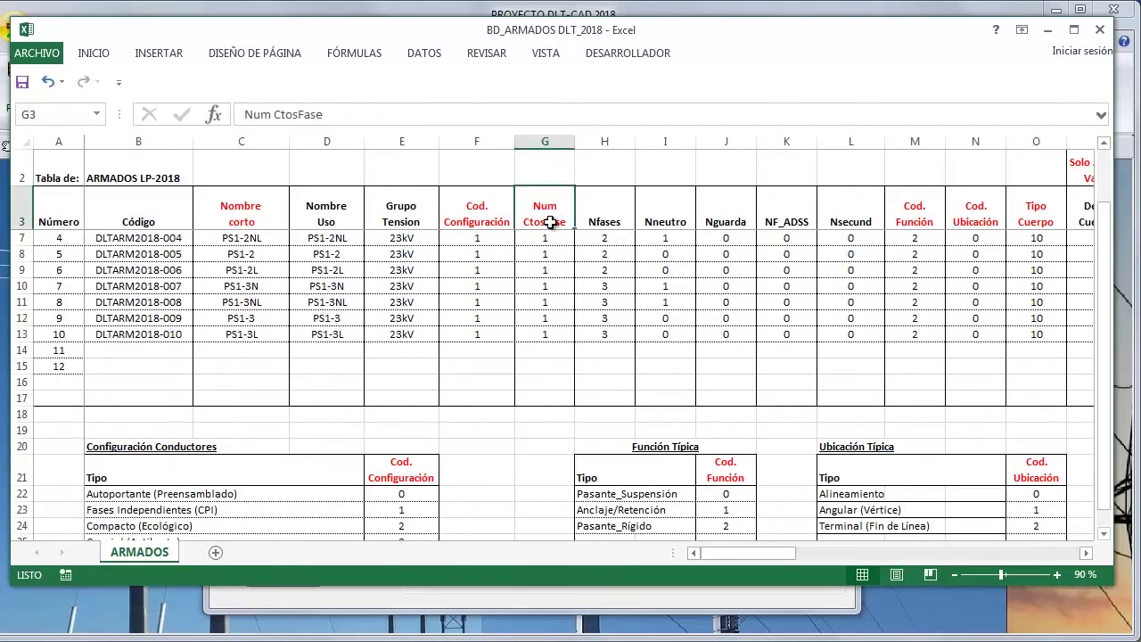
pyautogui.click(606, 218)
pyautogui.press('Right')
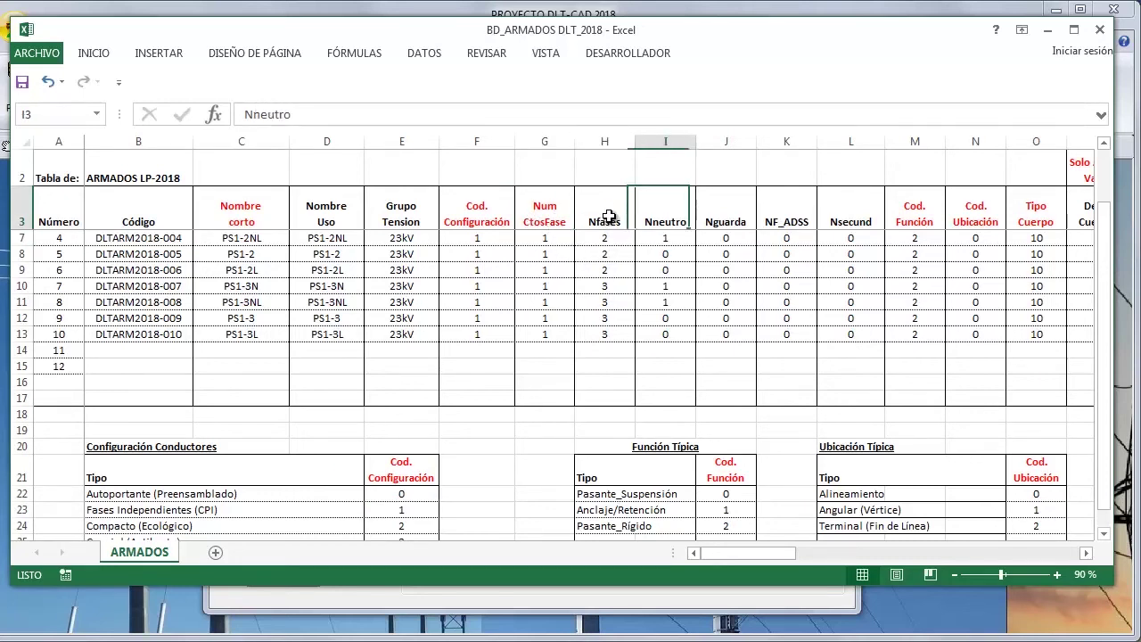
pyautogui.press('Right')
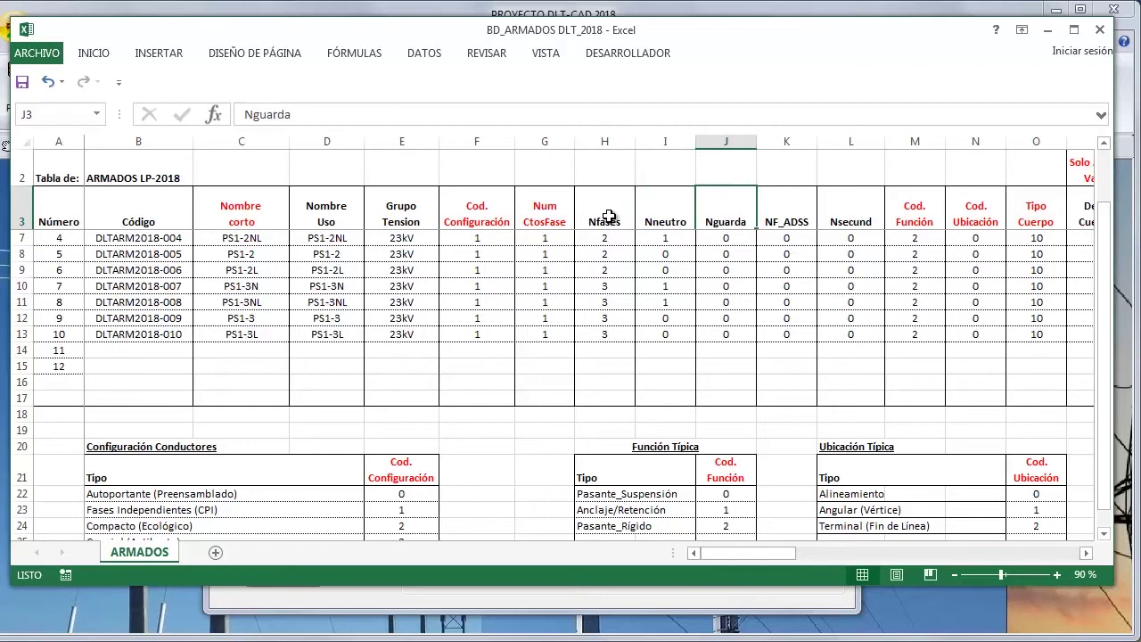
pyautogui.press('Right')
pyautogui.press('Right')
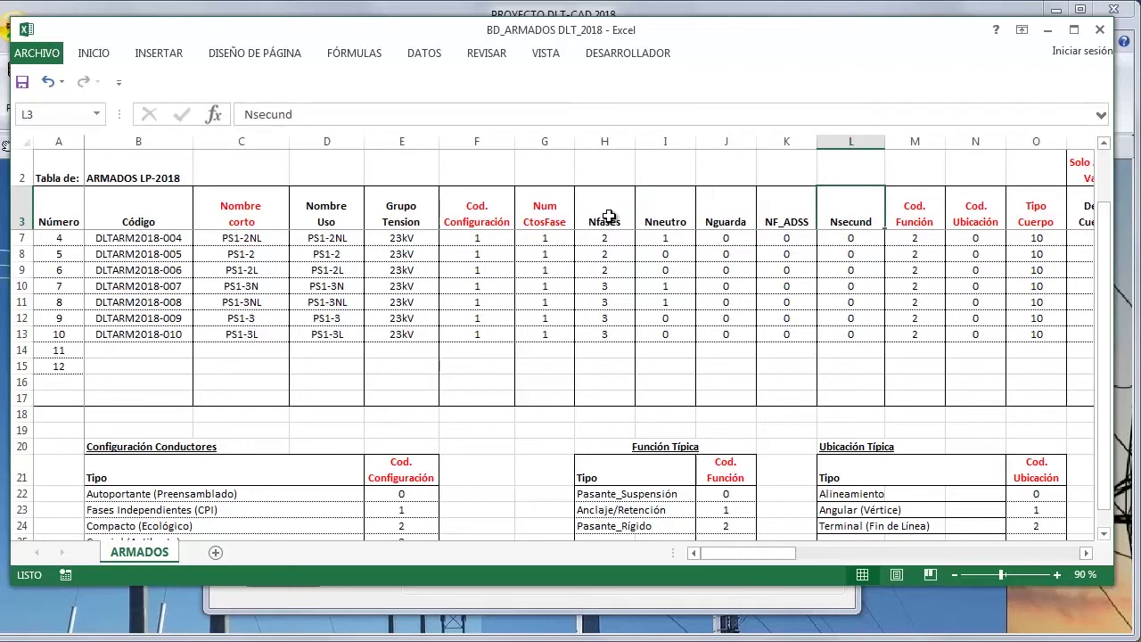
pyautogui.press('Right')
pyautogui.press('Right')
pyautogui.press('Right')
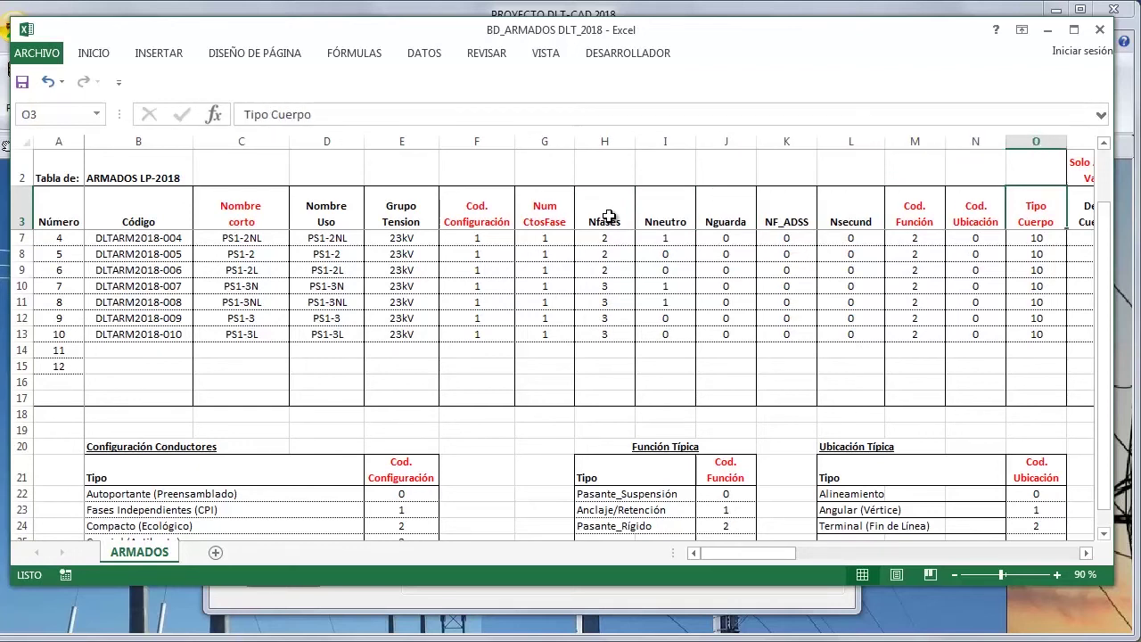
pyautogui.press('Left')
pyautogui.press('Left')
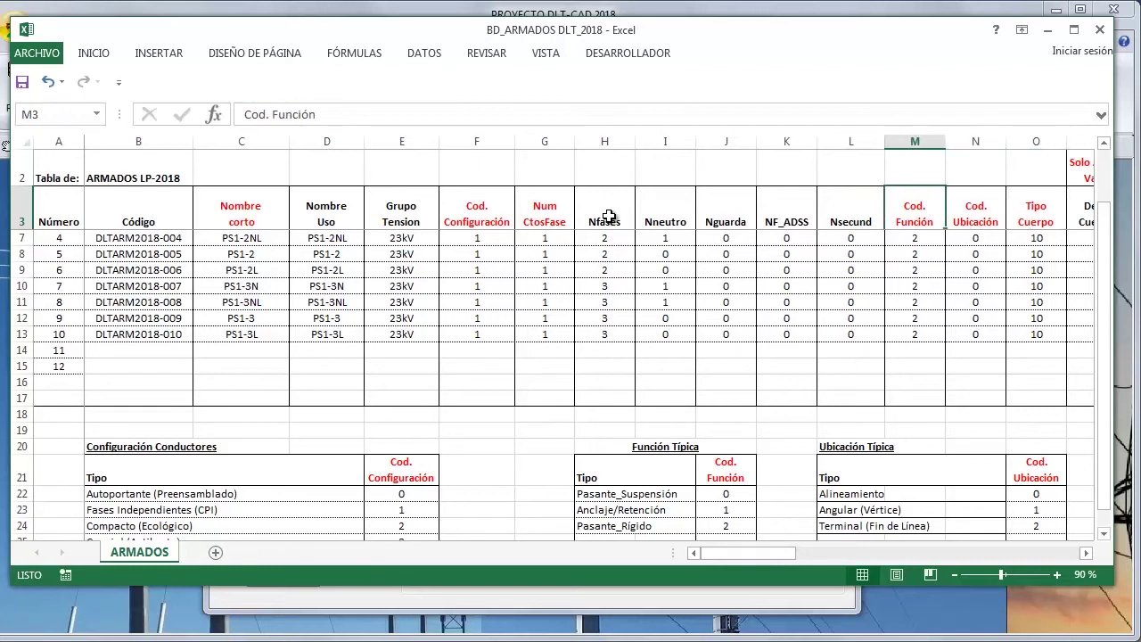
# Step: Examine the Cod. Ubicación and Tipo Cuerpo columns and the tower-only Delta Cuerpo and AlturaTotal columns
pyautogui.click(1088, 554)
pyautogui.click(1087, 555)
pyautogui.click(1088, 555)
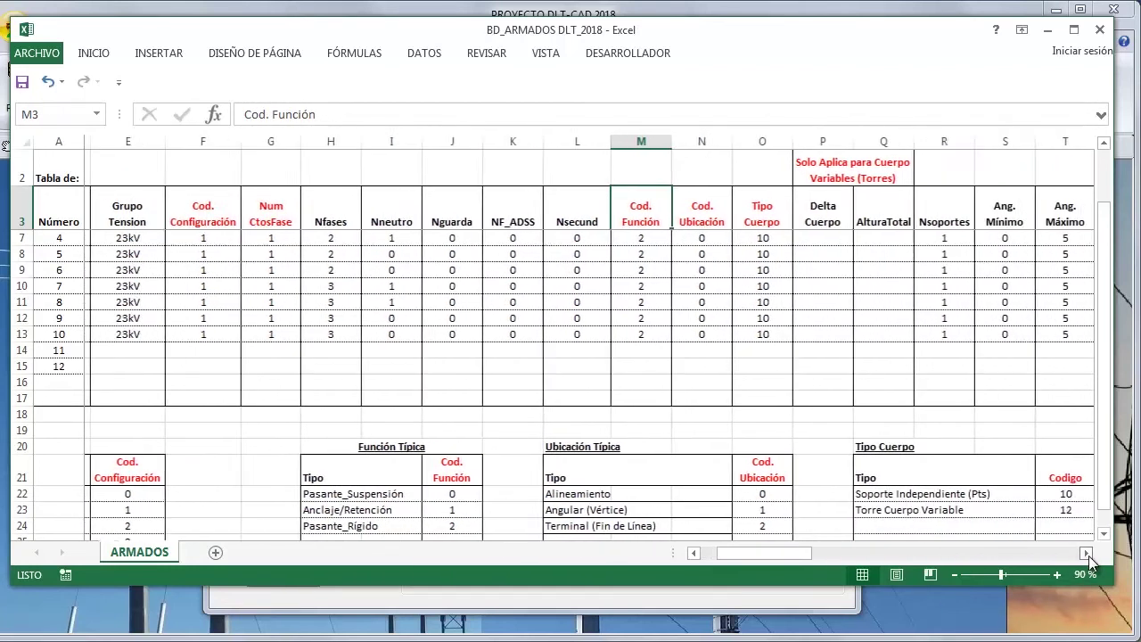
pyautogui.click(1088, 554)
pyautogui.click(626, 223)
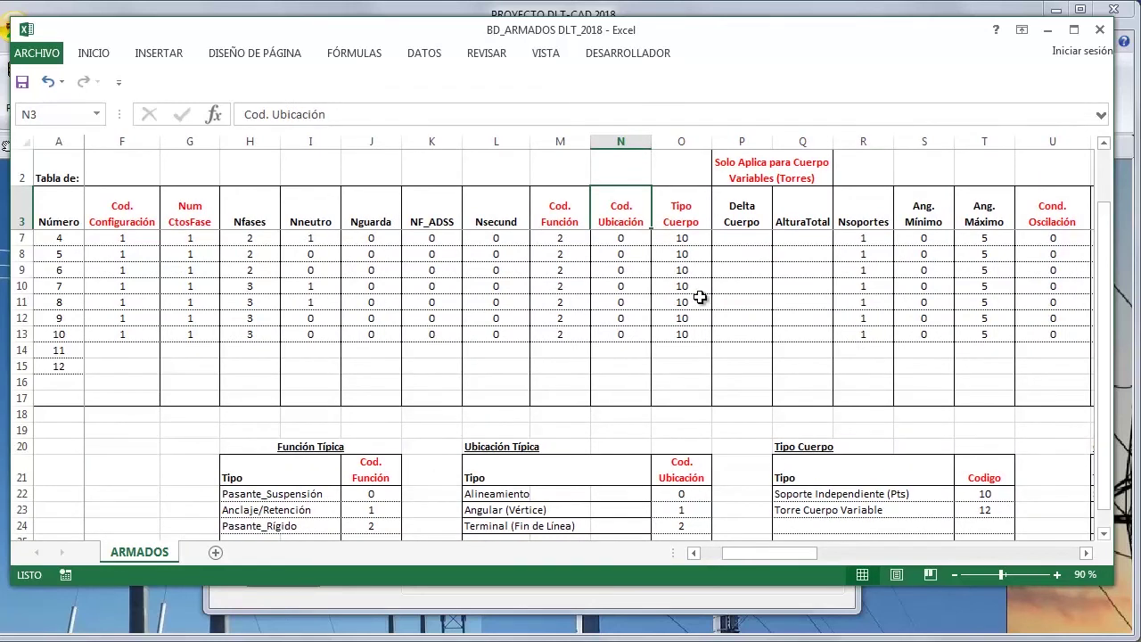
pyautogui.click(684, 225)
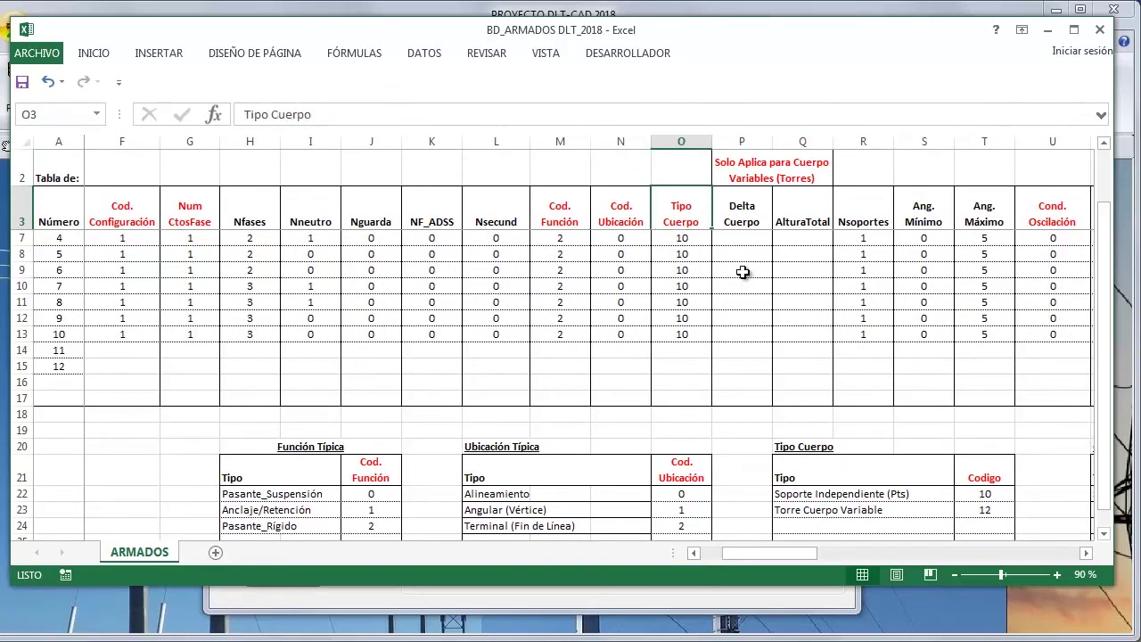
pyautogui.click(1088, 553)
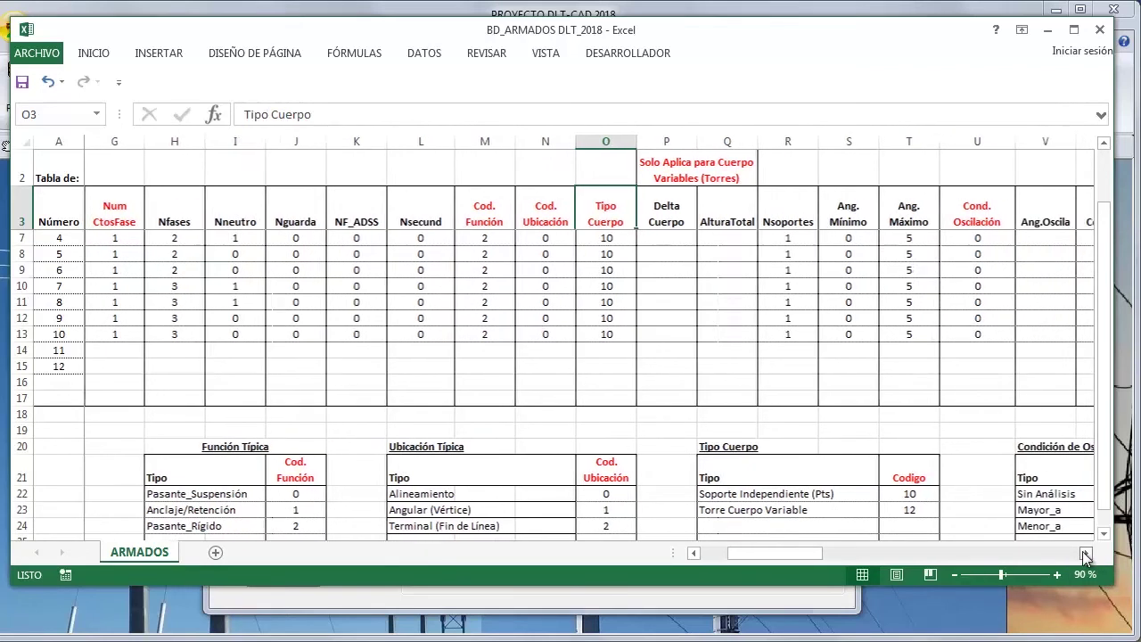
pyautogui.click(1087, 554)
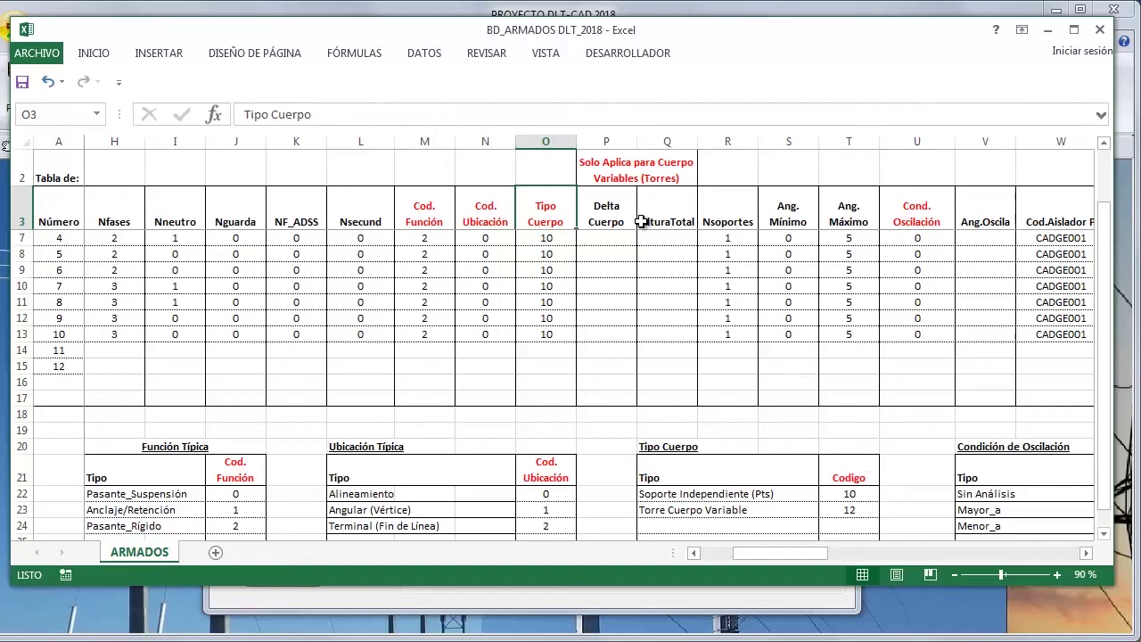
pyautogui.click(677, 222)
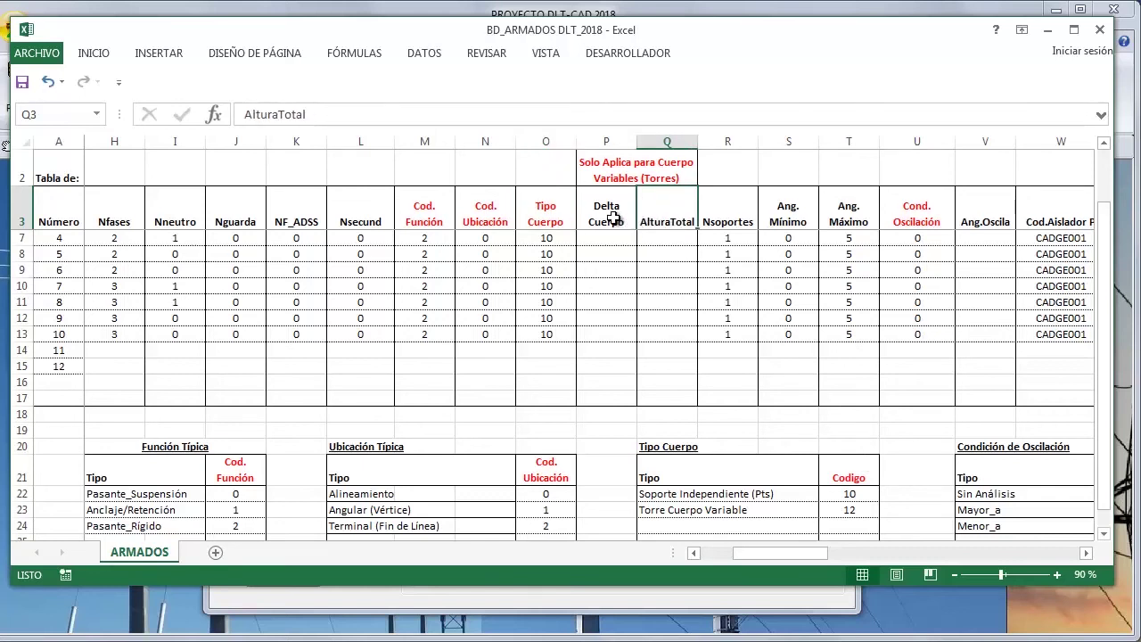
pyautogui.click(608, 214)
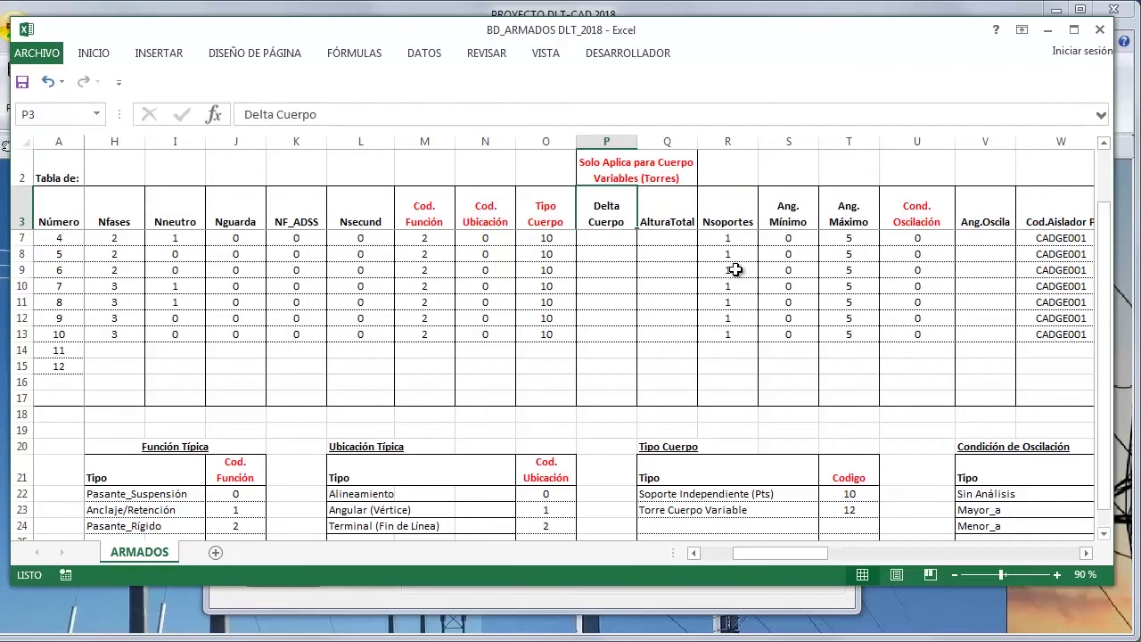
# Step: Examine the Nsoportes, Ang. Mínimo, Ang. Máximo, Cond. Oscilación, Ang.Oscila, insulator code, Vano Viento and Vano Peso columns
pyautogui.click(731, 221)
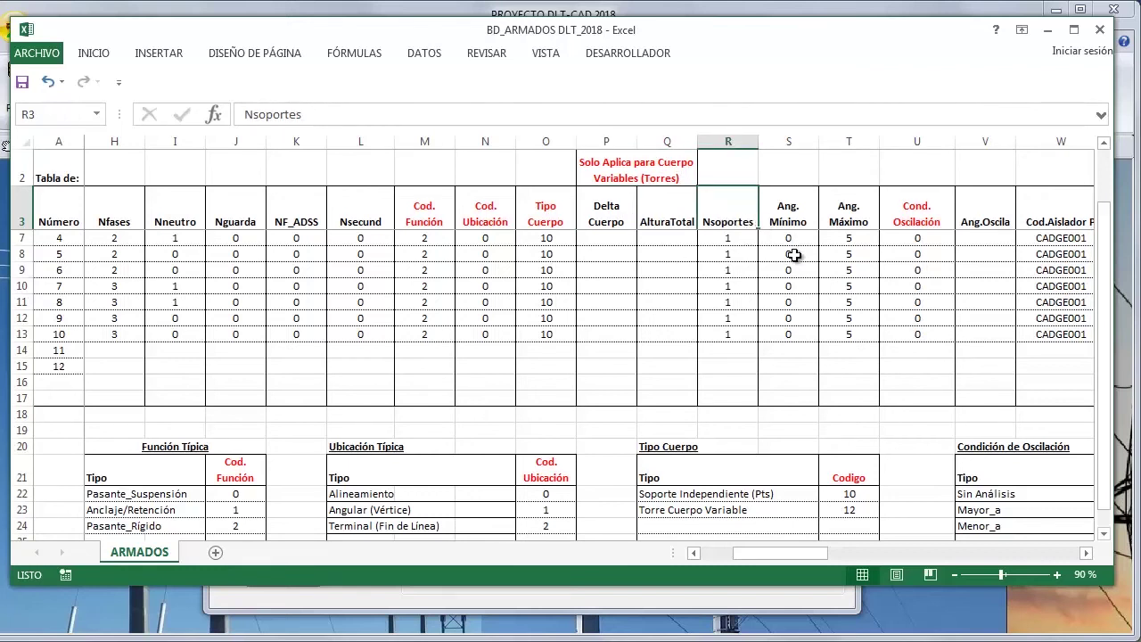
pyautogui.press('Right')
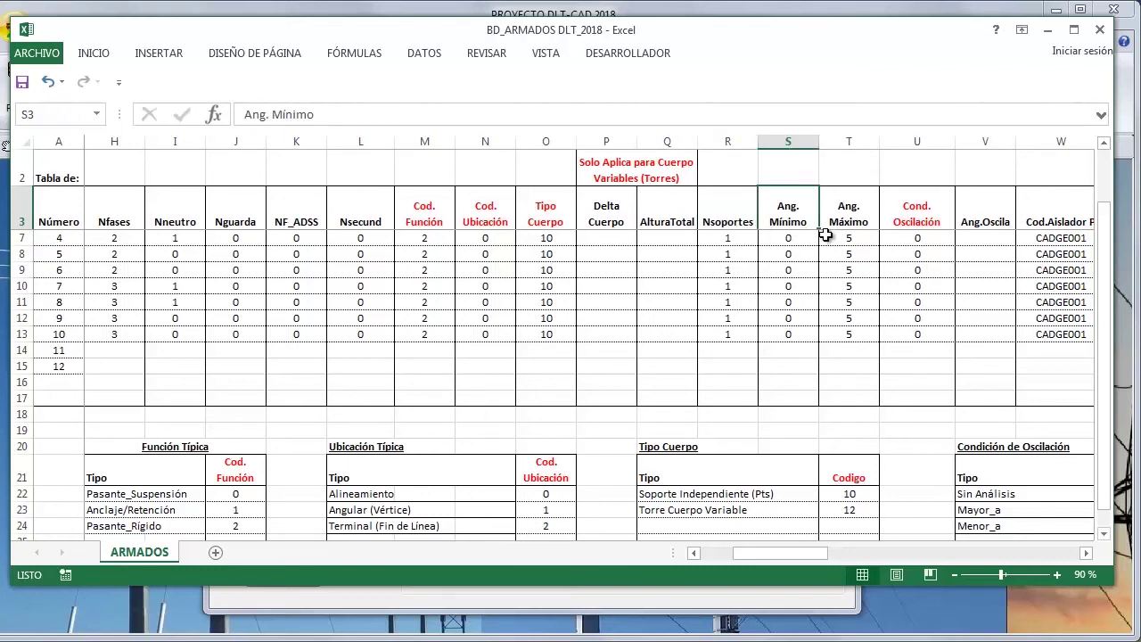
pyautogui.press('Right')
pyautogui.press('Right')
pyautogui.press('Right')
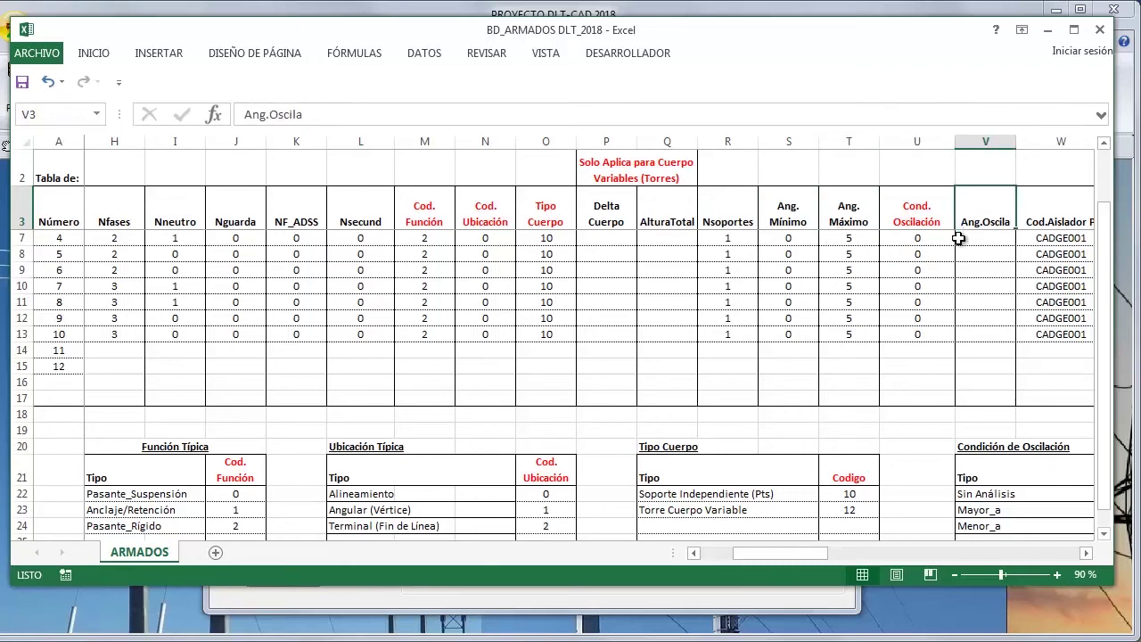
pyautogui.press('Right')
pyautogui.press('Right')
pyautogui.press('Right')
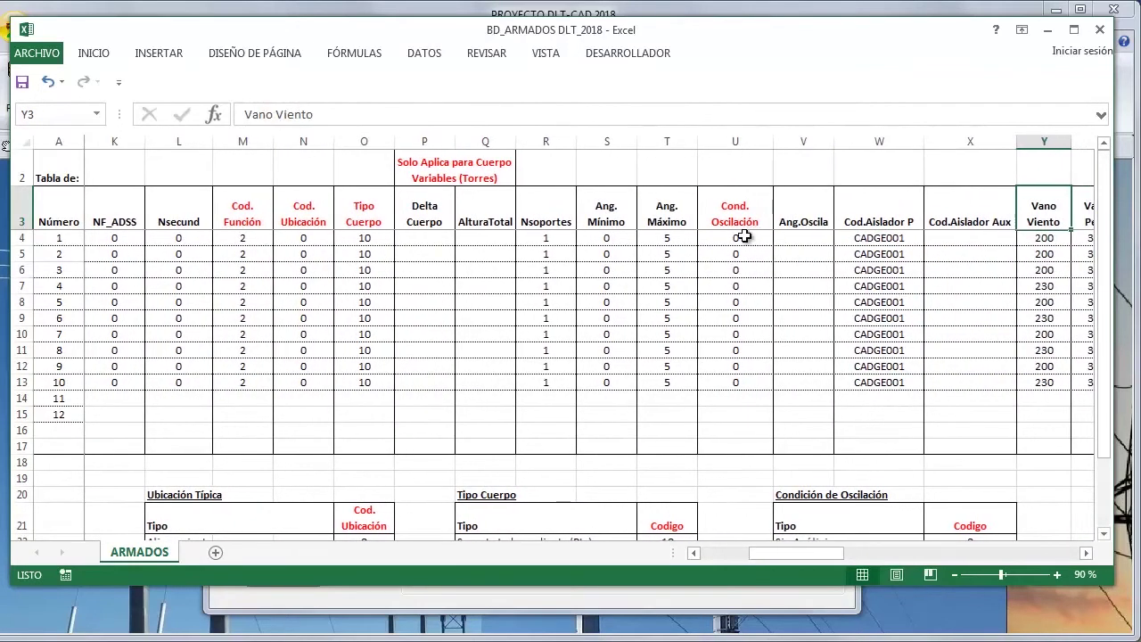
pyautogui.press('Right')
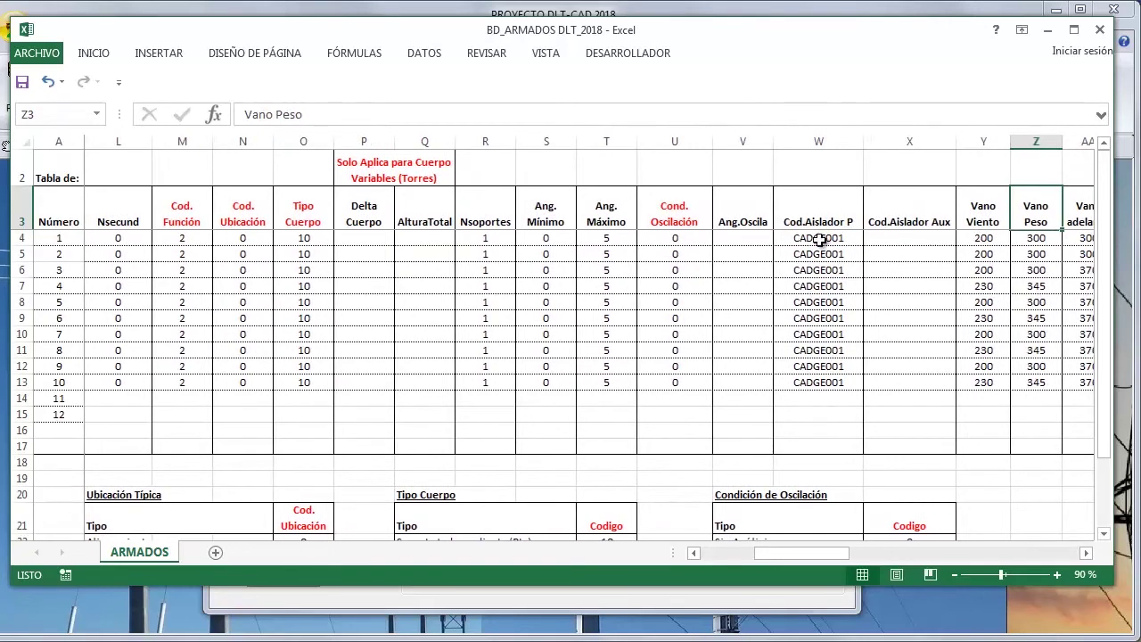
# Step: Examine the Vano adelante, Descripción, Nombre Imagen and COSTO Base columns, and the tower-only cost, symbol and load limit columns
pyautogui.press('Right')
pyautogui.press('Right')
pyautogui.press('Right')
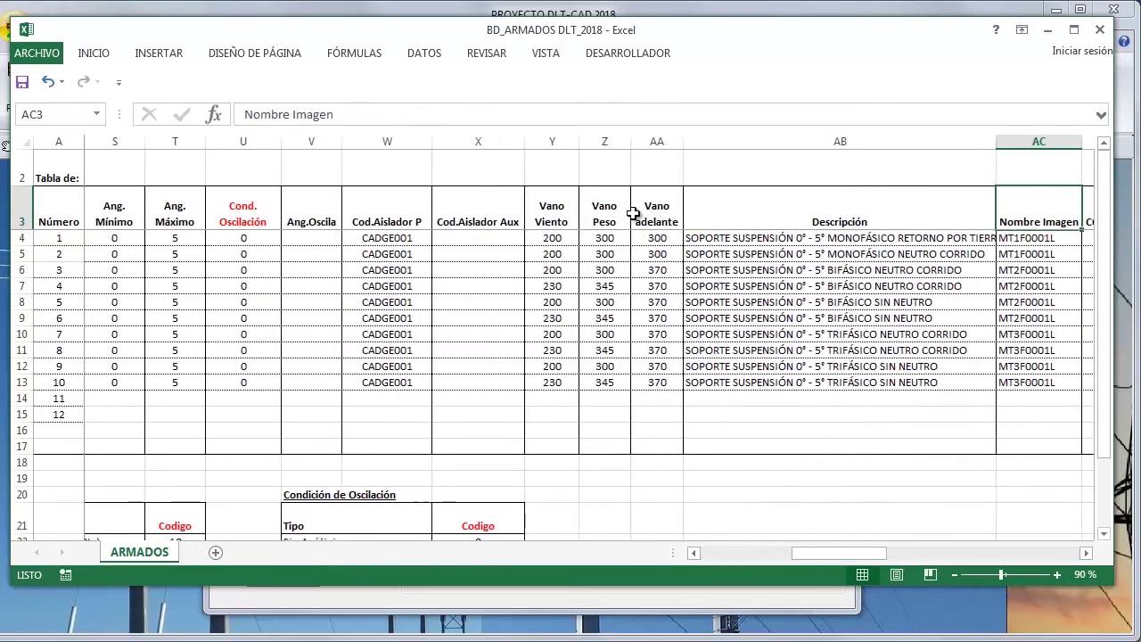
pyautogui.press('Right')
pyautogui.press('Right')
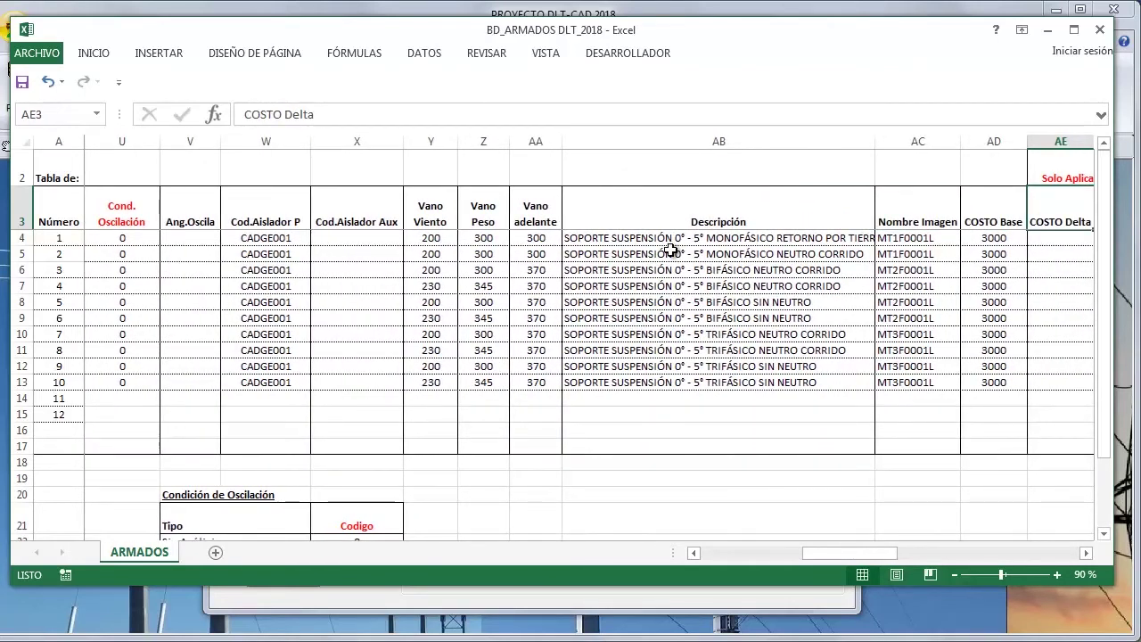
pyautogui.press('Right')
pyautogui.press('Right')
pyautogui.press('Right')
pyautogui.press('Right')
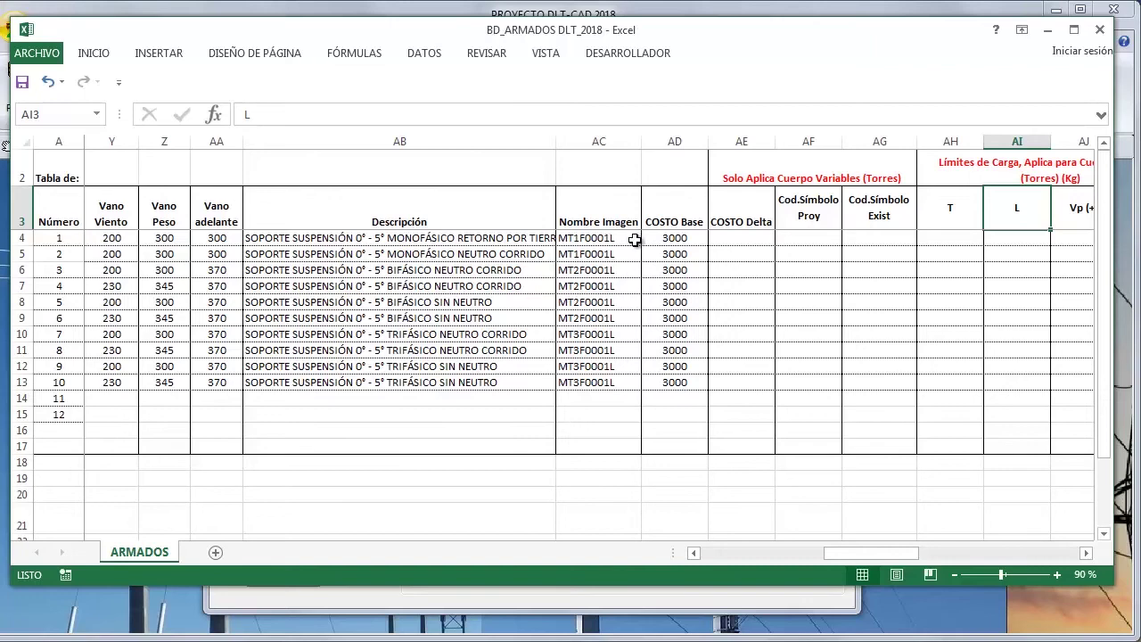
pyautogui.press('Right')
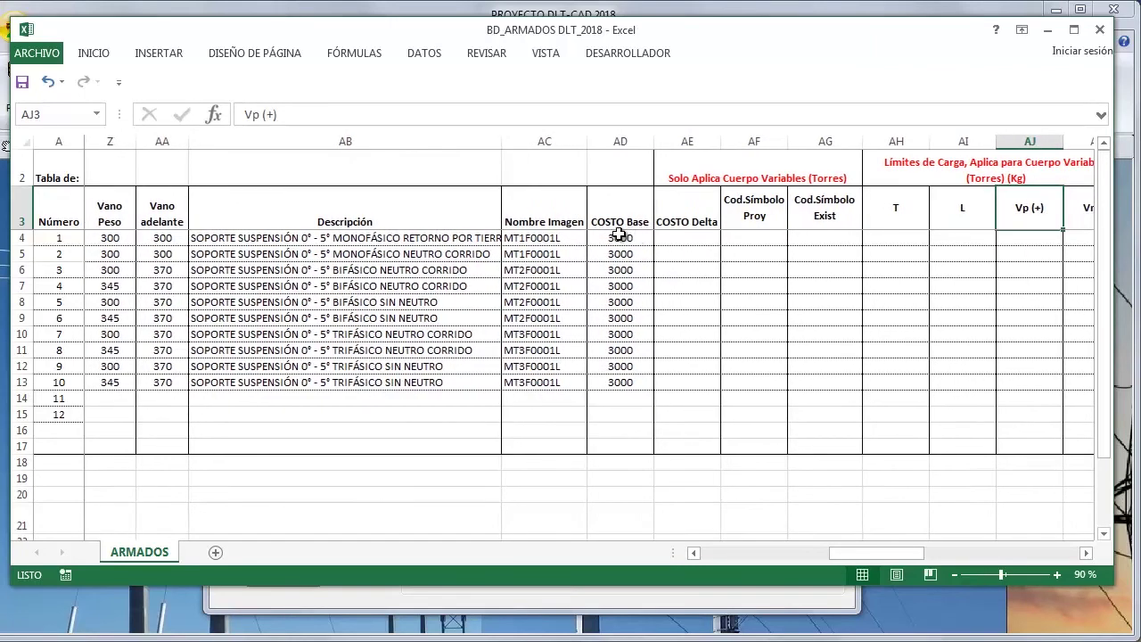
pyautogui.press('Right')
pyautogui.press('Right')
pyautogui.press('Right')
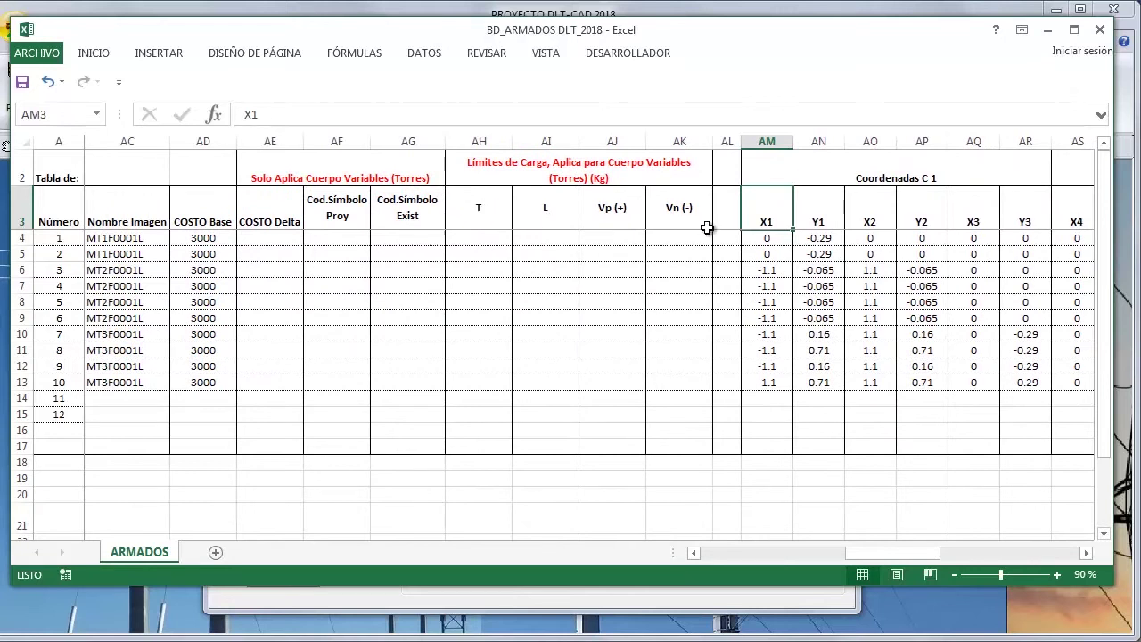
# Step: Review the X and Y coordinate columns of circuits C1 to C4
pyautogui.press('Right')
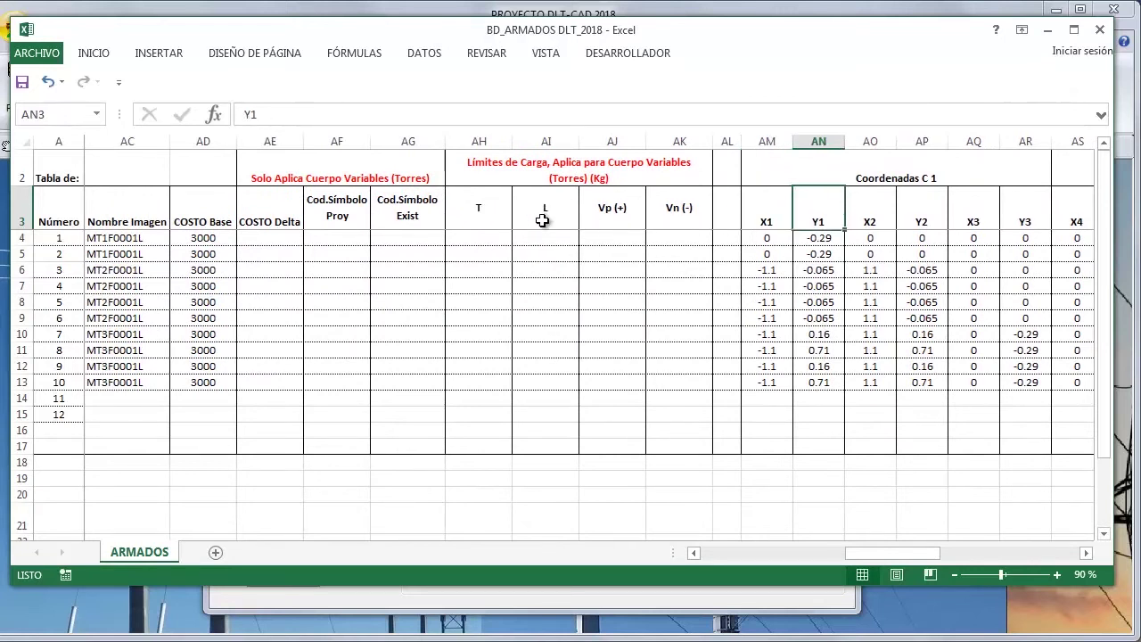
pyautogui.press('Right')
pyautogui.press('Right')
pyautogui.press('Right')
pyautogui.press('Right')
pyautogui.press('Right')
pyautogui.press('Right')
pyautogui.press('Right')
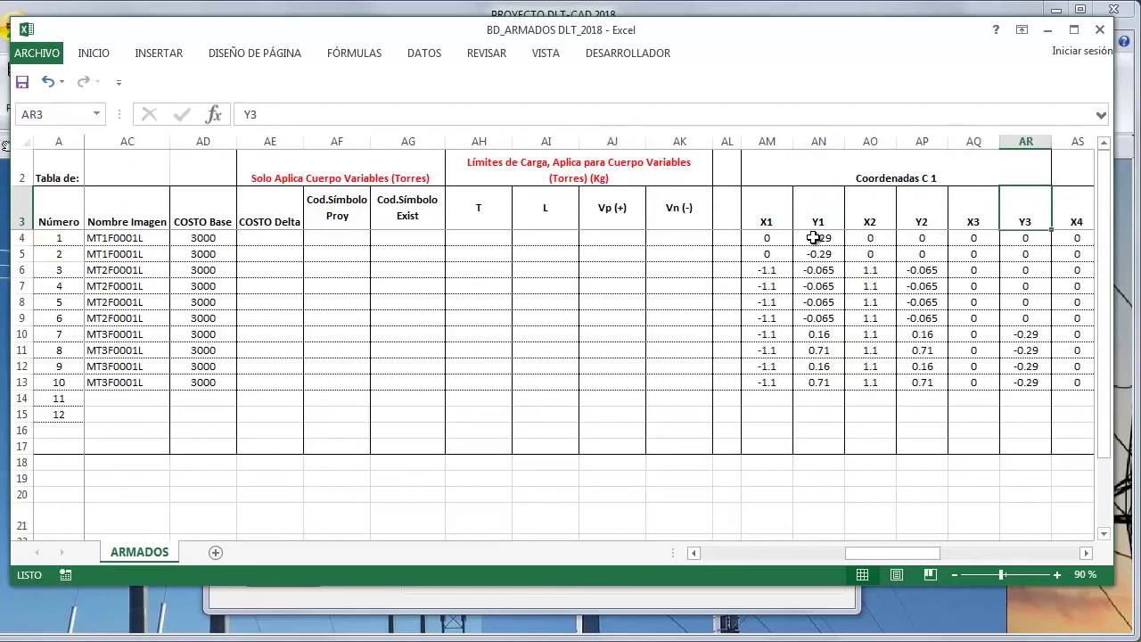
pyautogui.press('Right')
pyautogui.press('Right')
pyautogui.press('Right')
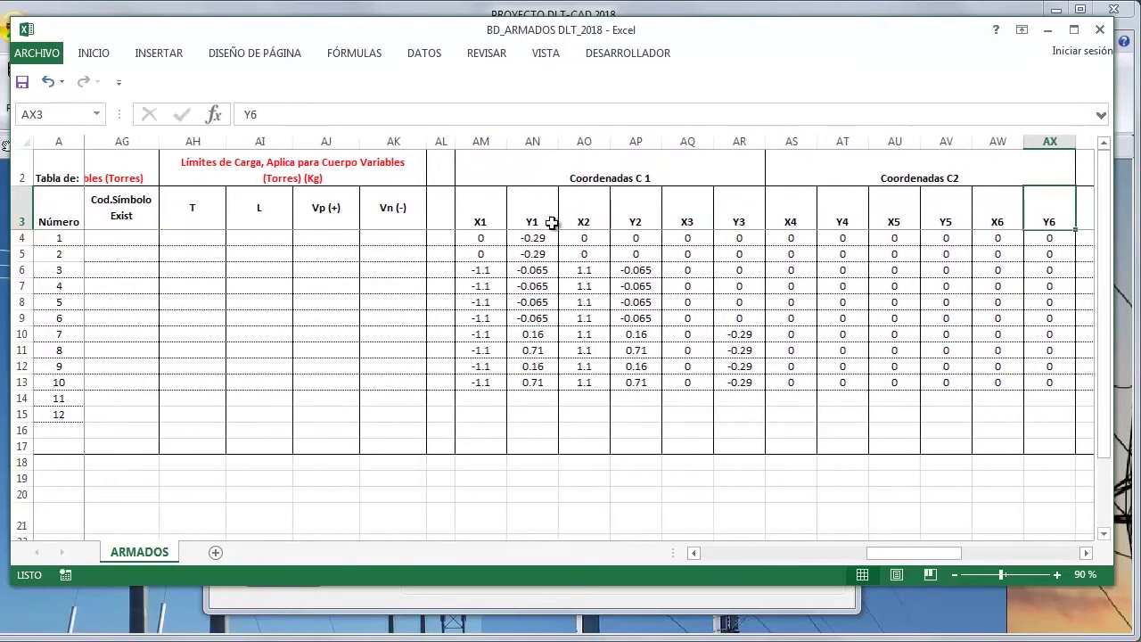
pyautogui.press('Right')
pyautogui.press('Right')
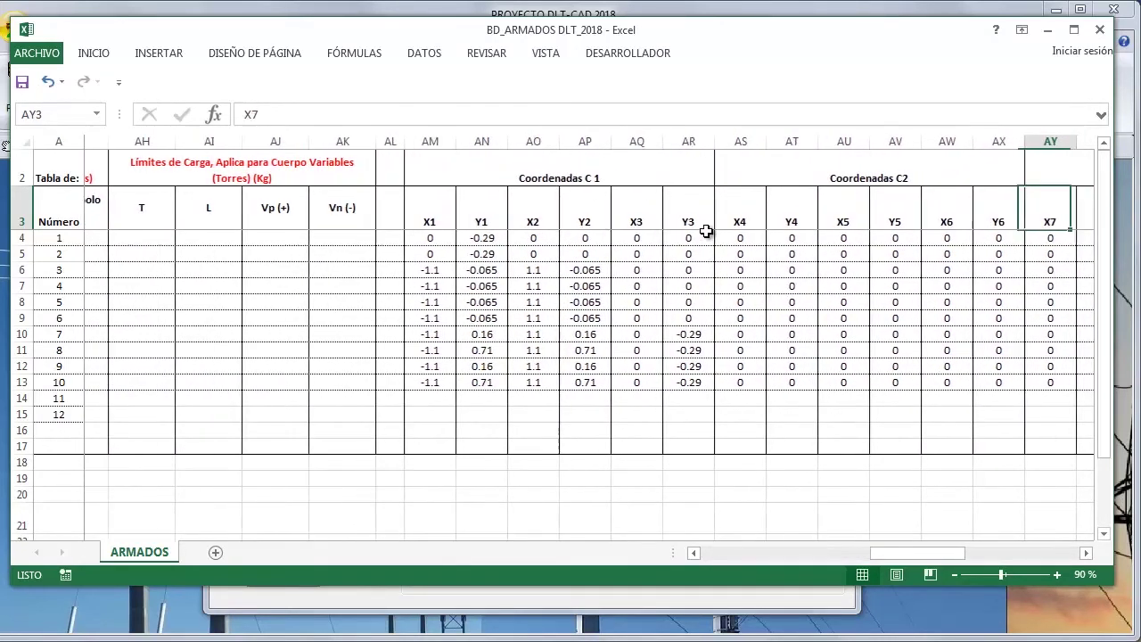
pyautogui.press('Right')
pyautogui.press('Right')
pyautogui.press('Right')
pyautogui.press('Right')
pyautogui.press('Right')
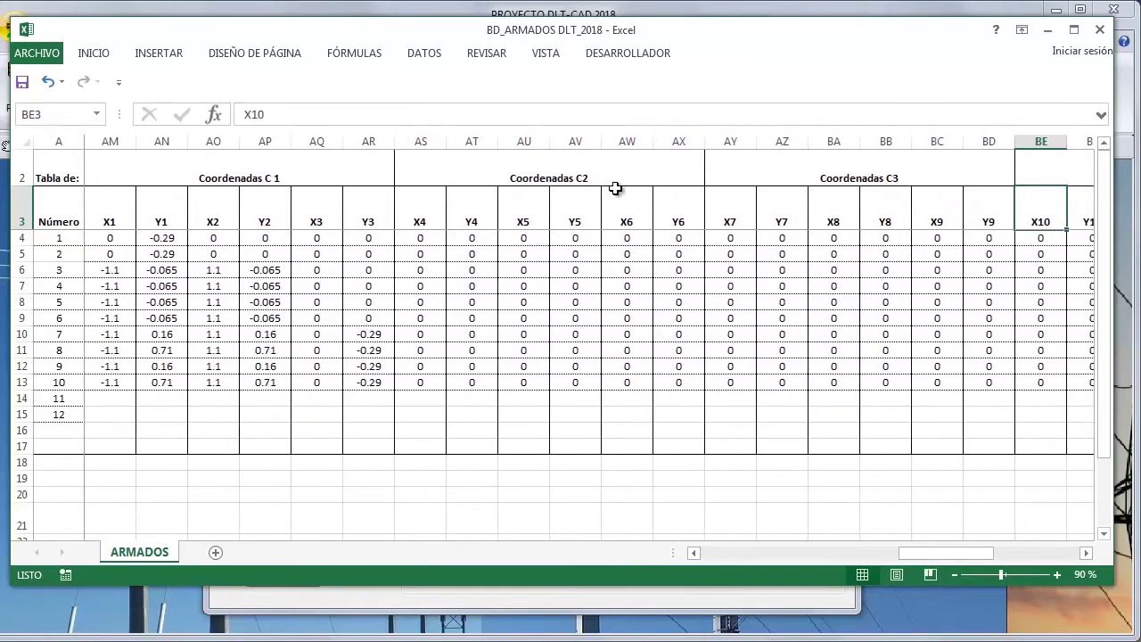
pyautogui.press('Right')
pyautogui.press('Right')
pyautogui.press('Right')
pyautogui.press('Right')
pyautogui.press('Right')
pyautogui.press('Right')
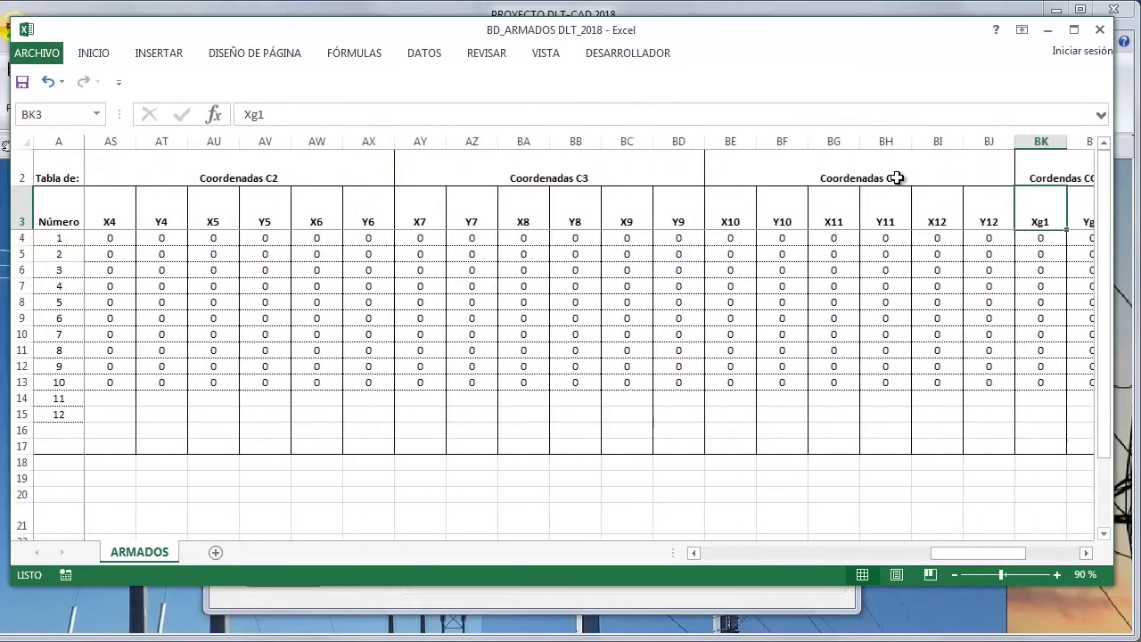
# Step: Review the coordinate columns for guard cables CG1 and CG2, the neutral, the ADSS cable and secondary S1
pyautogui.press('Right')
pyautogui.press('Right')
pyautogui.press('Right')
pyautogui.press('Right')
pyautogui.press('Right')
pyautogui.press('Right')
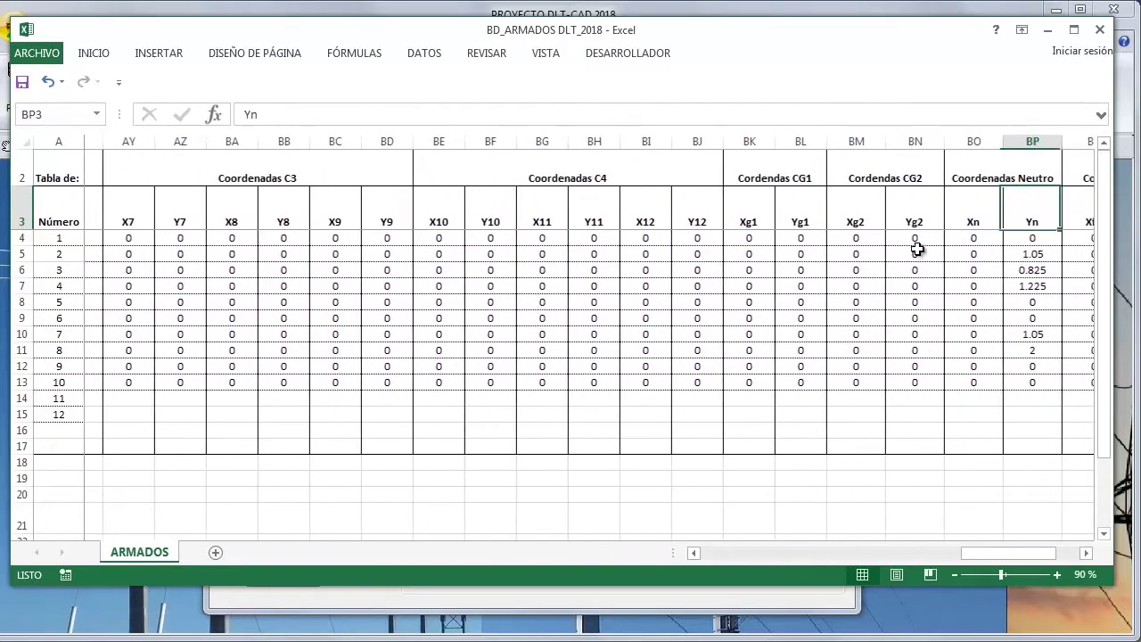
pyautogui.press('Right')
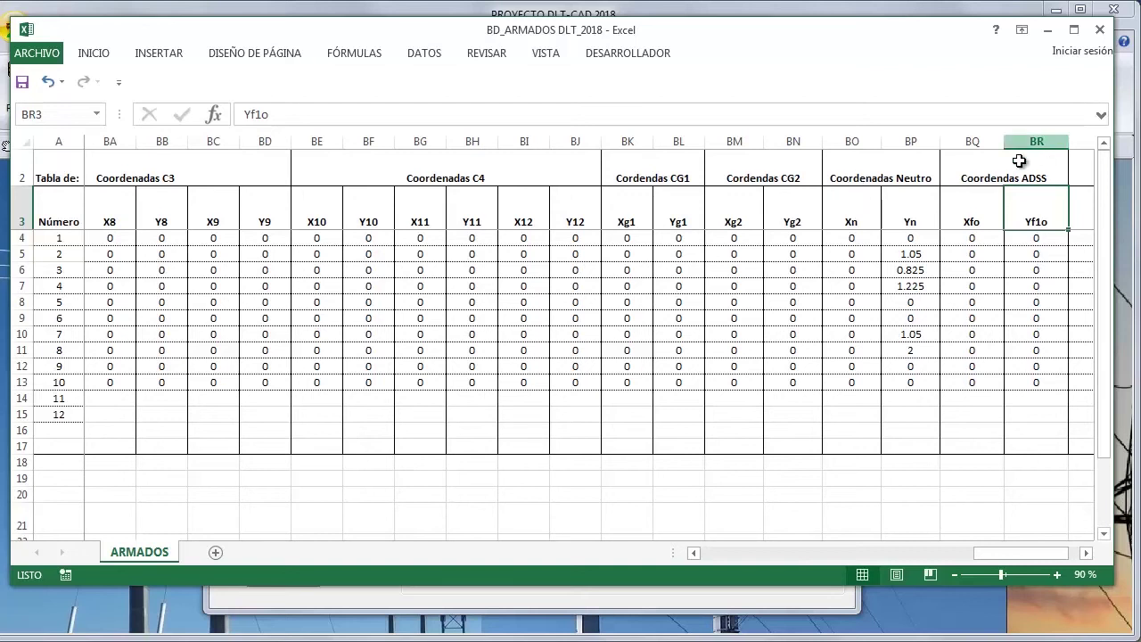
pyautogui.press('Right')
pyautogui.press('Right')
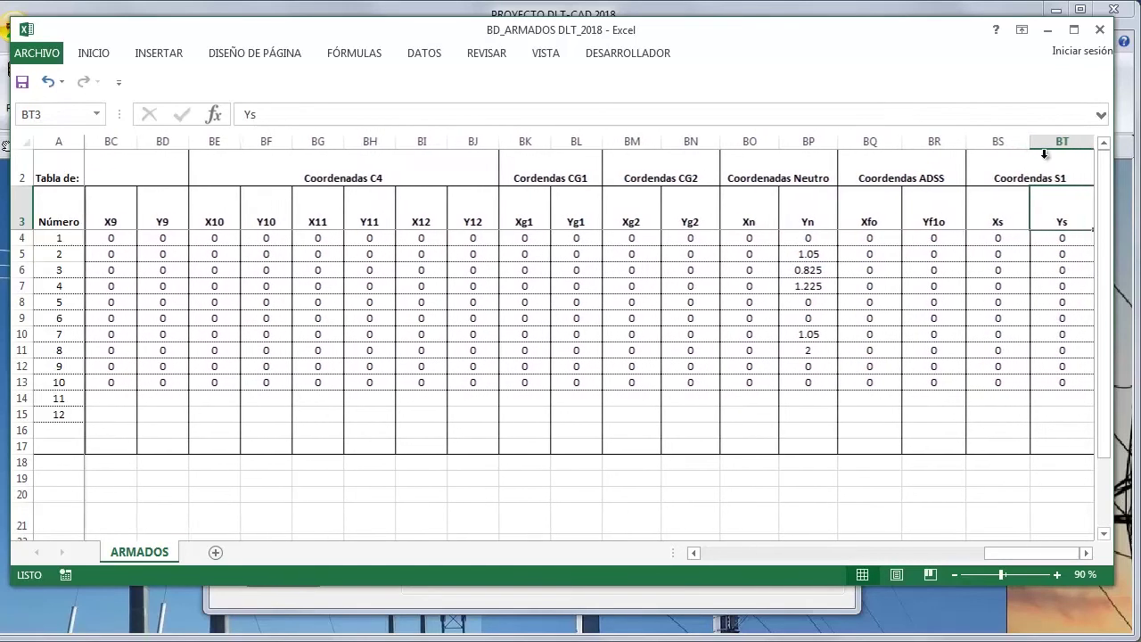
# Step: Return to the structure codes and short names in the first columns, and close the BD_ARMADOS DLT_2018 workbook
pyautogui.moveTo(1008, 552); pyautogui.dragTo(606, 553)
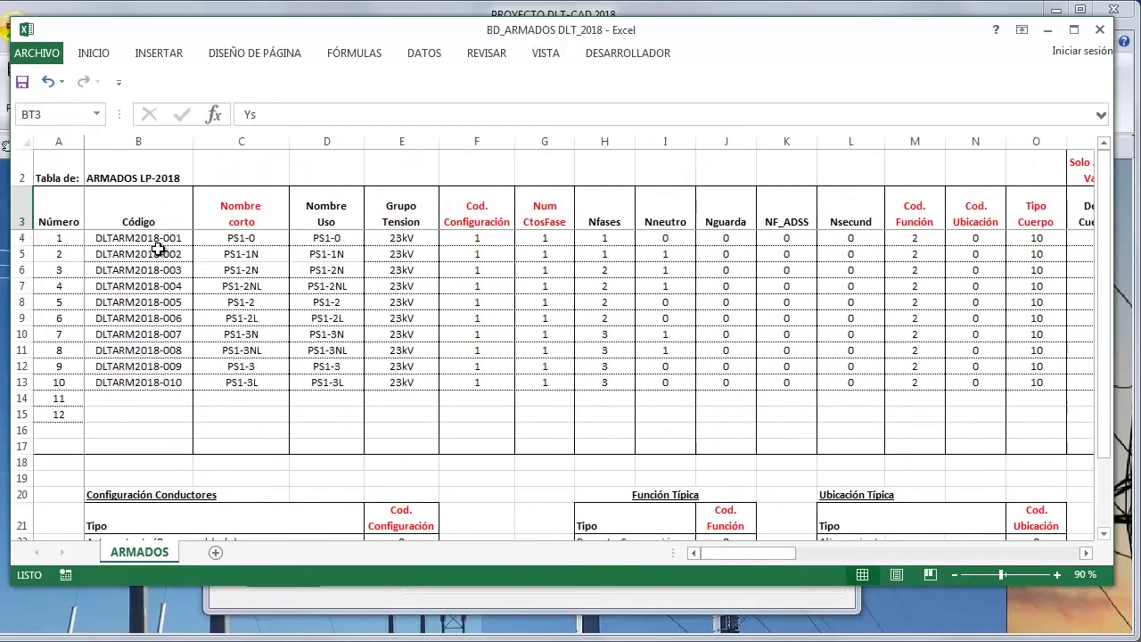
pyautogui.click(118, 257)
pyautogui.moveTo(119, 257); pyautogui.dragTo(114, 397)
pyautogui.click(266, 270)
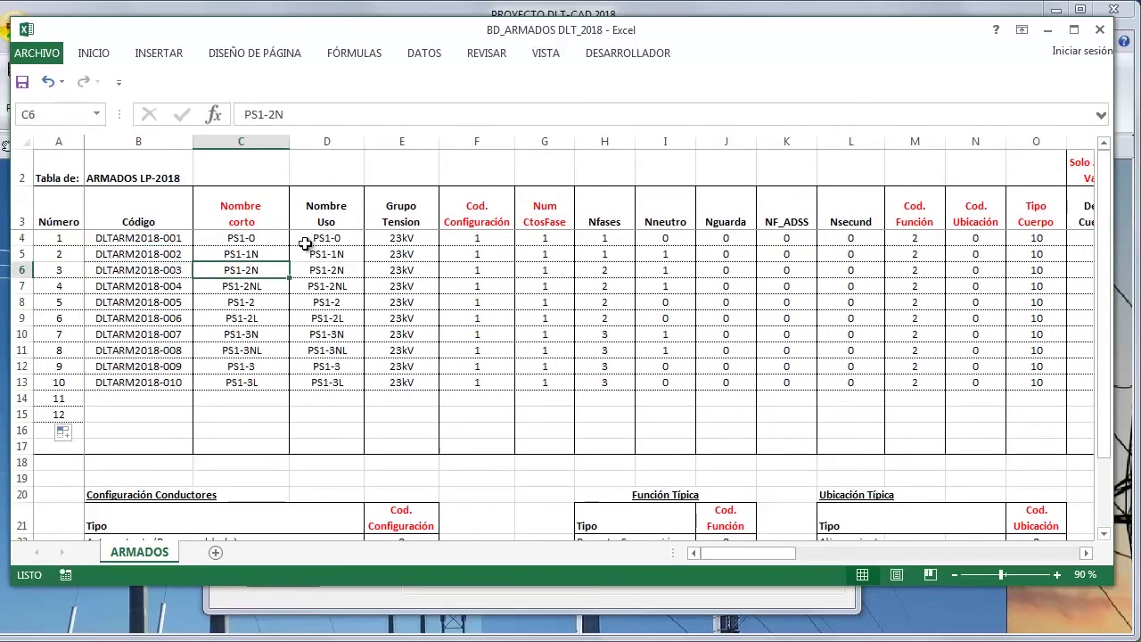
pyautogui.click(1100, 32)
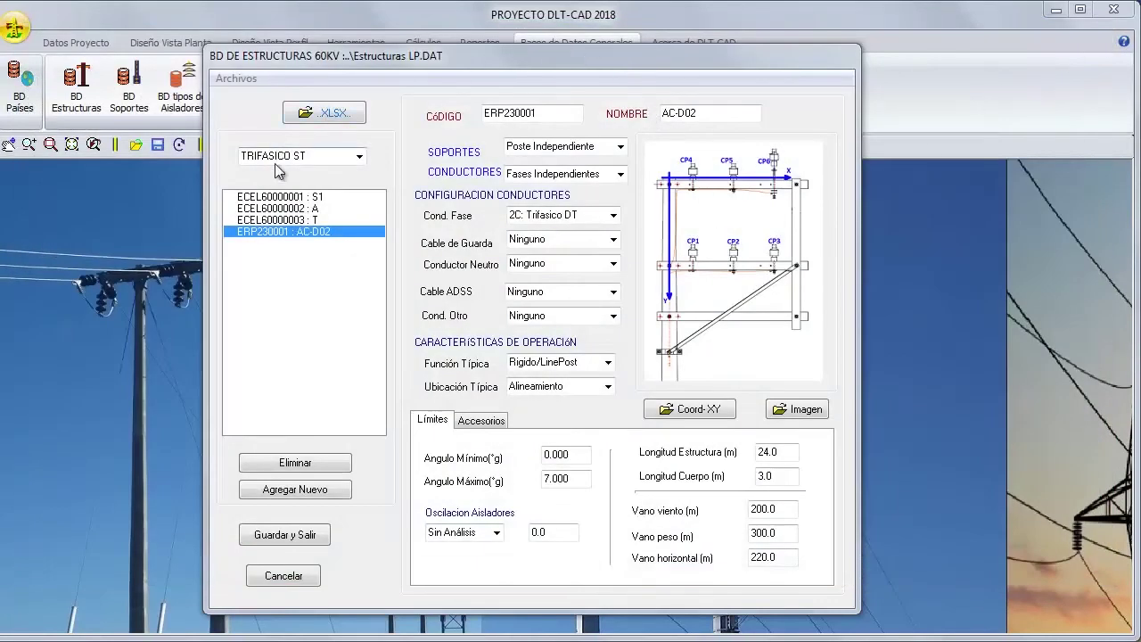
# Step: Import the BD_ARMADOS DLT_2018 Excel file from the BD-Armados folder into the Estructuras LP database
pyautogui.click(325, 115)
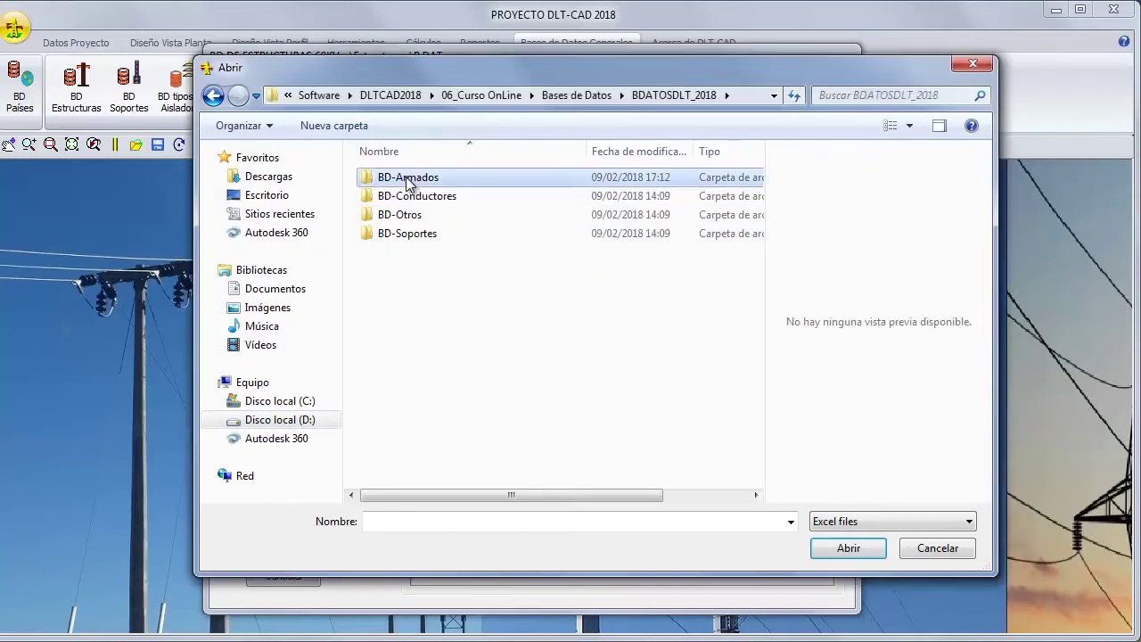
pyautogui.doubleClick(412, 185)
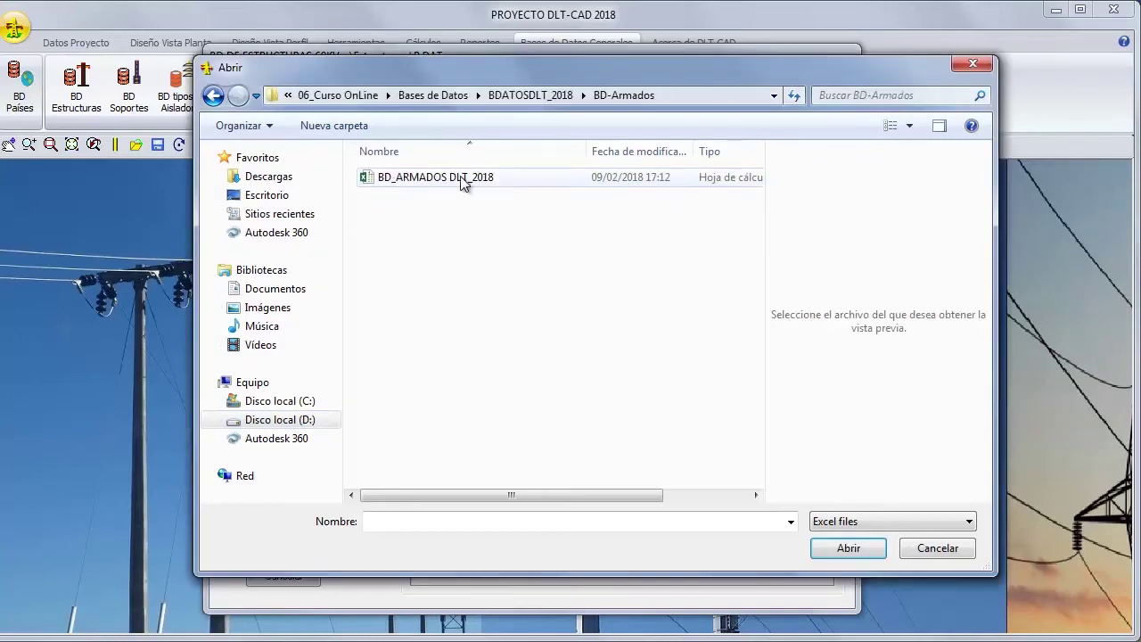
pyautogui.click(450, 178)
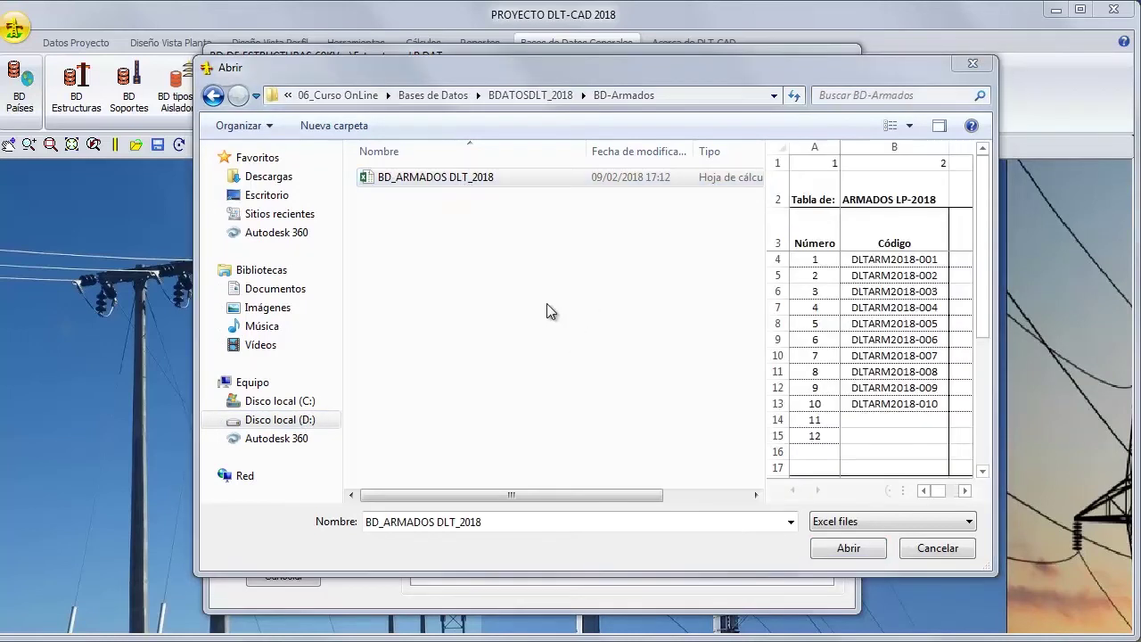
pyautogui.click(847, 548)
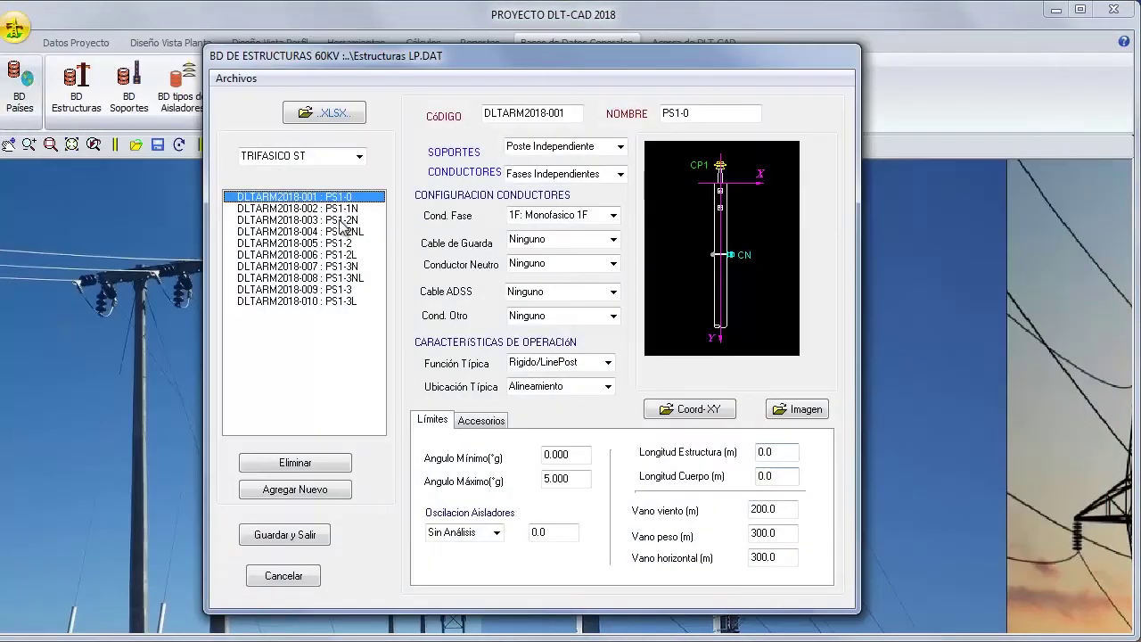
# Step: Look through the imported structures from PS1-0 to PS1-3L, checking each one's image, conductor configuration and limits
pyautogui.click(331, 207)
pyautogui.click(330, 243)
pyautogui.click(330, 289)
pyautogui.click(330, 300)
pyautogui.moveTo(327, 306); pyautogui.dragTo(330, 220)
pyautogui.press('Down')
pyautogui.press('Down')
pyautogui.press('Down')
pyautogui.press('Down')
pyautogui.press('Down')
pyautogui.press('Down')
pyautogui.press('Down')
pyautogui.press('Up')
pyautogui.press('Up')
pyautogui.press('Up')
pyautogui.press('Up')
pyautogui.press('Up')
pyautogui.press('Up')
pyautogui.press('Up')
pyautogui.press('Up')
pyautogui.press('Up')
pyautogui.press('Down')
pyautogui.press('Down')
pyautogui.press('Down')
pyautogui.press('Down')
pyautogui.press('Down')
pyautogui.press('Down')
pyautogui.press('Down')
pyautogui.press('Down')
pyautogui.press('Down')
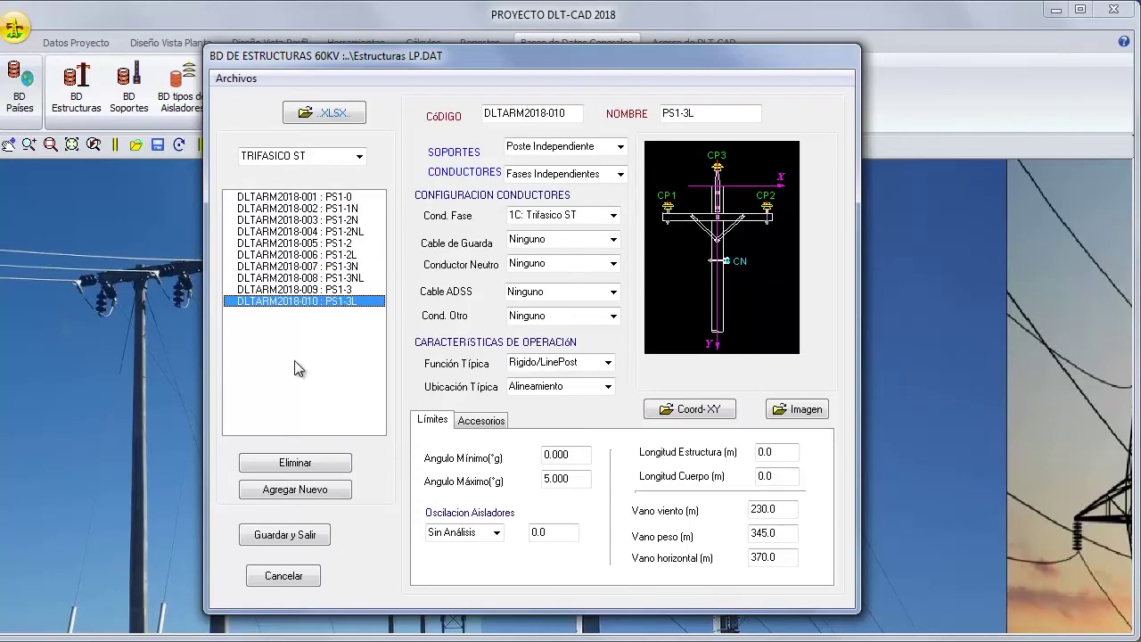
# Step: Save and close the structures database, and open the supports database (BD Soportes)
pyautogui.click(282, 531)
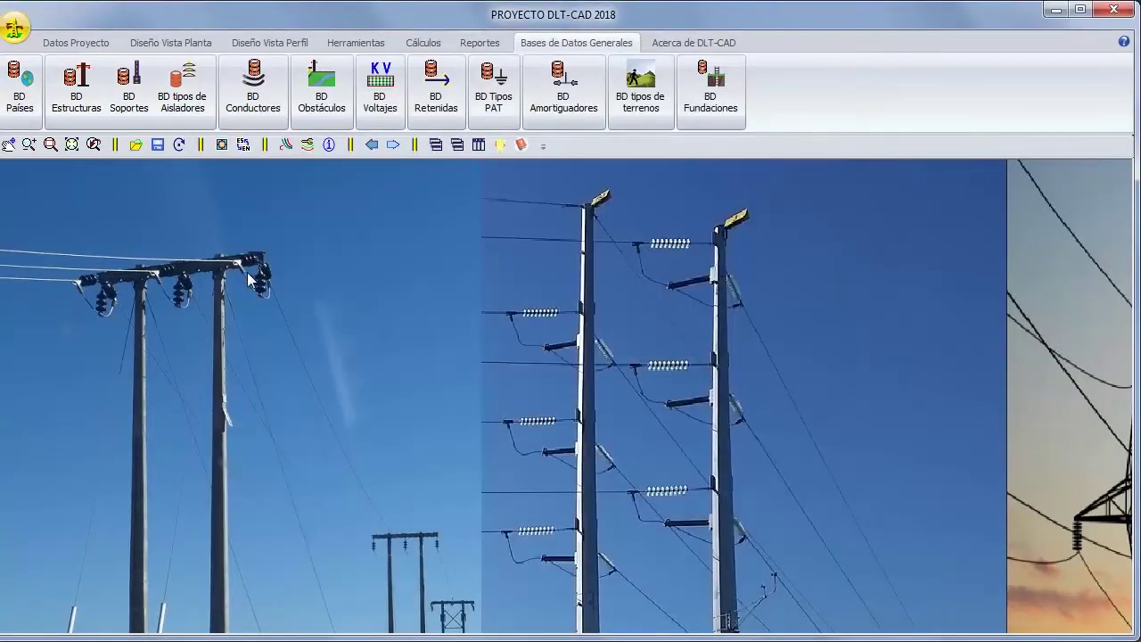
pyautogui.click(127, 105)
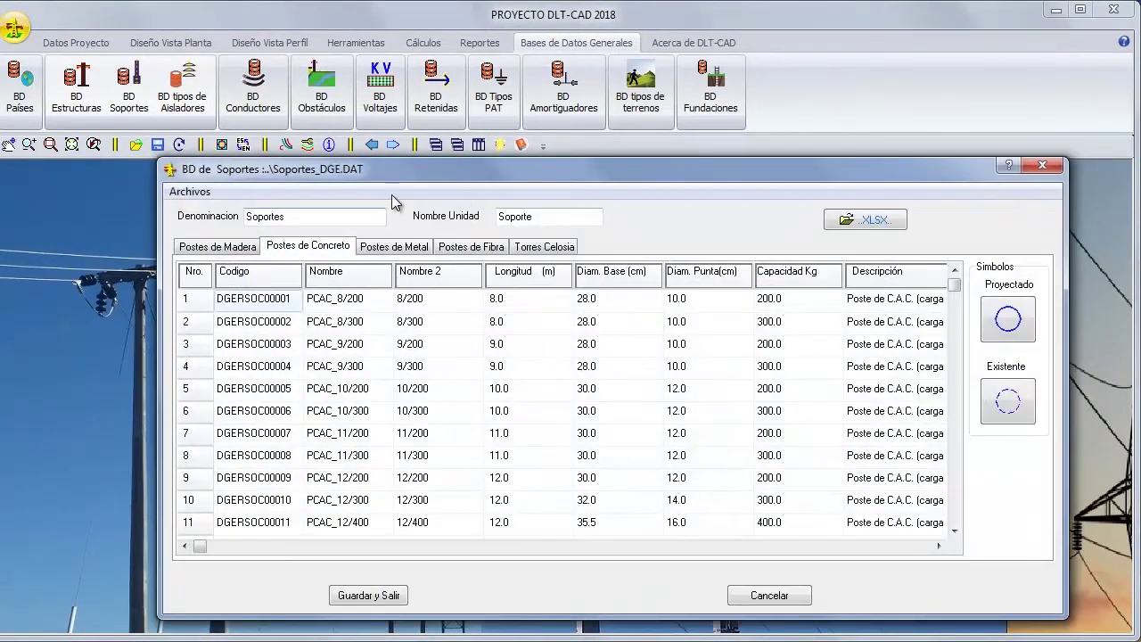
pyautogui.moveTo(398, 174); pyautogui.dragTo(345, 140)
# Step: Look through the list of concrete poles in the Soportes_DGE database down to its end
pyautogui.press('Down')
pyautogui.press('Down')
pyautogui.press('Down')
pyautogui.press('Down')
pyautogui.press('Down')
pyautogui.press('Down')
pyautogui.press('Down')
pyautogui.press('Down')
pyautogui.press('Down')
pyautogui.press('Down')
pyautogui.press('Down')
pyautogui.press('Down')
pyautogui.press('Down')
pyautogui.press('Down')
pyautogui.press('Down')
pyautogui.press('Down')
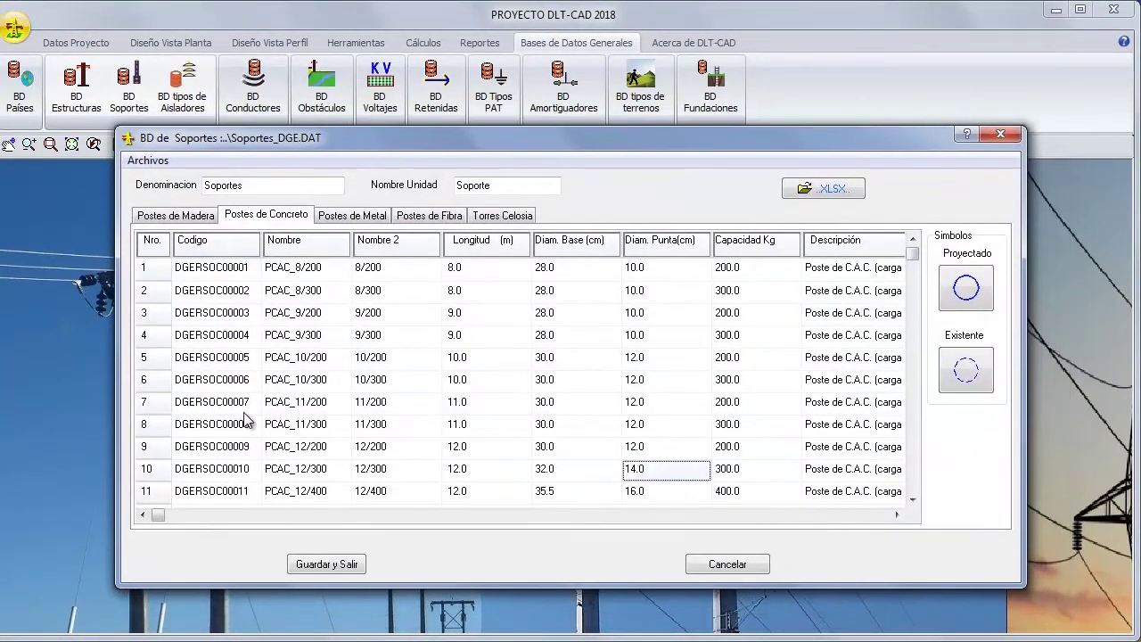
# Step: Compare the support lists for wood, concrete, metal and fibre poles and lattice towers
pyautogui.click(175, 216)
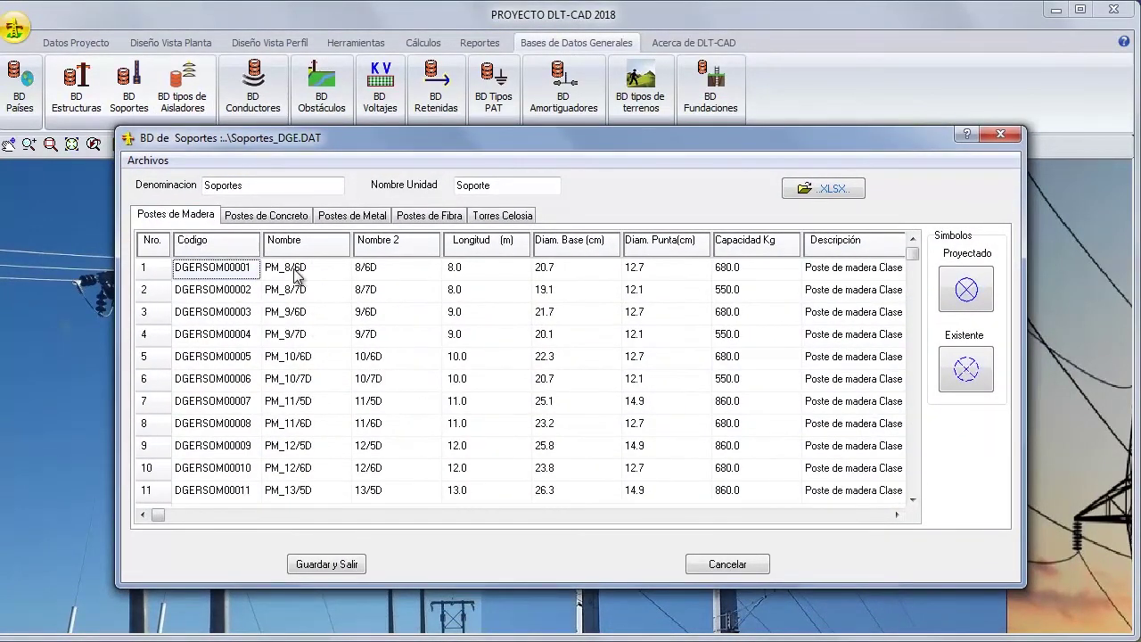
pyautogui.click(272, 219)
pyautogui.click(351, 221)
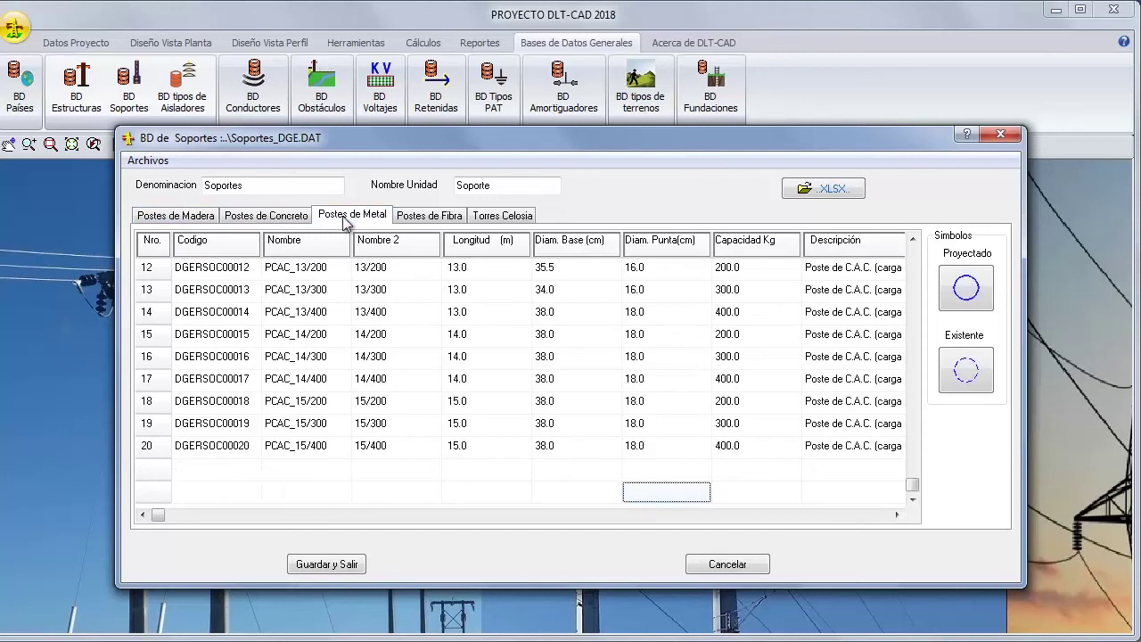
pyautogui.click(435, 223)
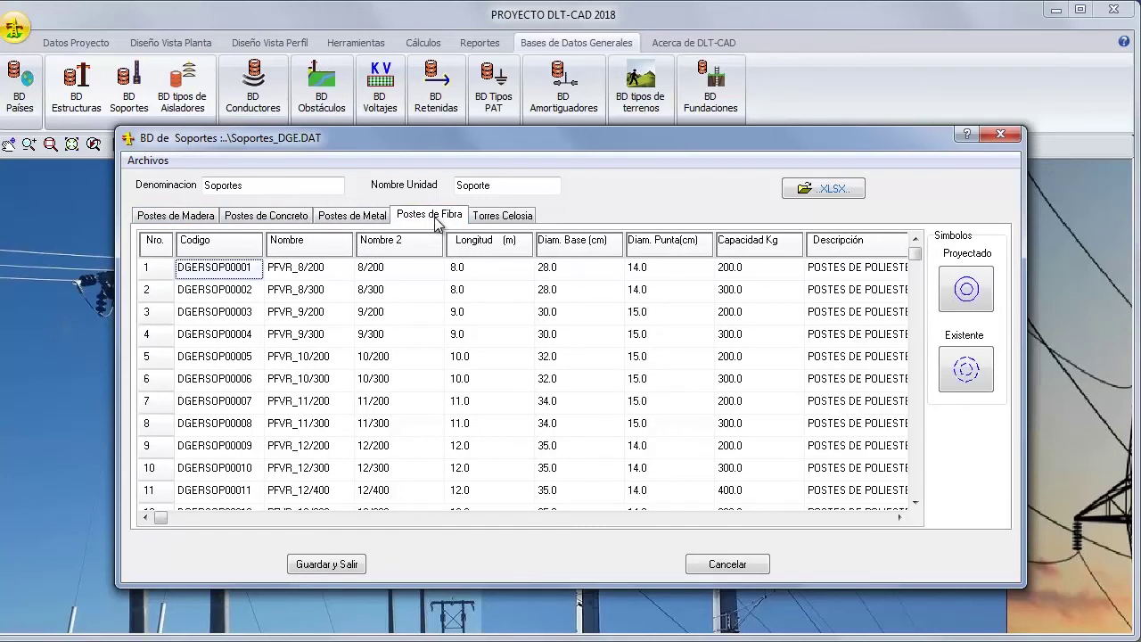
pyautogui.click(492, 218)
# Step: Add a new support entry at the end of the concrete poles list
pyautogui.click(448, 377)
pyautogui.scroll(-5, 449, 383)
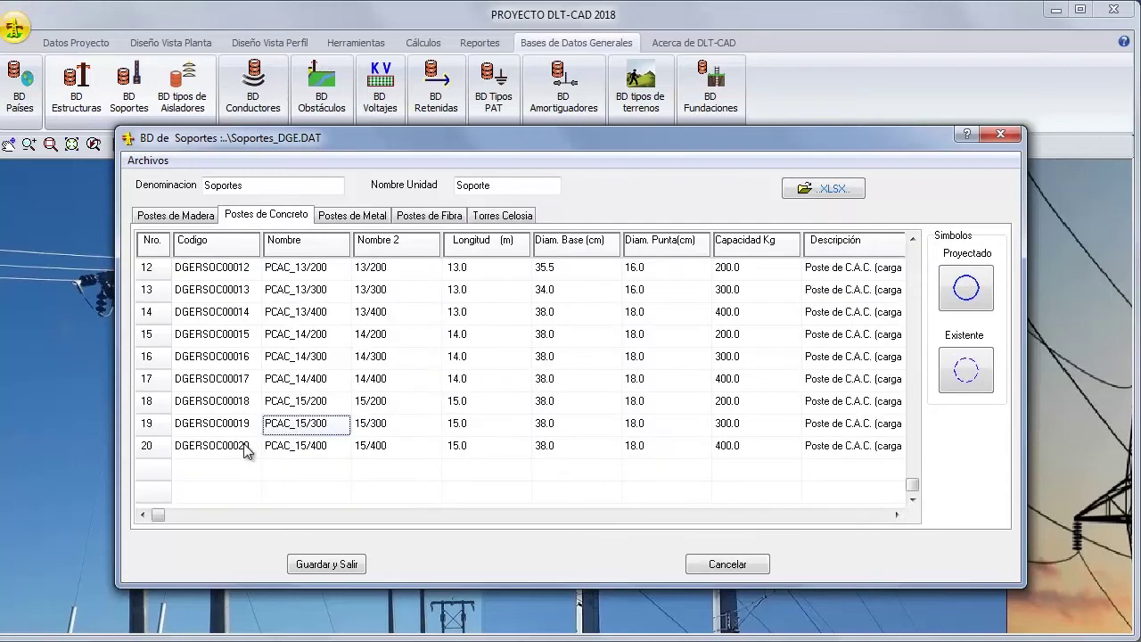
pyautogui.click(243, 444)
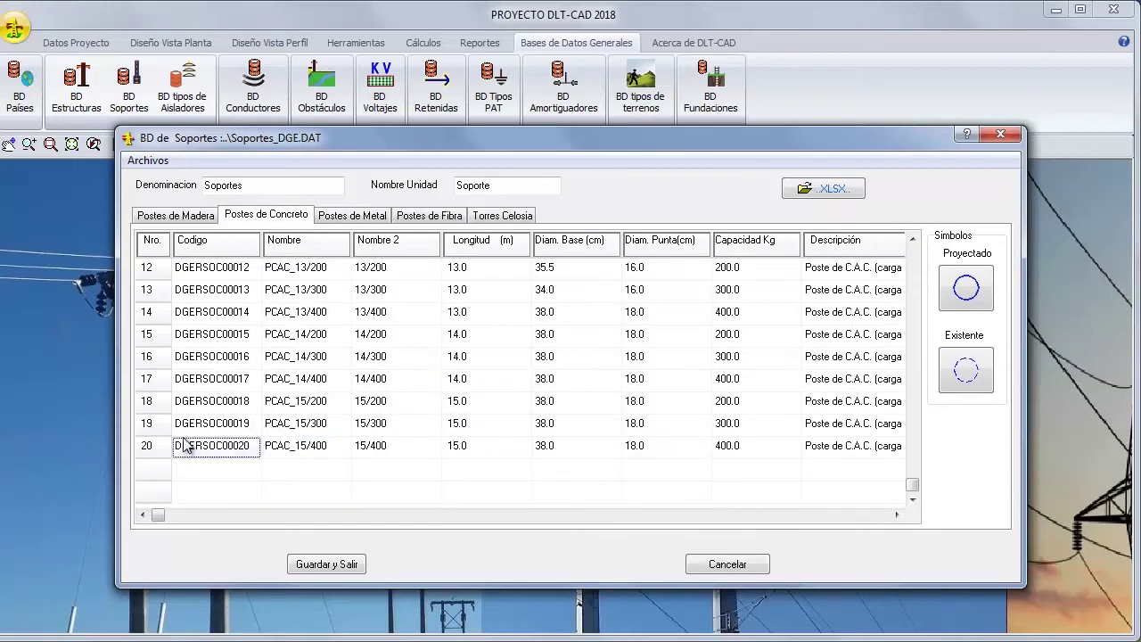
pyautogui.rightClick(237, 429)
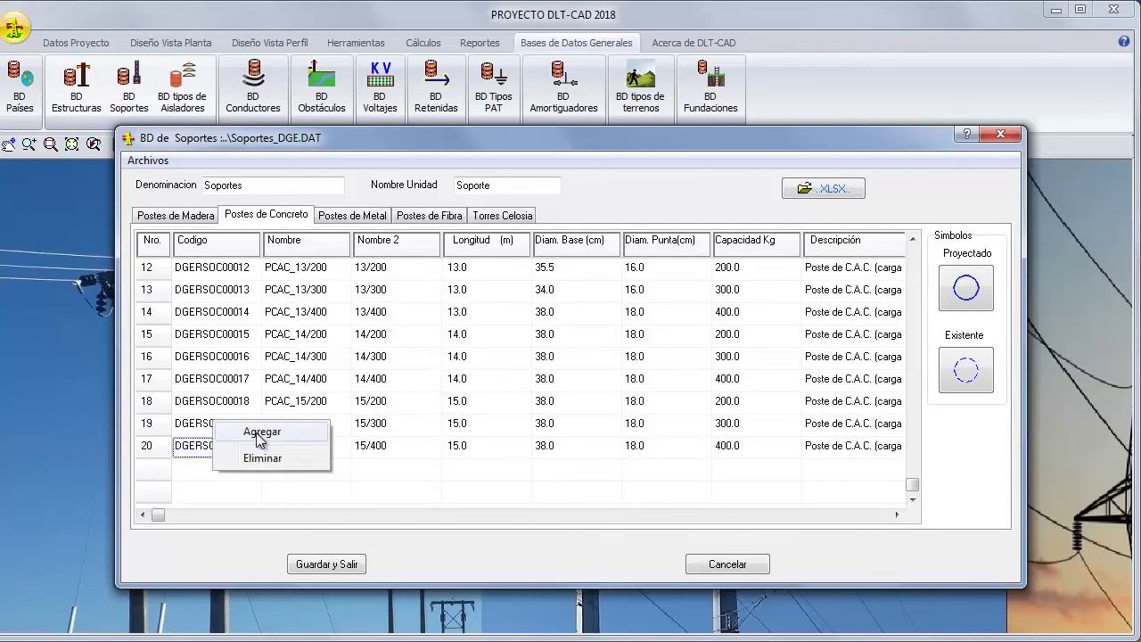
pyautogui.click(260, 433)
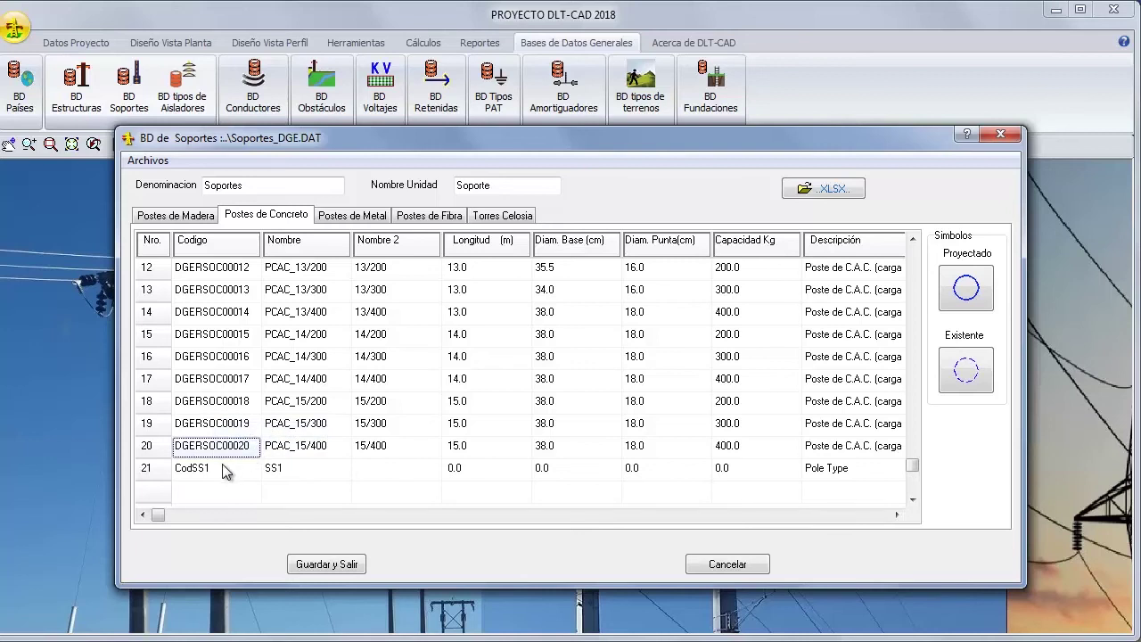
pyautogui.click(225, 471)
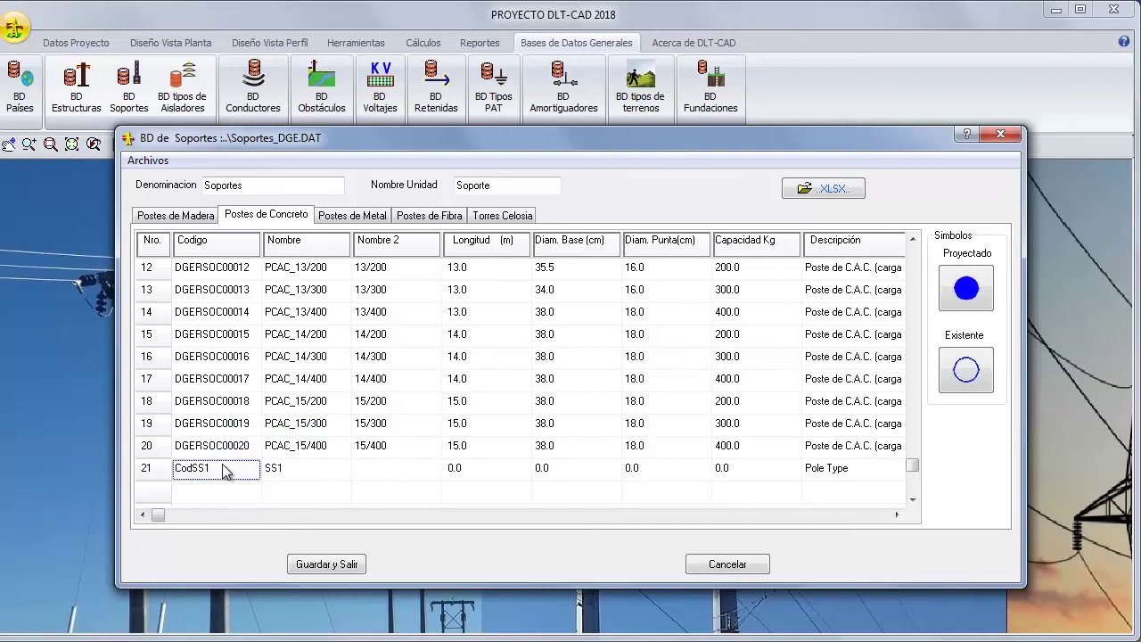
# Step: Give the new concrete pole the code DGERSOC00021 and the name PCAC_13/500, based on copies of existing entries
pyautogui.click(226, 447)
pyautogui.click(226, 447)
pyautogui.hotkey('ctrl', 'c')
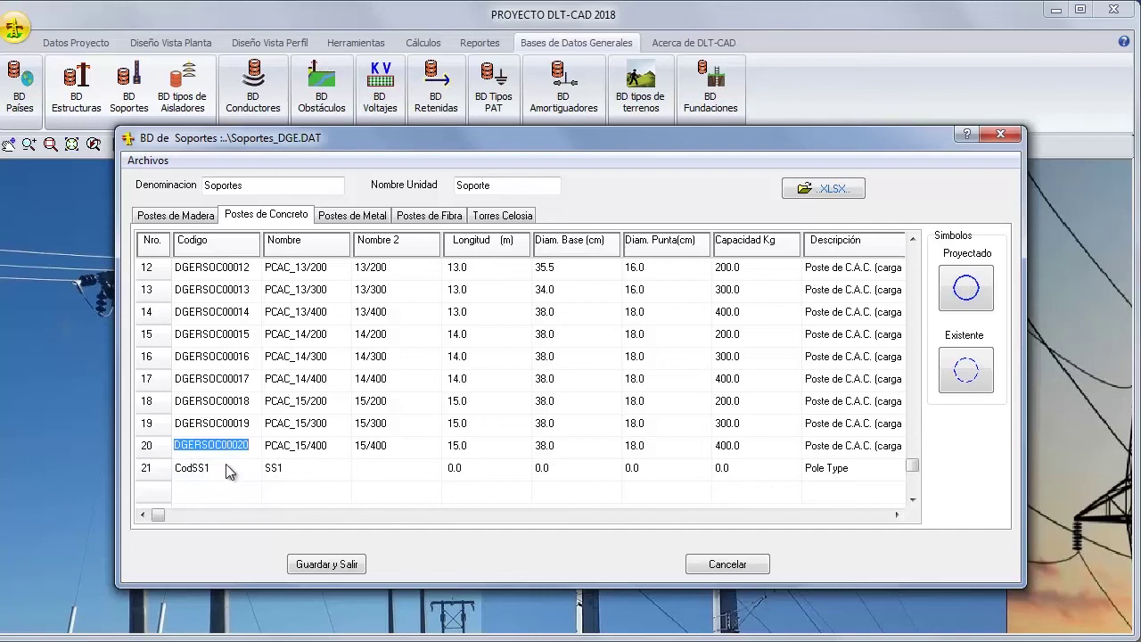
pyautogui.click(225, 470)
pyautogui.hotkey('ctrl', 'v')
pyautogui.doubleClick(308, 448)
pyautogui.click(311, 473)
pyautogui.doubleClick(310, 292)
pyautogui.hotkey('ctrl', 'c')
pyautogui.click(328, 472)
pyautogui.hotkey('ctrl', 'v')
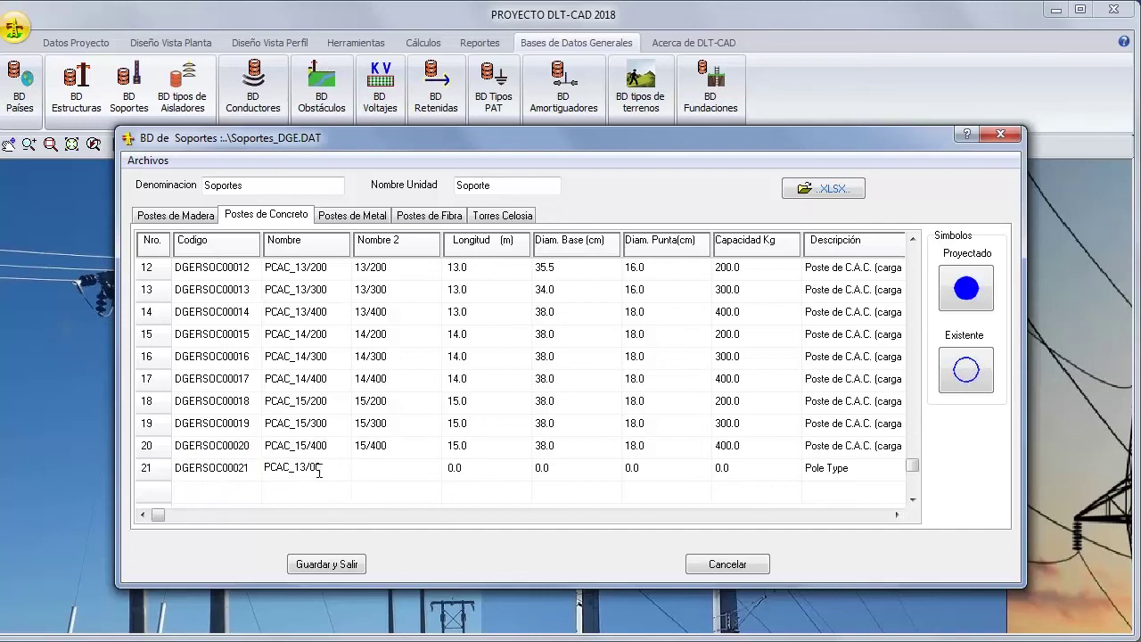
# Step: Set the new pole's second name to 13/500 and its length to 13 m, and save and close the database
pyautogui.click(411, 470)
pyautogui.write('13/500')
pyautogui.click(471, 469)
pyautogui.write('13')
pyautogui.click(577, 470)
pyautogui.click(747, 470)
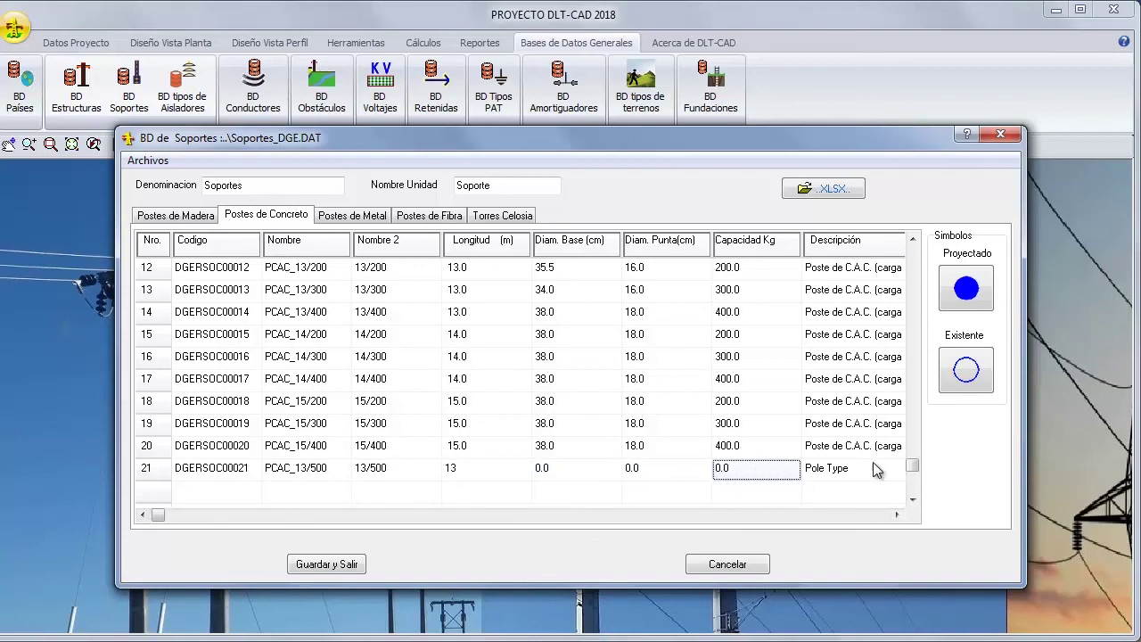
pyautogui.click(354, 569)
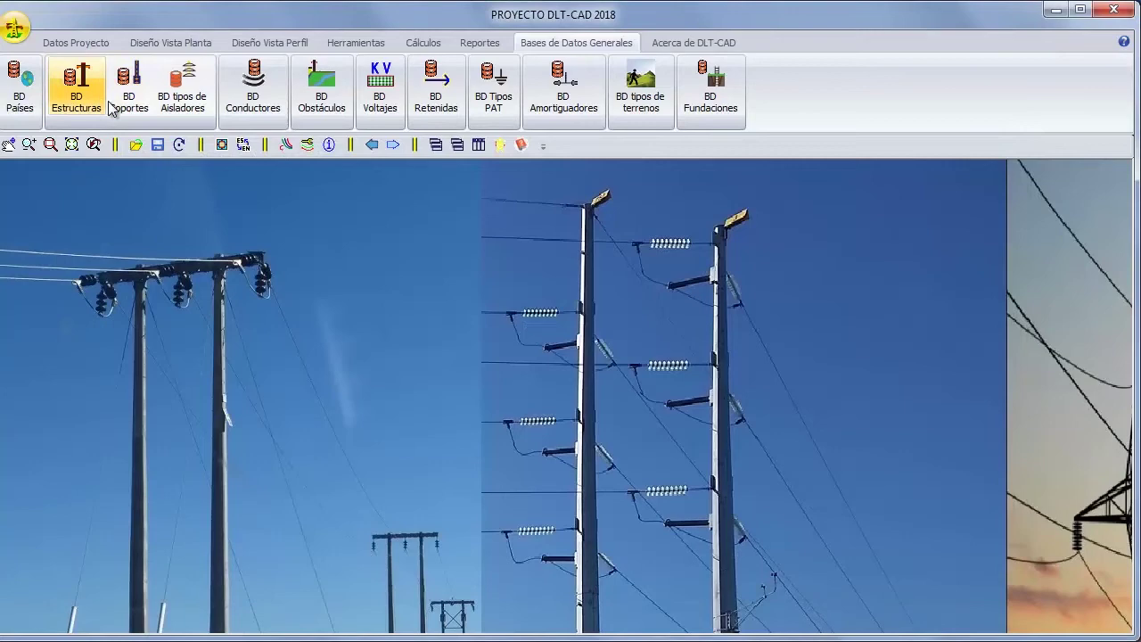
# Step: Reopen the supports database, save a copy of it as Soportes_LP, and save and close it
pyautogui.click(130, 114)
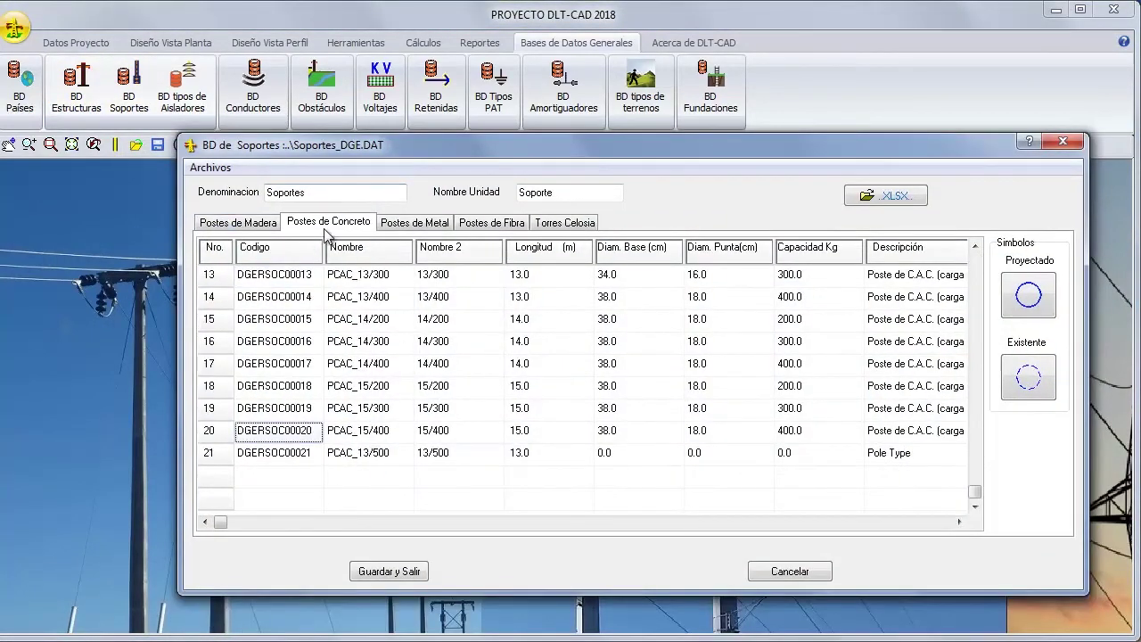
pyautogui.click(212, 168)
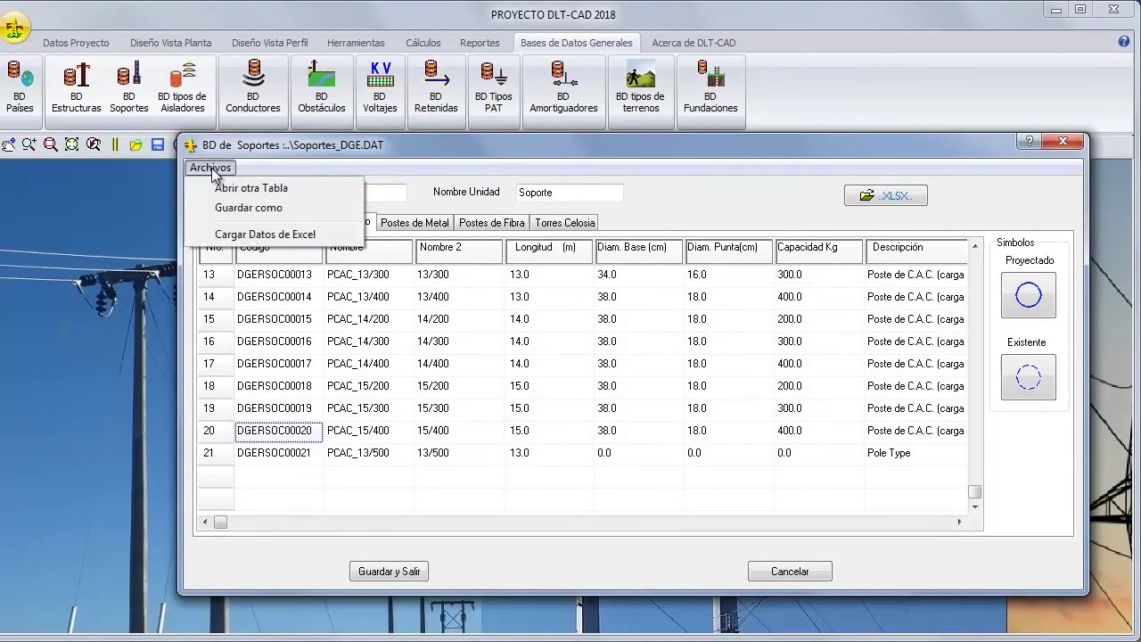
pyautogui.click(245, 205)
pyautogui.moveTo(392, 484); pyautogui.dragTo(364, 486)
pyautogui.write('ip')
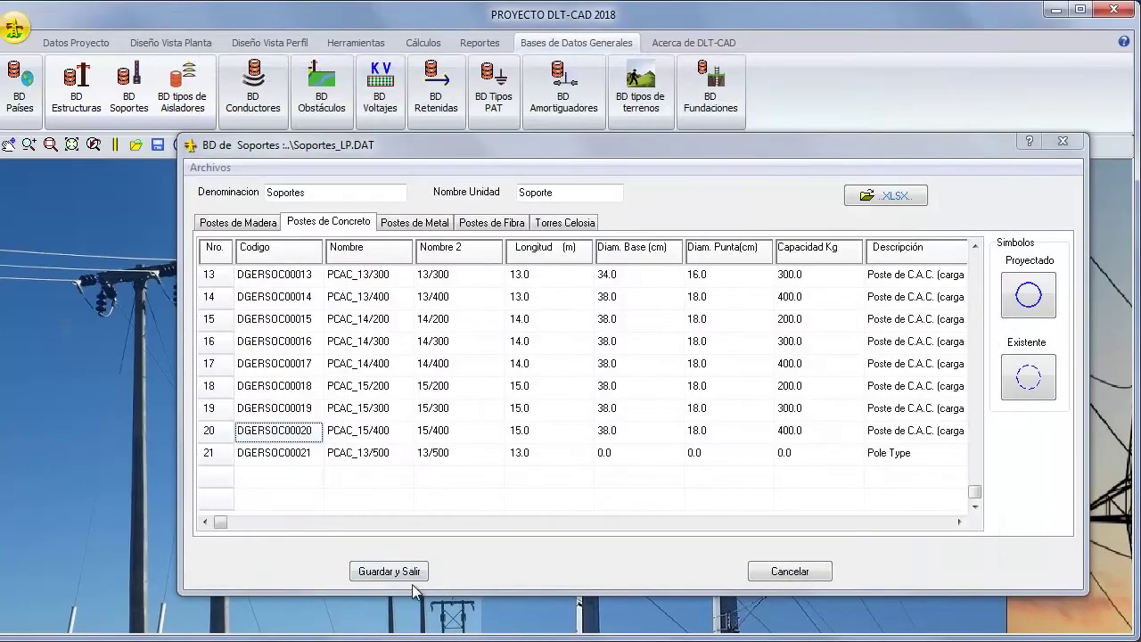
pyautogui.click(393, 565)
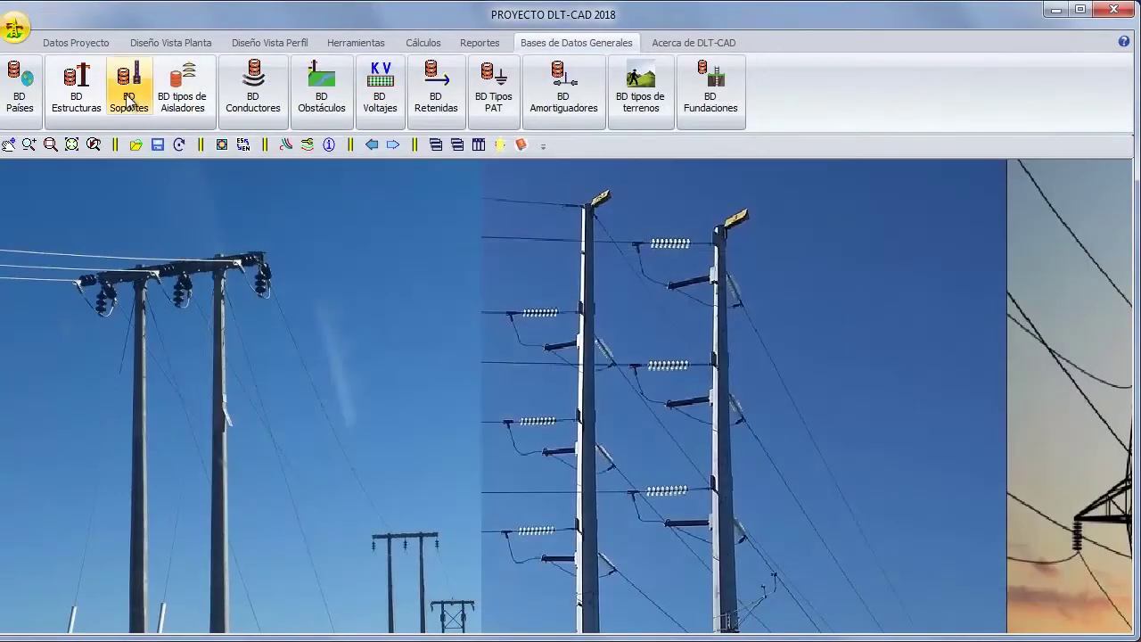
# Step: Reopen the supports database with the Soportes_LP table
pyautogui.click(130, 84)
pyautogui.click(158, 145)
pyautogui.click(208, 169)
pyautogui.doubleClick(428, 332)
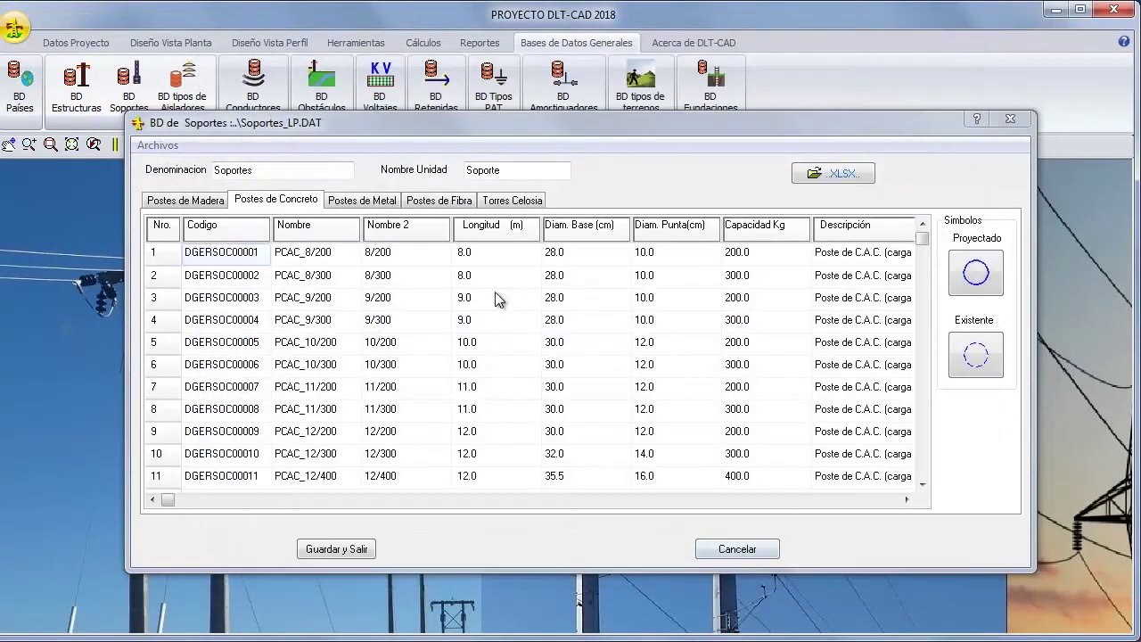
# Step: Import the supports from the Excel workbook BDSoportes_2018 in the BD-Soportes folder, and save and close the Soportes_LP database
pyautogui.click(843, 177)
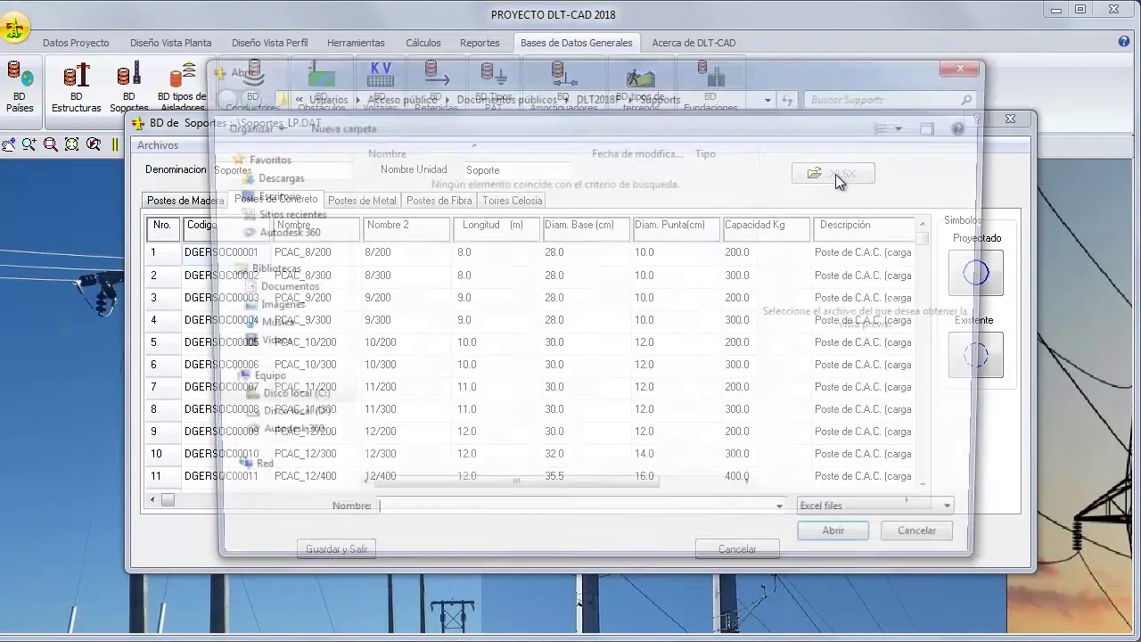
pyautogui.click(316, 422)
pyautogui.doubleClick(419, 290)
pyautogui.doubleClick(426, 270)
pyautogui.doubleClick(426, 270)
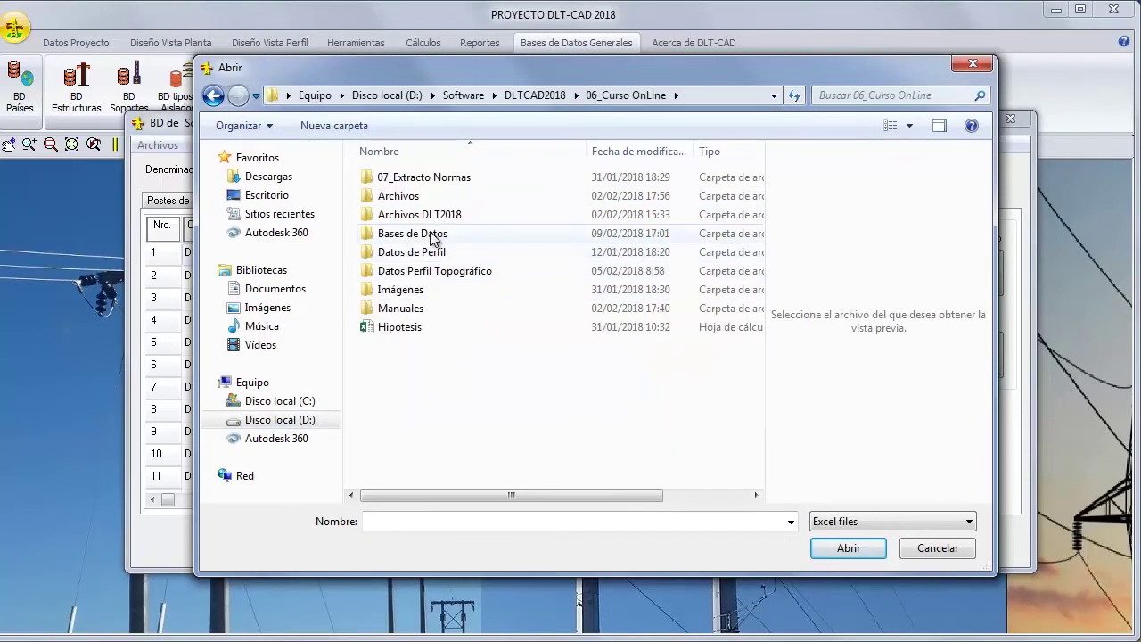
pyautogui.doubleClick(417, 235)
pyautogui.doubleClick(417, 179)
pyautogui.doubleClick(411, 235)
pyautogui.doubleClick(419, 177)
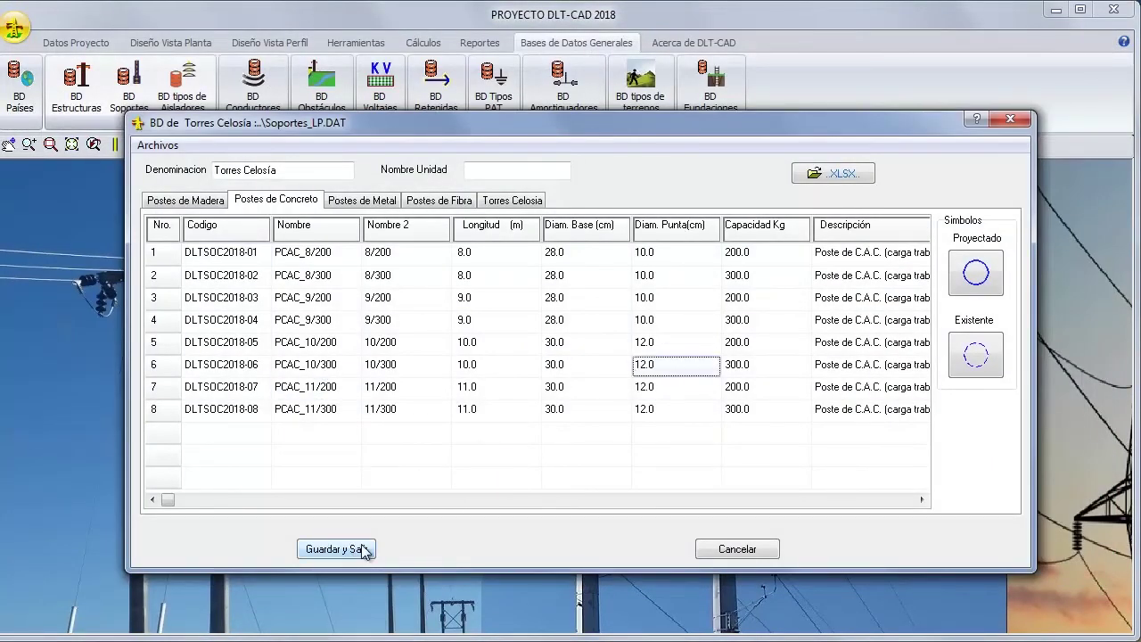
pyautogui.click(361, 549)
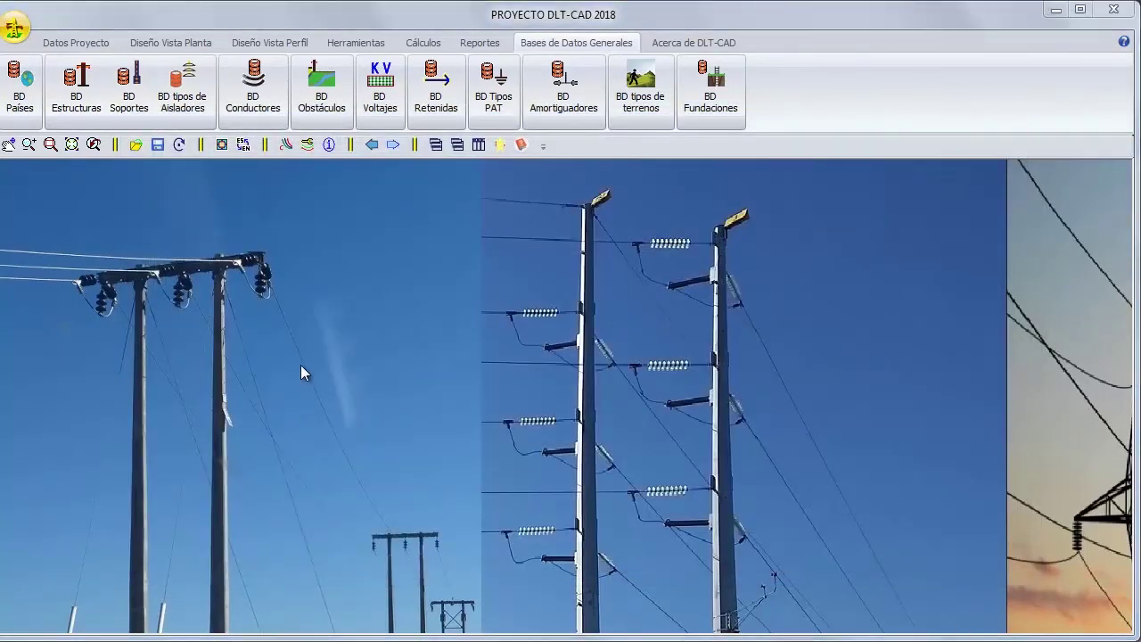
# Step: Open the conductors database and look through the independent-phase, pre-assembled and compact-ecological conductor lists
pyautogui.click(253, 98)
pyautogui.moveTo(348, 48); pyautogui.dragTo(347, 120)
pyautogui.click(164, 351)
pyautogui.click(112, 352)
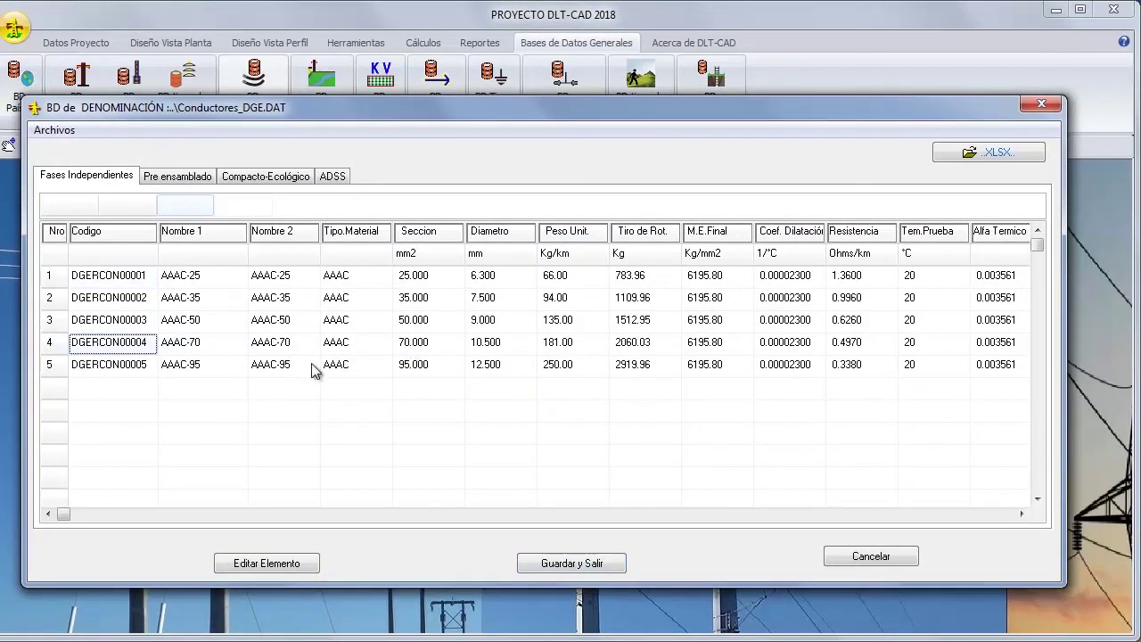
pyautogui.rightClick(147, 351)
pyautogui.click(353, 324)
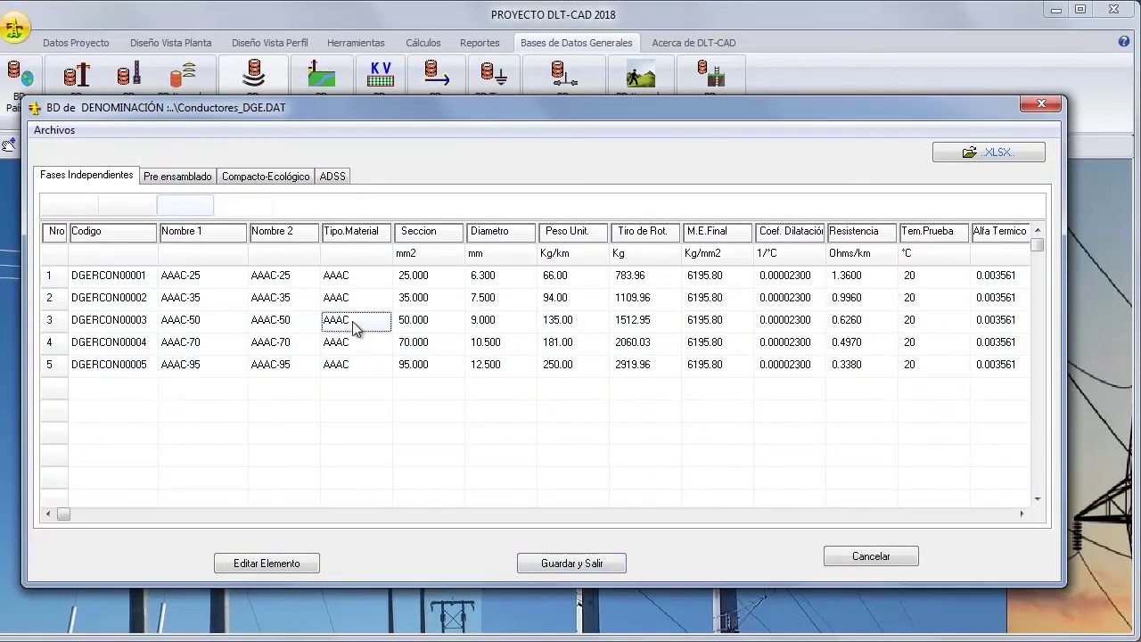
pyautogui.click(203, 179)
pyautogui.click(257, 176)
pyautogui.click(103, 177)
# Step: Add a new conductor entry at the end of the independent-phase list
pyautogui.rightClick(217, 335)
pyautogui.rightClick(160, 362)
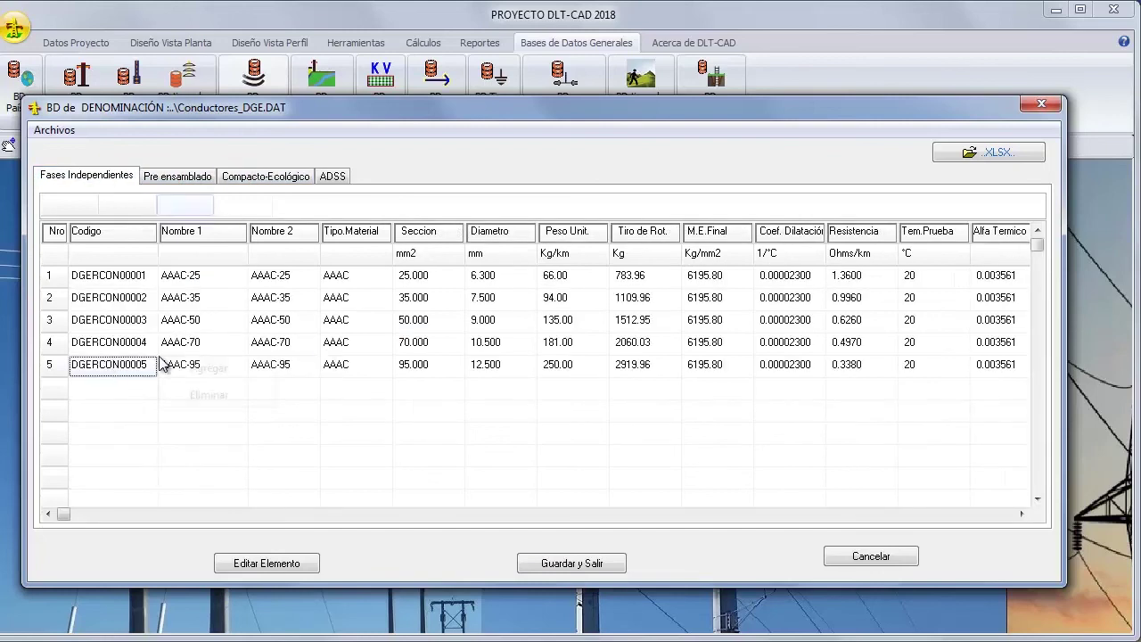
pyautogui.click(207, 367)
pyautogui.click(291, 392)
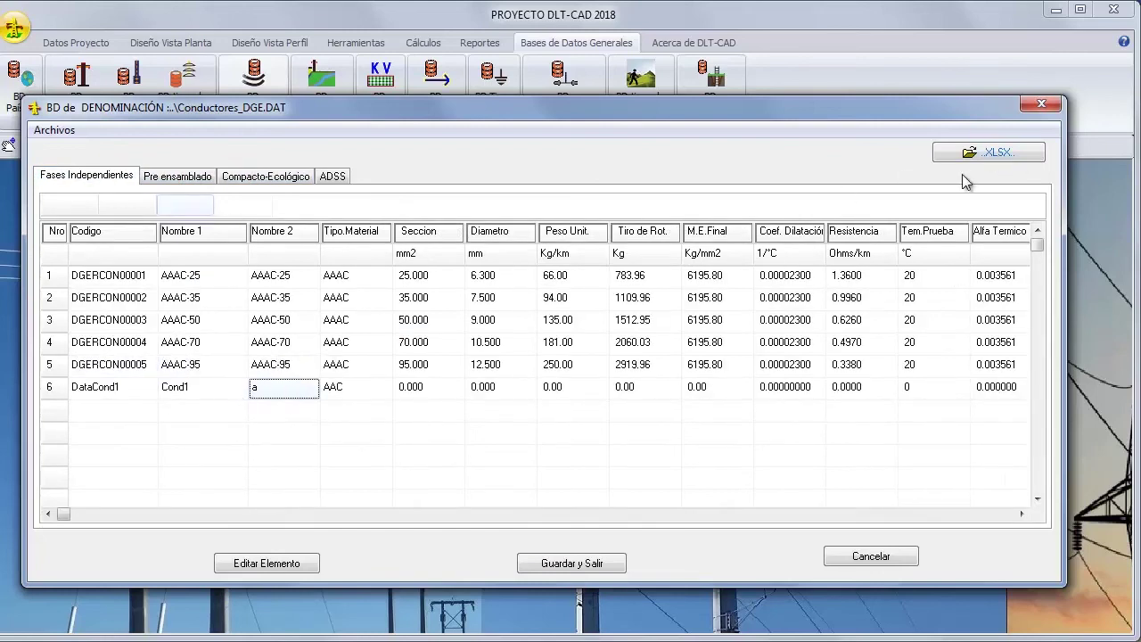
# Step: Import the conductor data in bulk from the conductors Excel workbook under the BDATOSDLT_2018 folder
pyautogui.click(1004, 159)
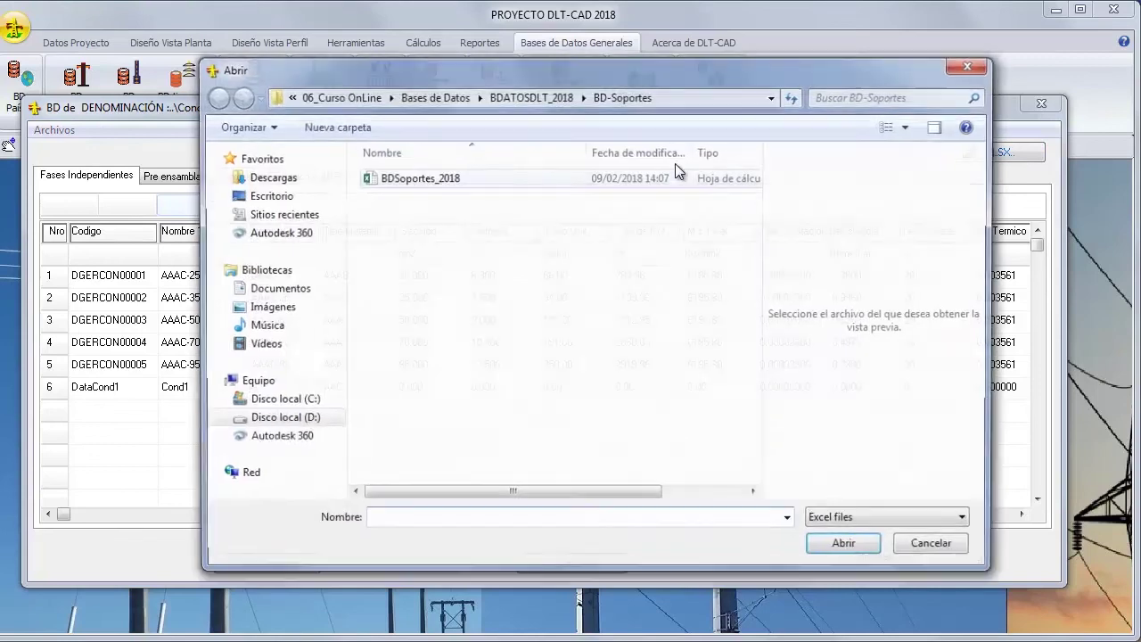
pyautogui.click(524, 95)
pyautogui.doubleClick(422, 195)
pyautogui.click(434, 176)
pyautogui.click(848, 548)
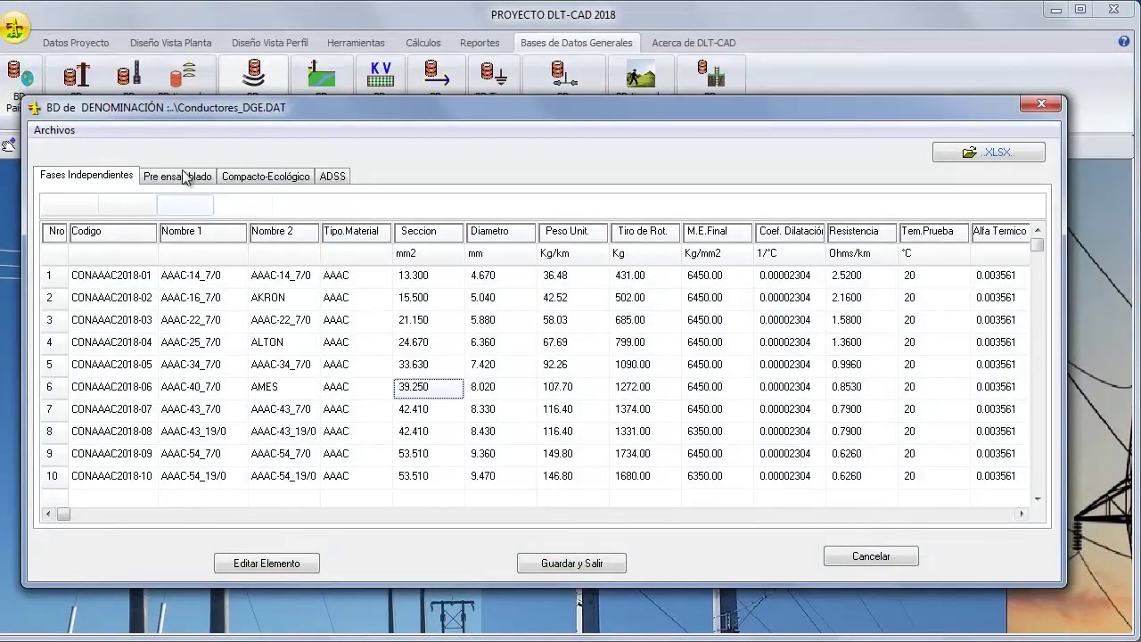
# Step: Save the imported conductors as a new database named Conductores_LP, and save and close it
pyautogui.click(61, 130)
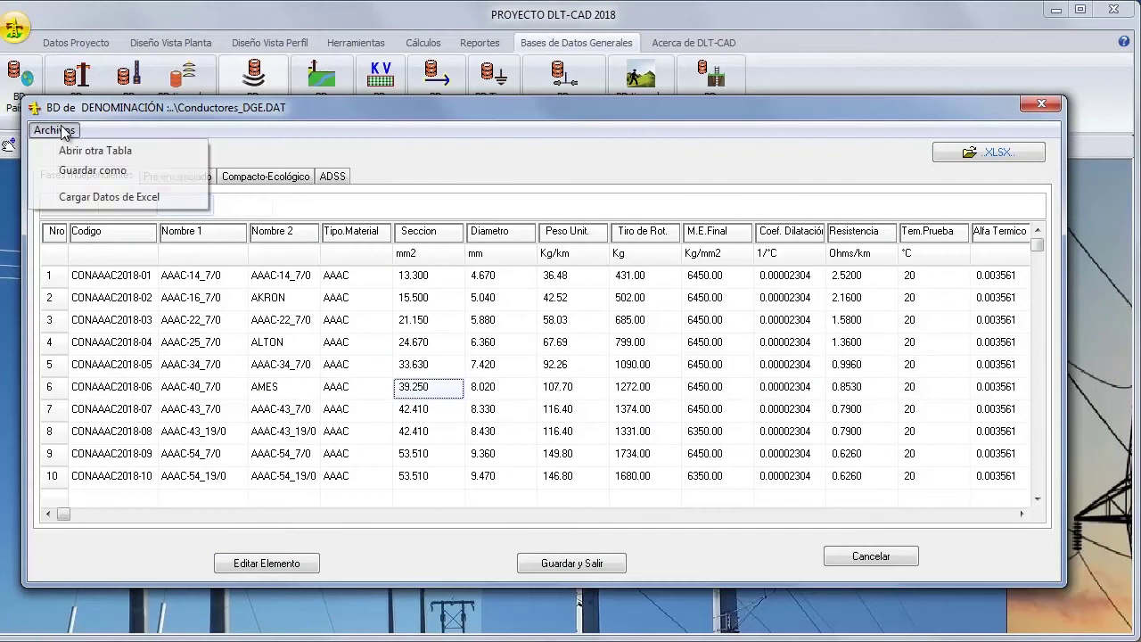
pyautogui.click(67, 172)
pyautogui.click(428, 485)
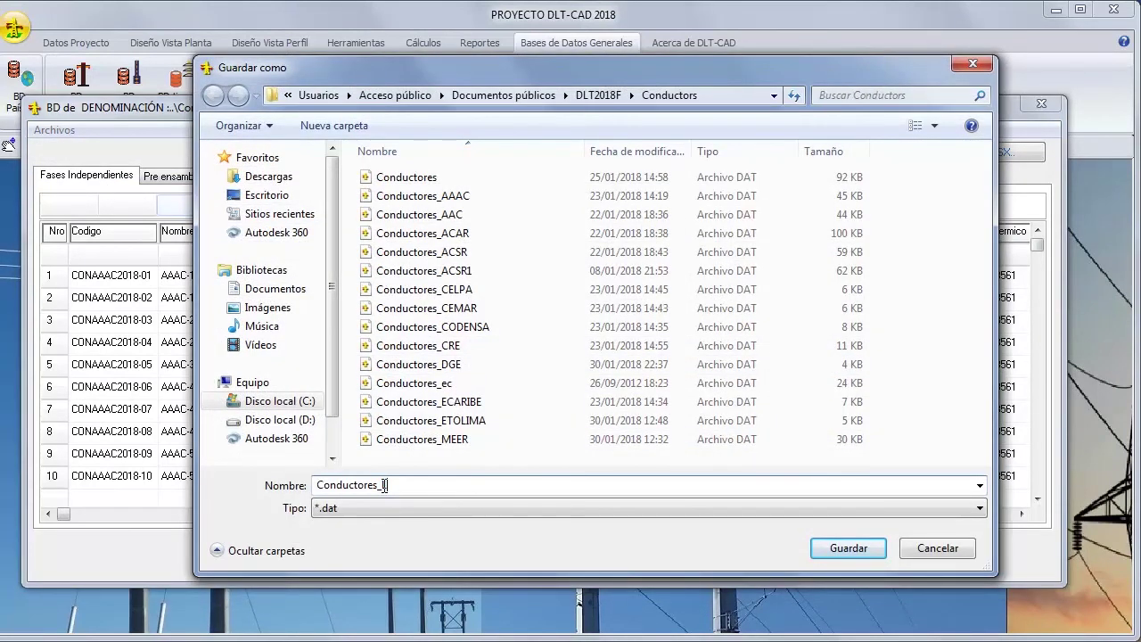
pyautogui.click(864, 549)
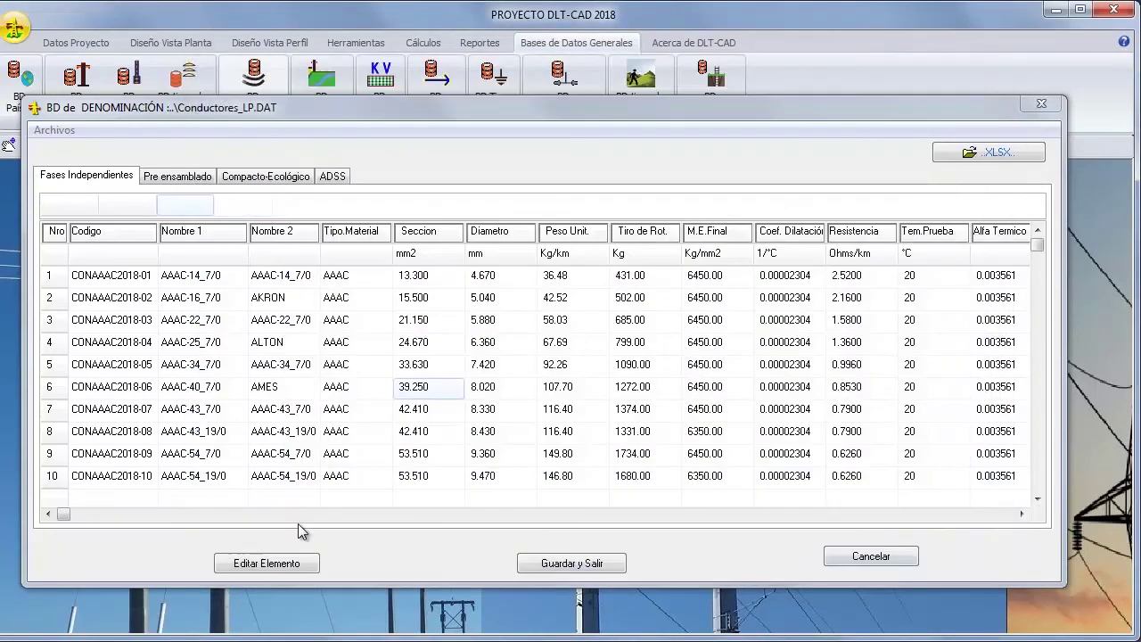
pyautogui.click(549, 572)
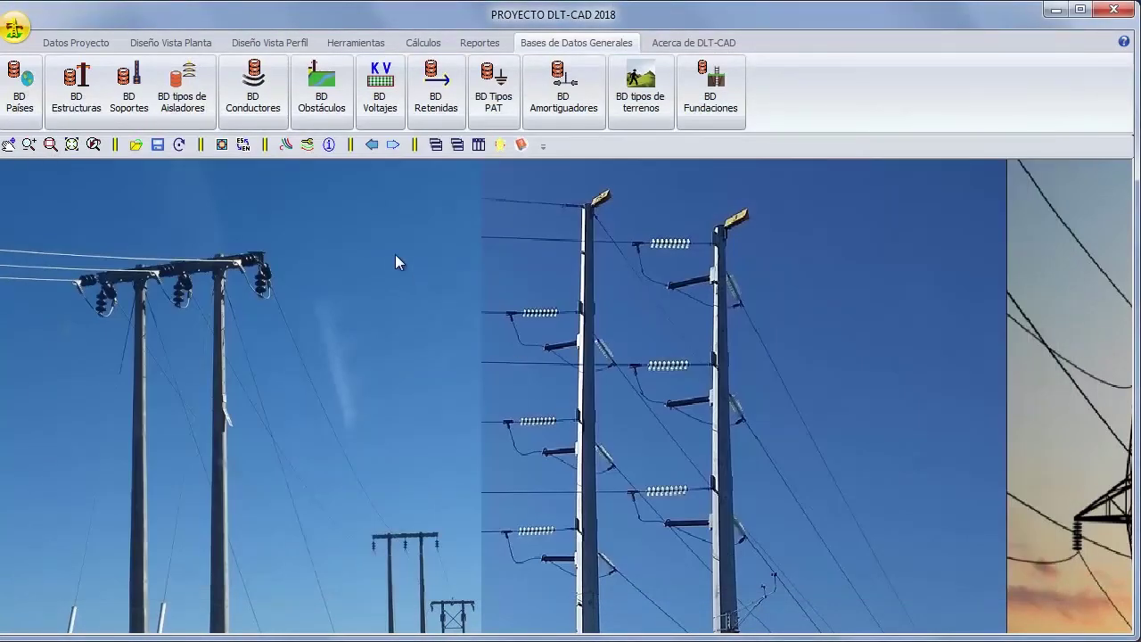
# Step: Review the obstacles database and the voltages database, closing each without changes
pyautogui.click(328, 125)
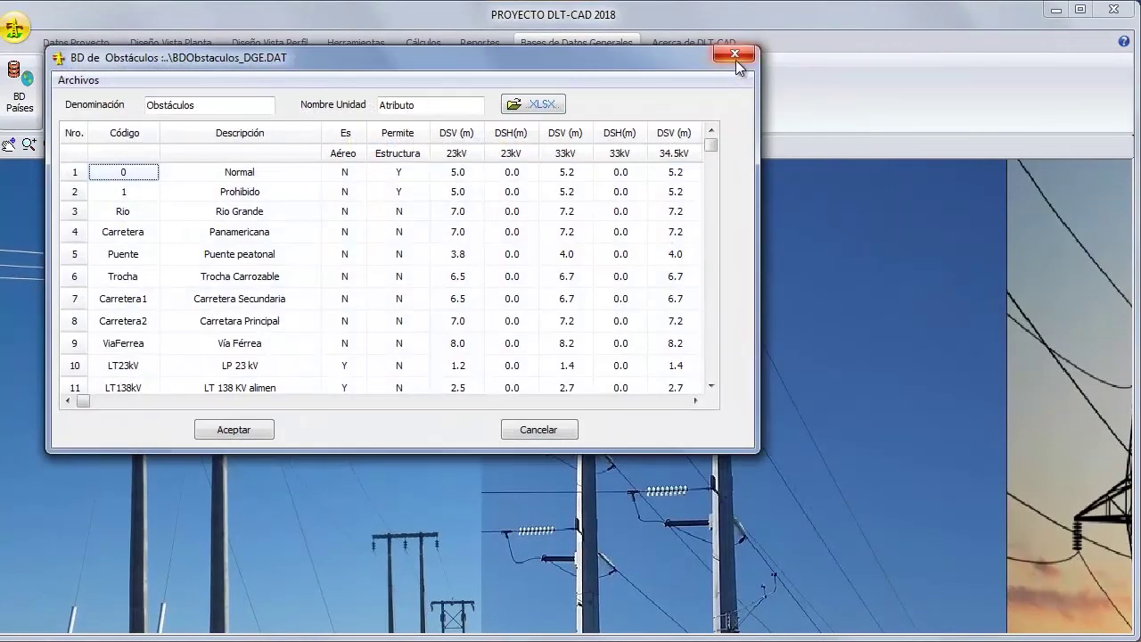
pyautogui.click(736, 59)
pyautogui.click(379, 84)
pyautogui.moveTo(455, 83); pyautogui.dragTo(540, 164)
pyautogui.click(676, 159)
# Step: Review the guy wires database (Retenidas) and the grounding types database (PAT), closing each without changes
pyautogui.click(428, 114)
pyautogui.moveTo(425, 123); pyautogui.dragTo(445, 183)
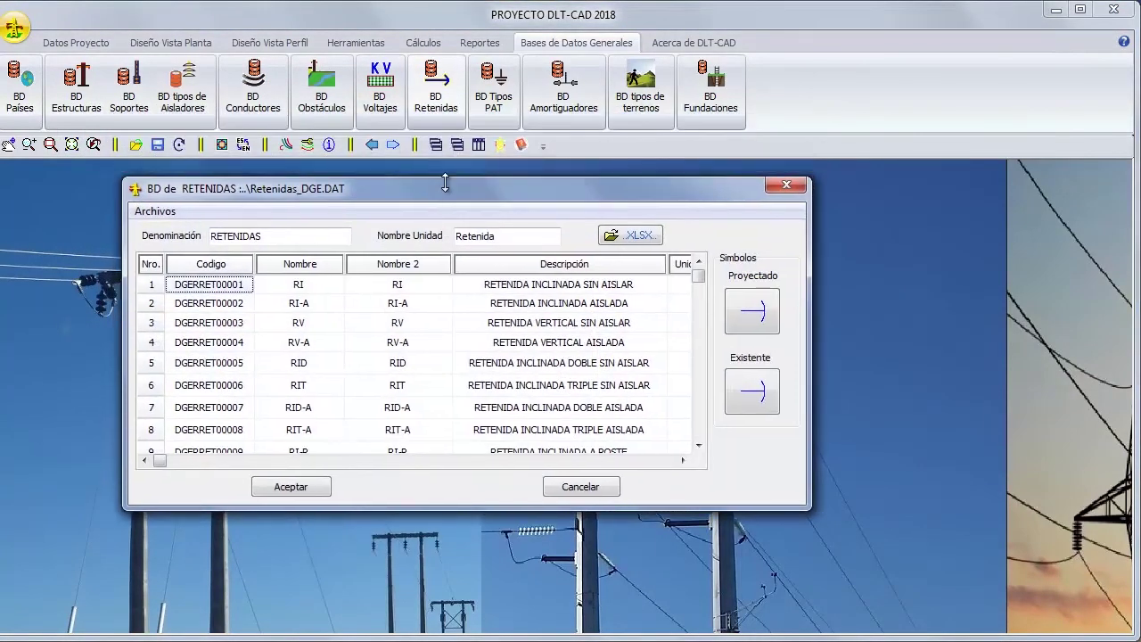
pyautogui.click(786, 187)
pyautogui.click(498, 105)
pyautogui.moveTo(505, 100); pyautogui.dragTo(496, 205)
pyautogui.click(871, 198)
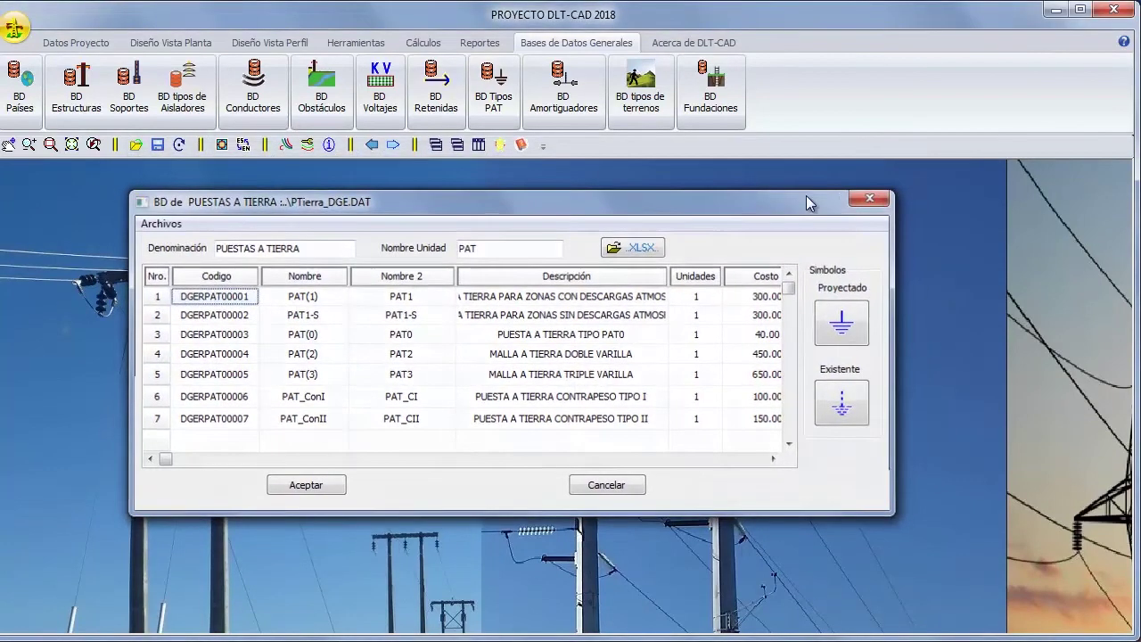
# Step: Review the dampers database (Amortiguadores) and the terrain types database, closing each without changes
pyautogui.click(566, 105)
pyautogui.moveTo(560, 156); pyautogui.dragTo(560, 180)
pyautogui.click(820, 191)
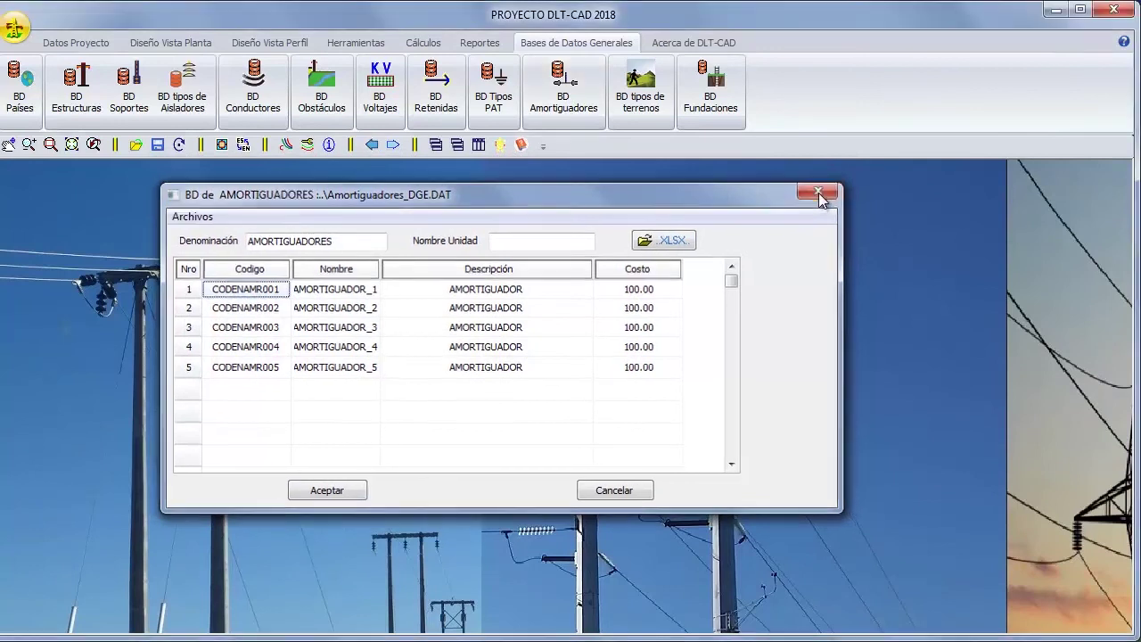
pyautogui.click(657, 114)
pyautogui.moveTo(634, 186); pyautogui.dragTo(659, 194)
pyautogui.click(746, 197)
# Step: Examine the foundation types in the foundations database and close it without changes
pyautogui.click(711, 97)
pyautogui.moveTo(611, 211); pyautogui.dragTo(640, 213)
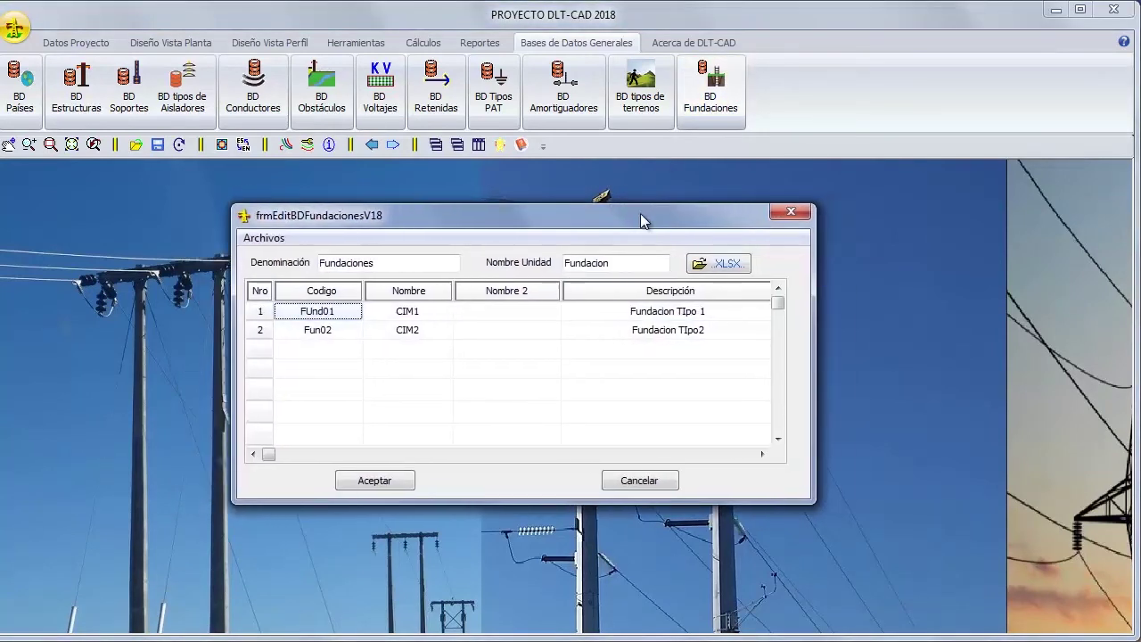
pyautogui.click(792, 211)
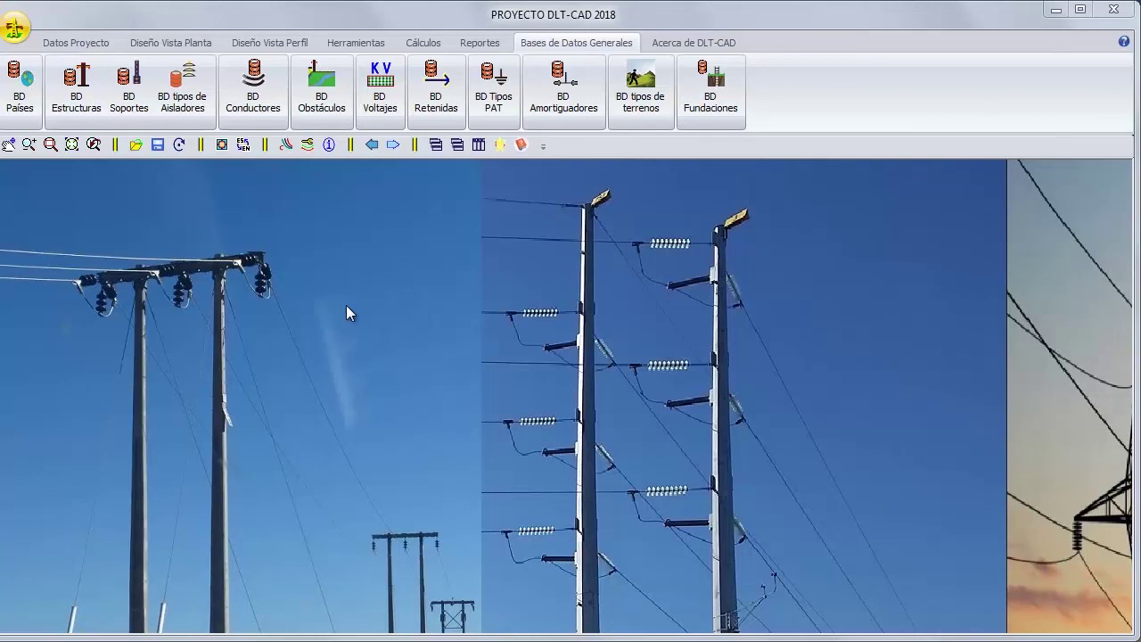
# Step: Reopen the structures database (BD Estructuras) and bring its whole window into view
pyautogui.click(77, 87)
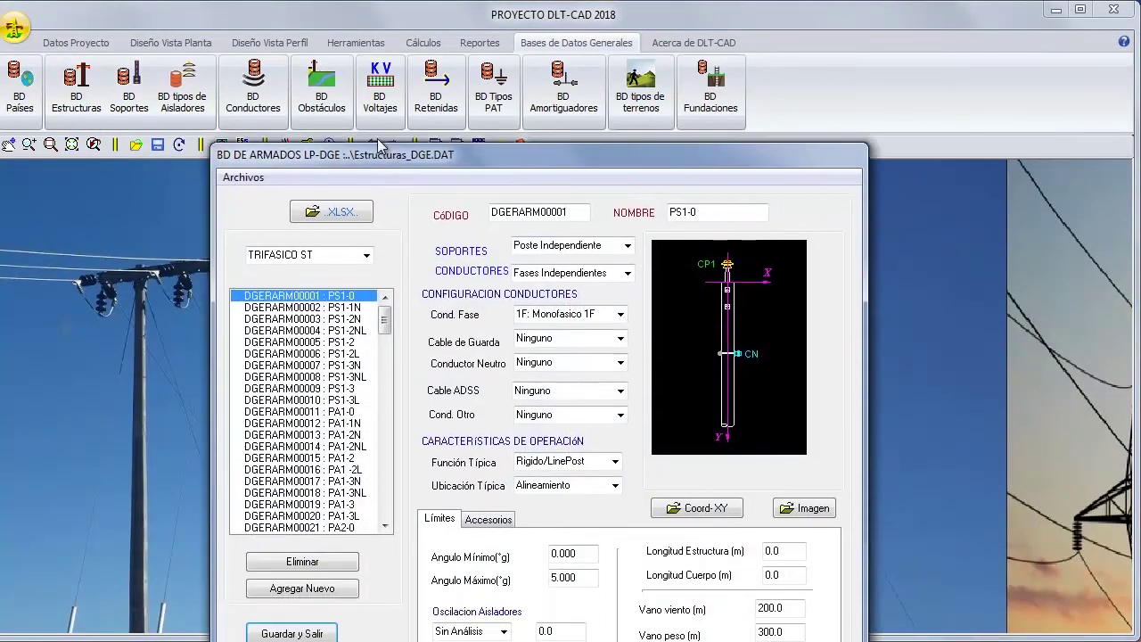
pyautogui.moveTo(379, 150); pyautogui.dragTo(418, 41)
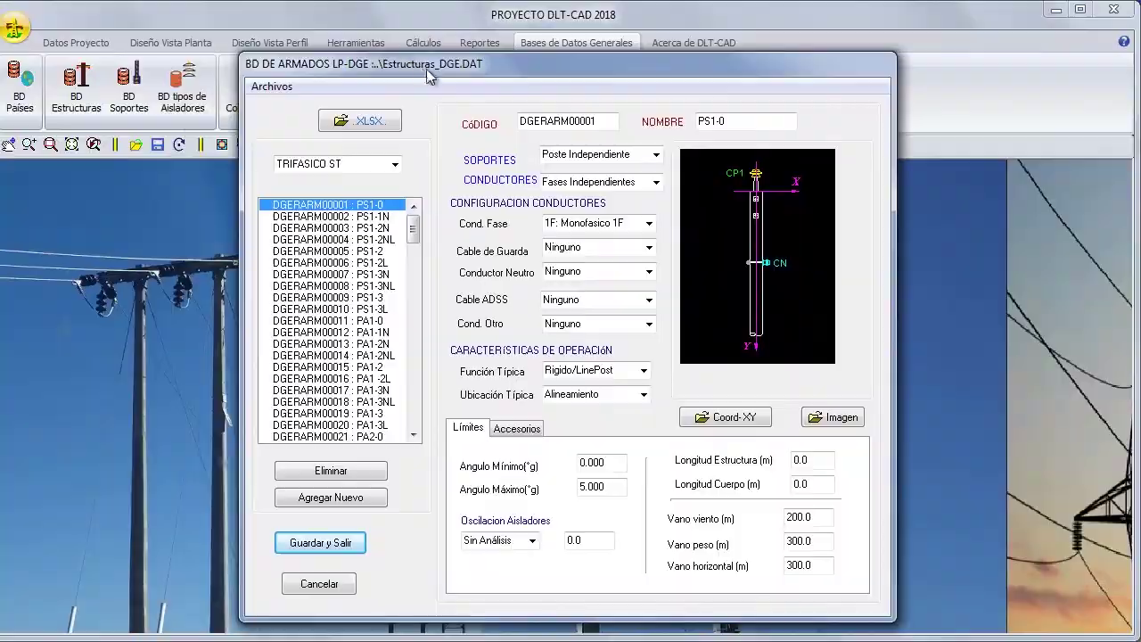